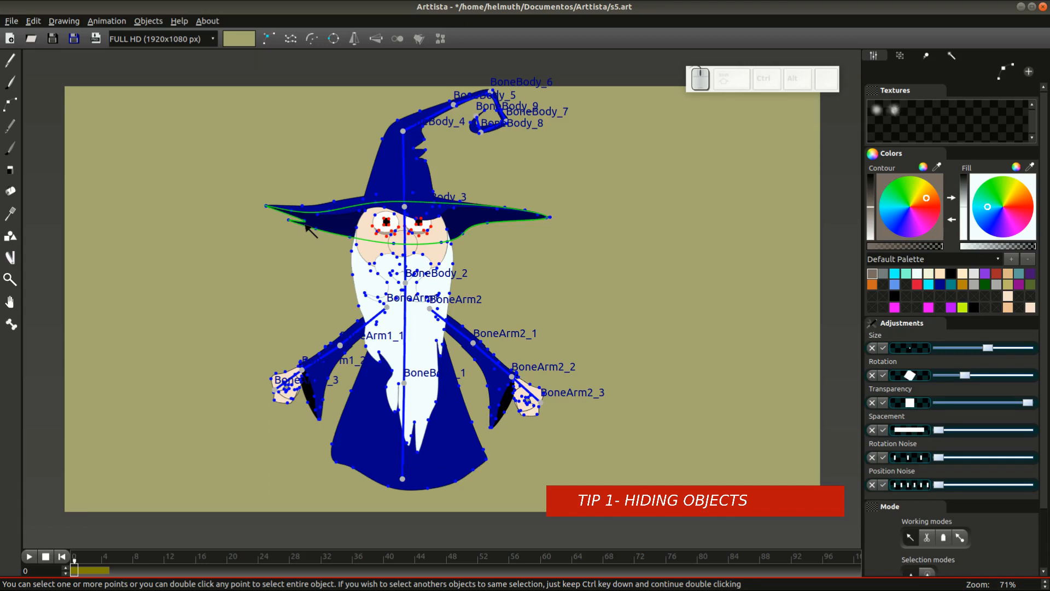
- Draw a closed hair lock shape on frame 1 along the left side of the wizard's face and beard
click(9, 103)
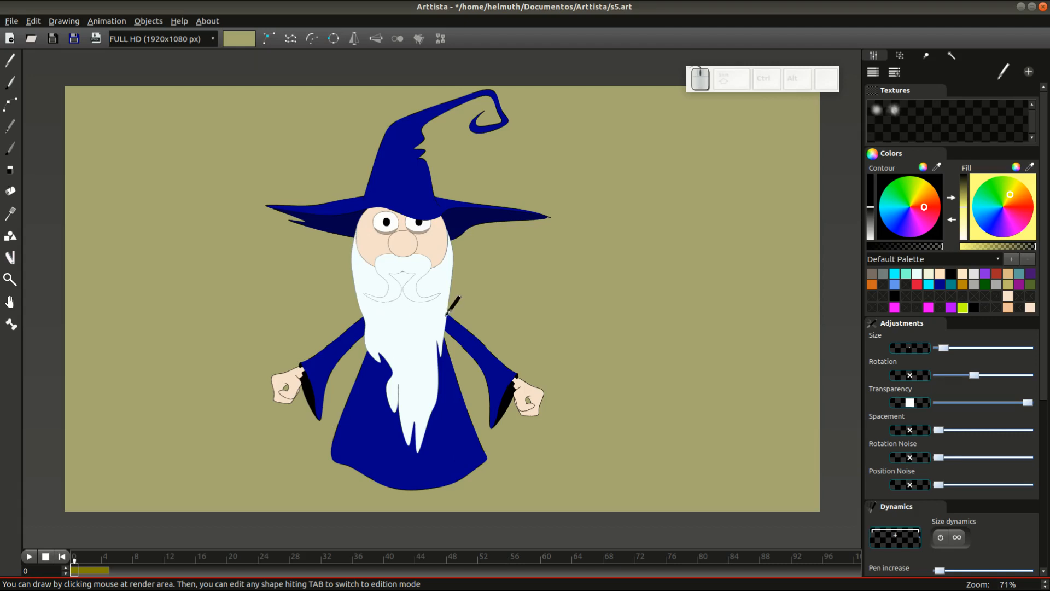
click(83, 571)
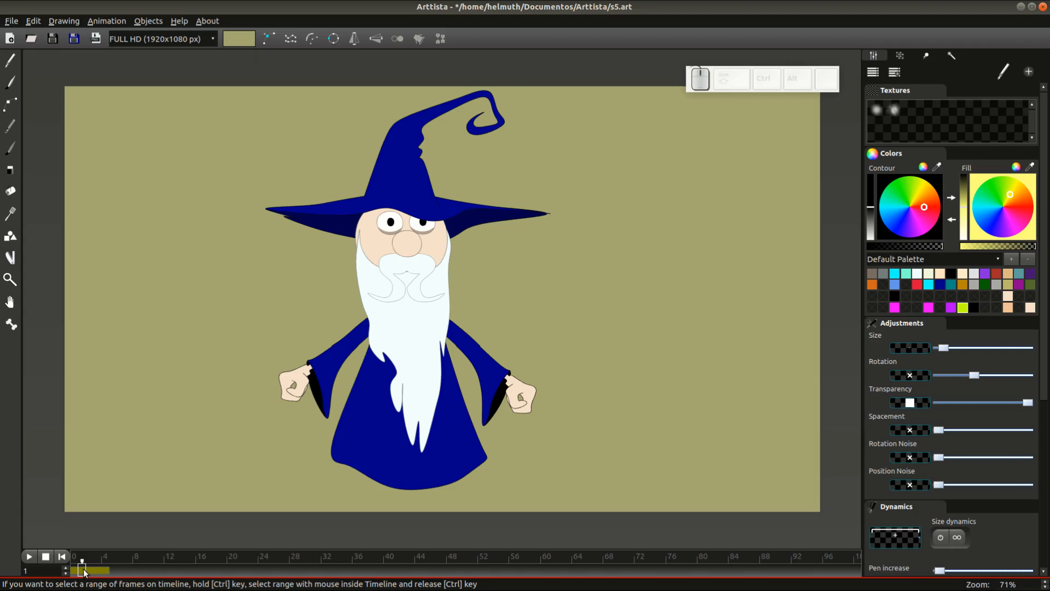
scroll(335, 304, up, 5)
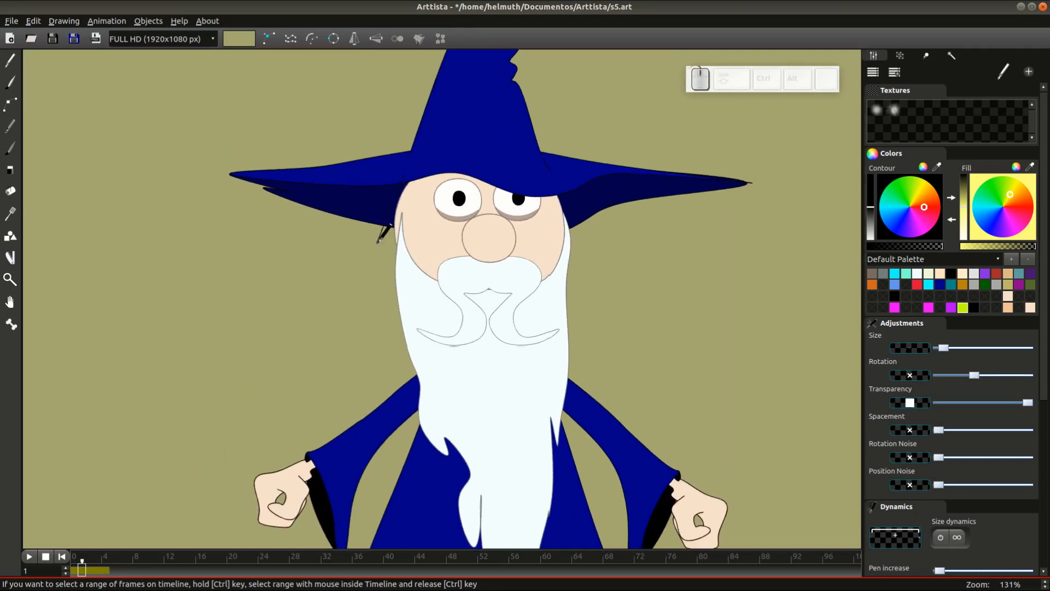
mouse_move(378, 241)
mouse_down()
mouse_move(417, 187)
mouse_move(403, 179)
mouse_up()
- Color the hair lock with a grey-brown contour and the beard's white fill, and place it behind the head and hat
key(n)
click(872, 274)
click(1029, 167)
click(547, 312)
ctrl+click(429, 236)
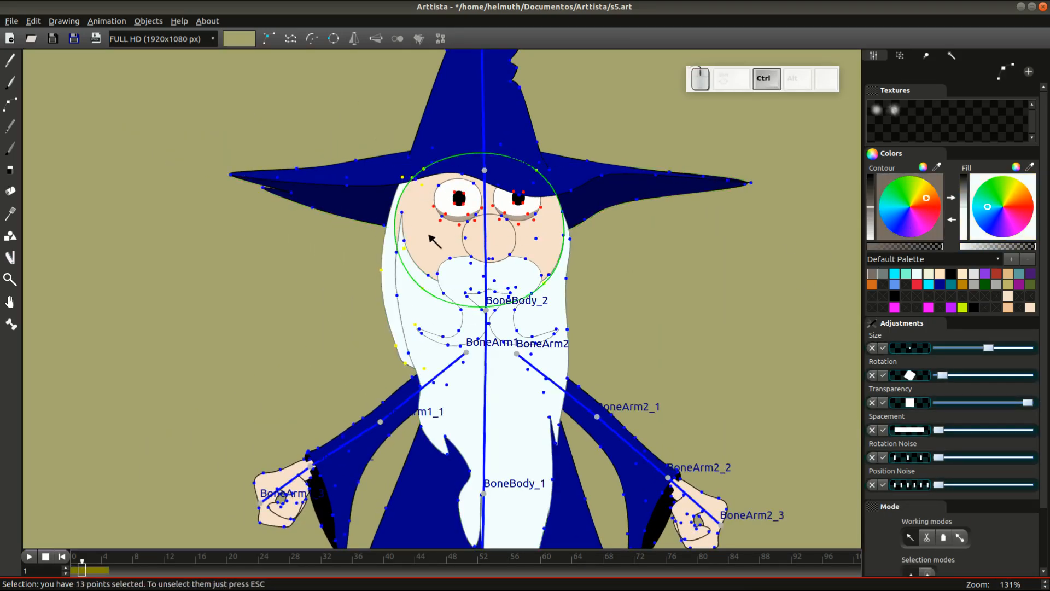
key(Escape)
key(Tab)
key(Tab)
- Select the hair lock and compare frames 0 and 1 to check on which frames it exists
scroll(333, 298, up, 2)
click(372, 266)
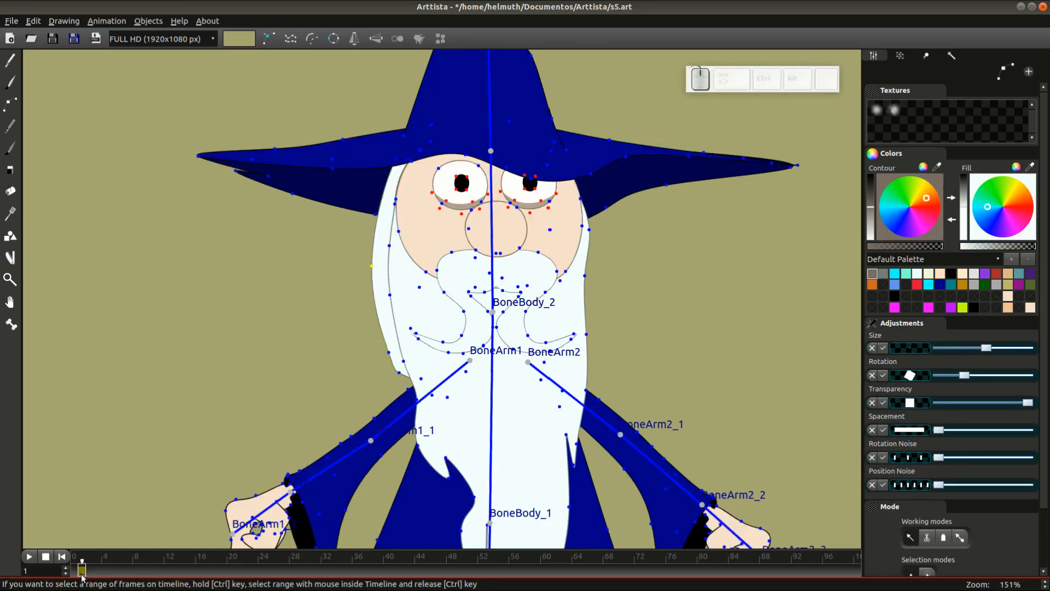
key(Tab)
key(Tab)
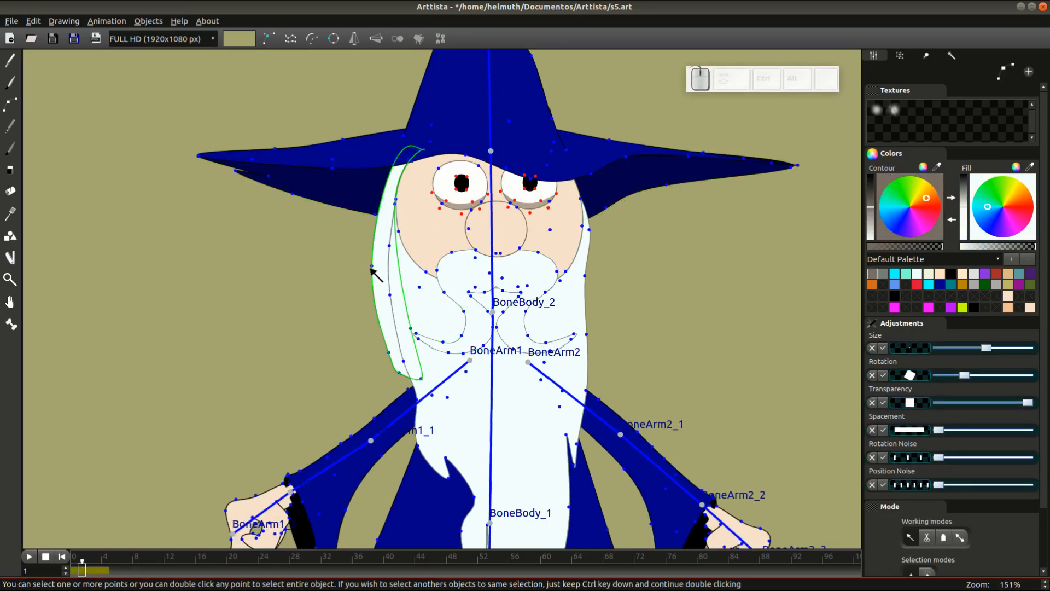
click(372, 264)
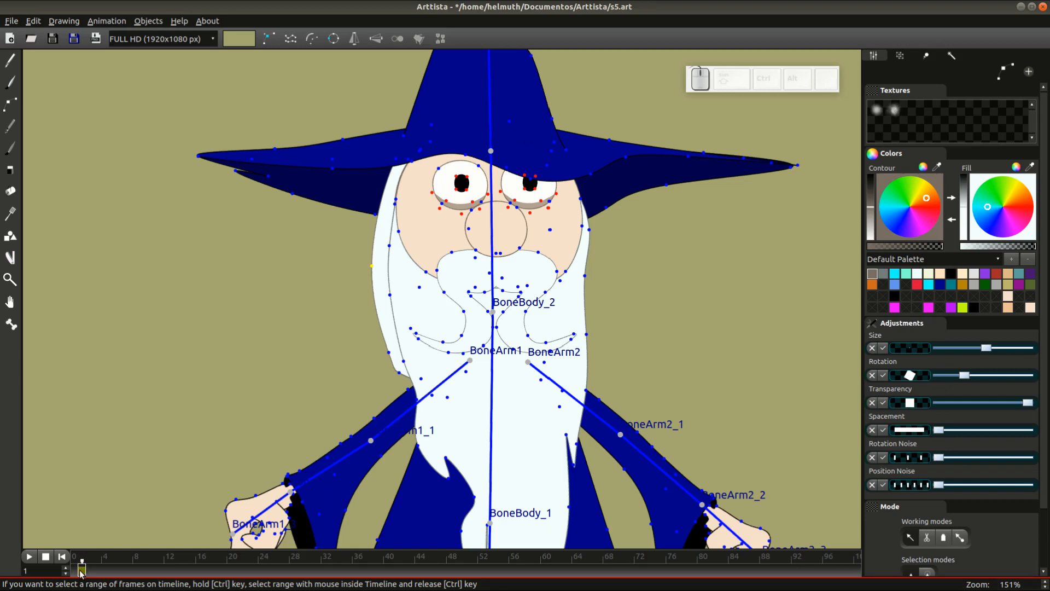
click(76, 571)
key(Tab)
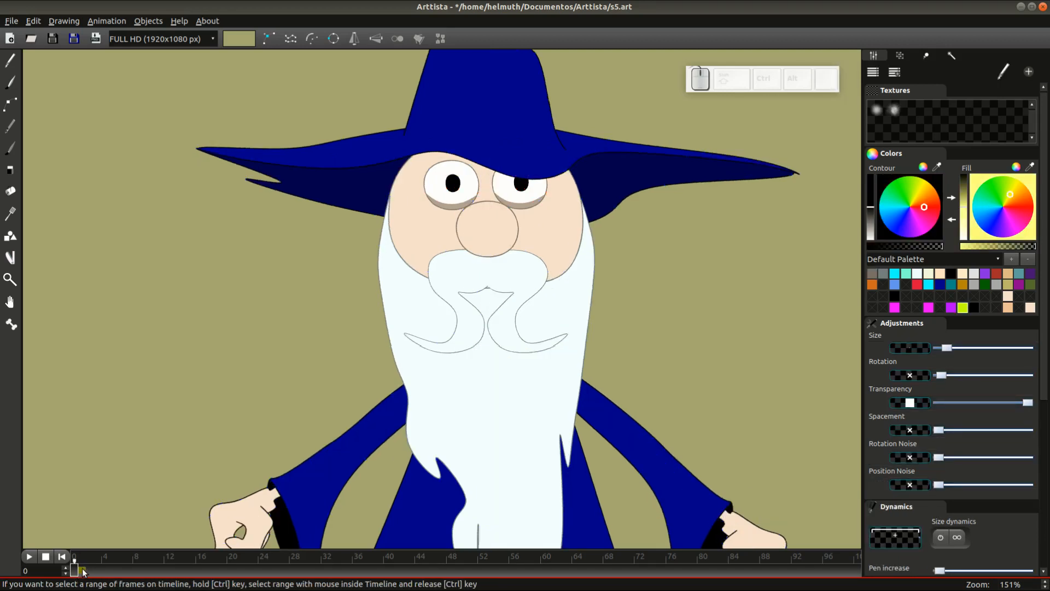
click(82, 571)
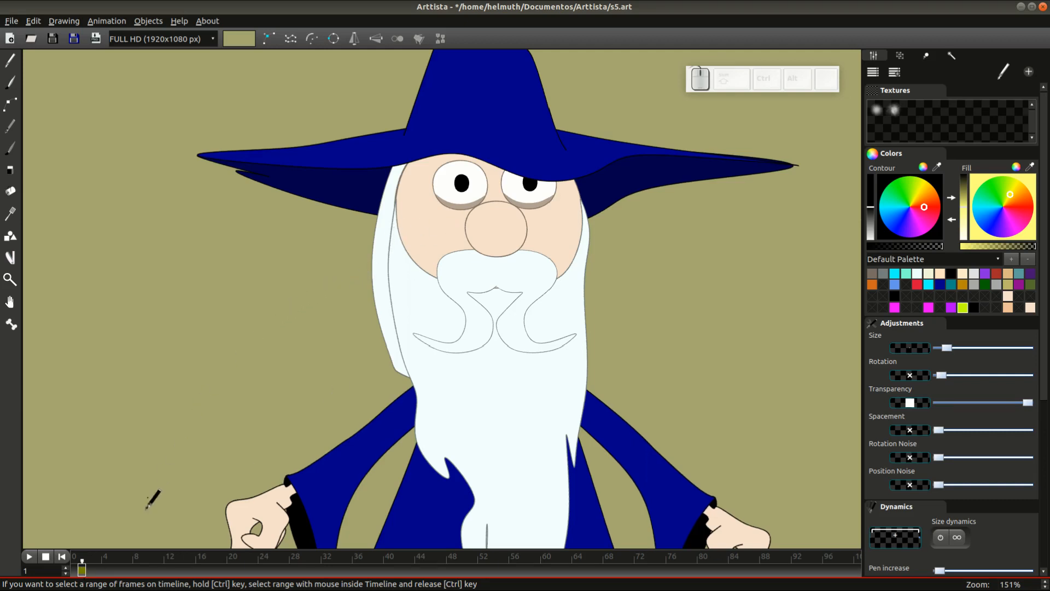
- Reshape the hair lock on frame 2 by moving its inner and lower points toward the turned face and beard
click(88, 573)
key(Tab)
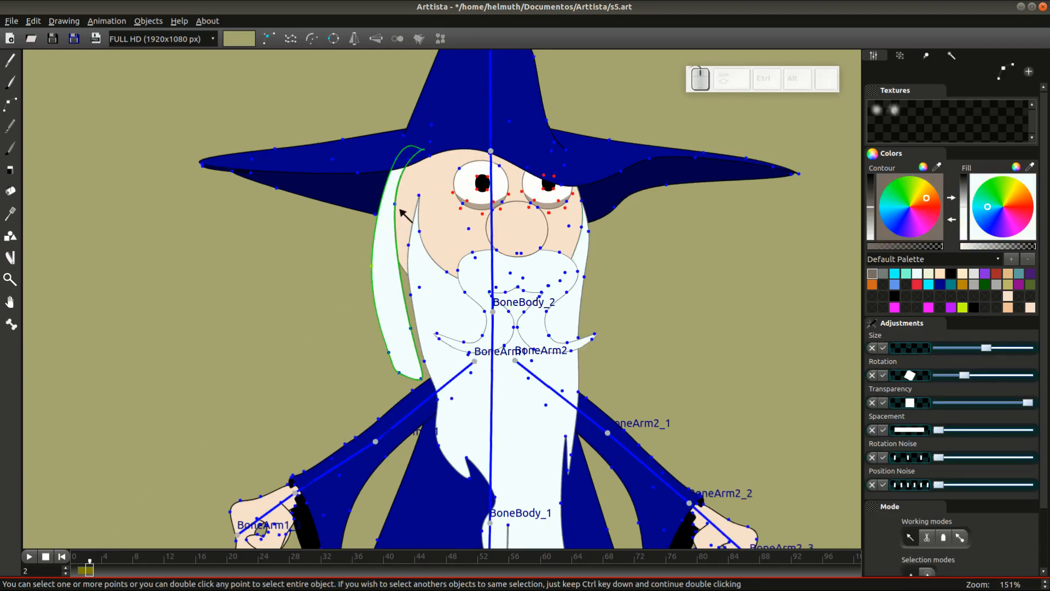
alt+click(400, 208)
drag(399, 209, 422, 203)
drag(415, 332, 423, 330)
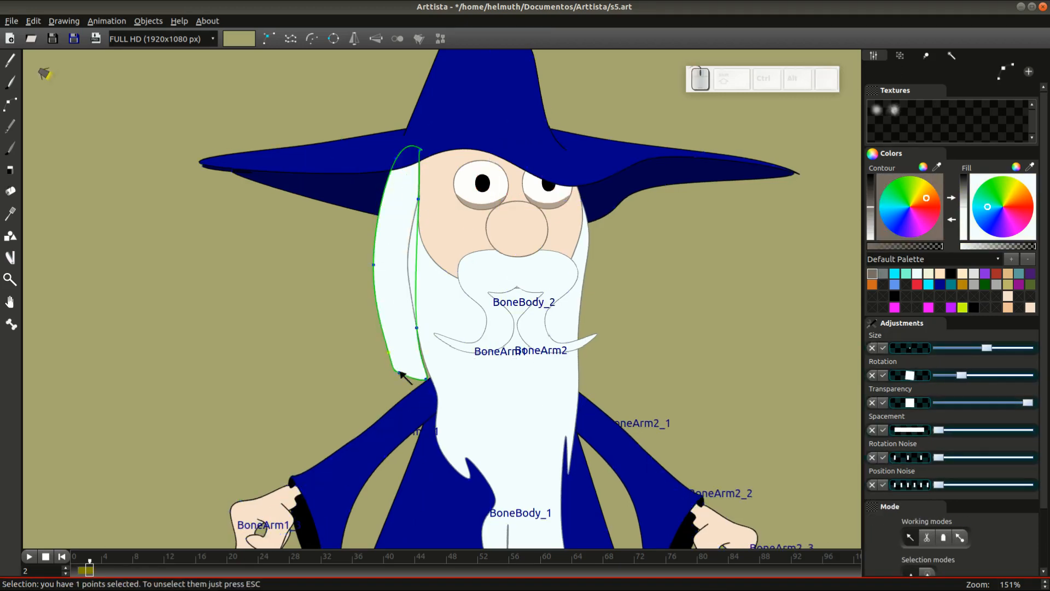
drag(402, 375, 407, 375)
drag(424, 381, 432, 382)
click(432, 155)
scroll(432, 164, down, 2)
key(Tab)
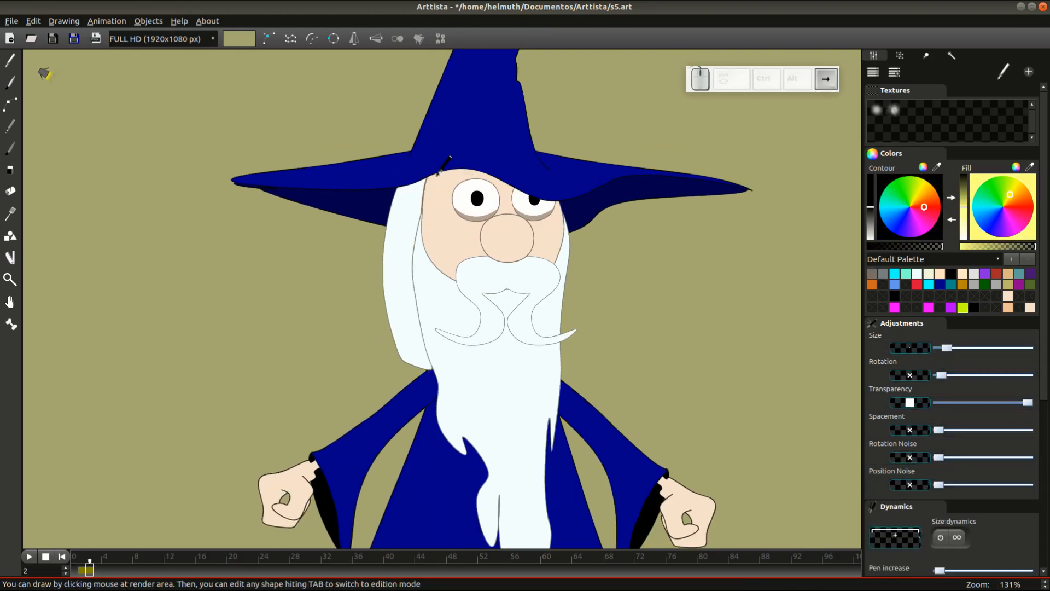
- Reshape the hair lock on frame 3 so it closes the gap beside the beard and follows the turning head
click(97, 569)
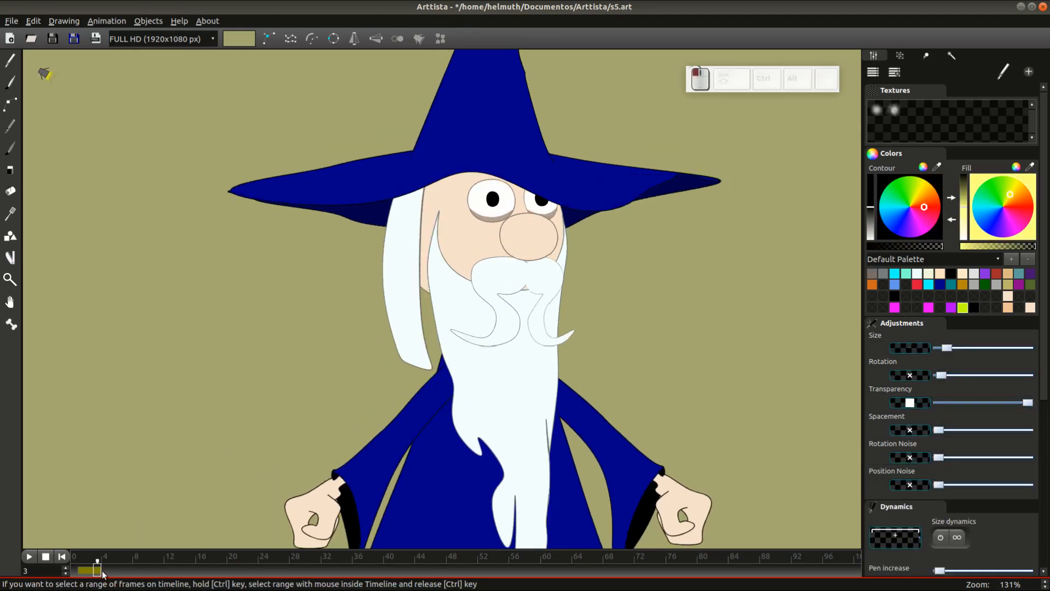
key(Tab)
click(441, 367)
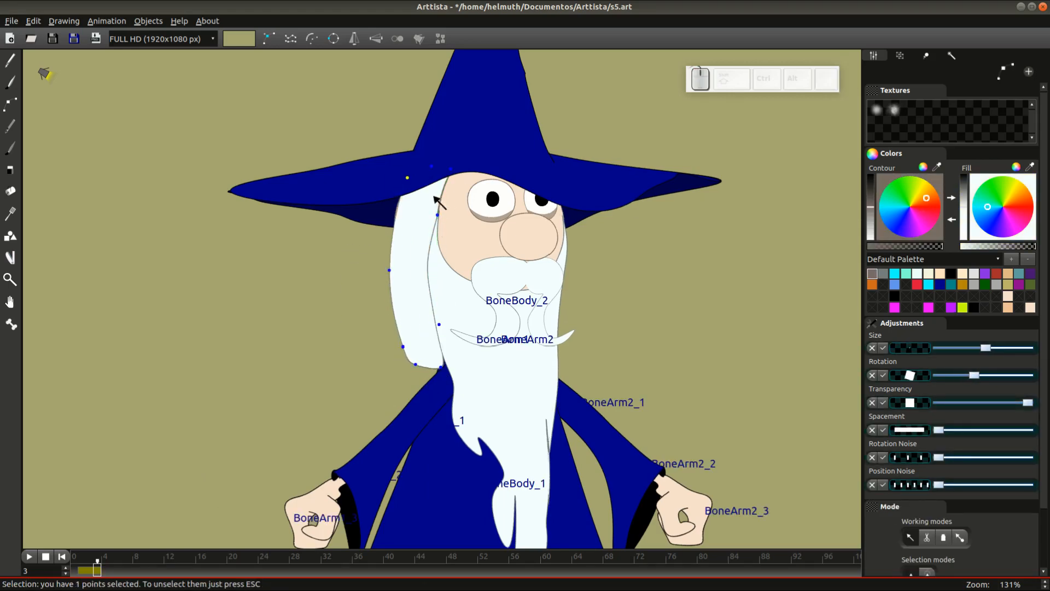
key(Tab)
key(Tab)
key(Tab)
key(Tab)
key(Tab)
key(Tab)
key(Tab)
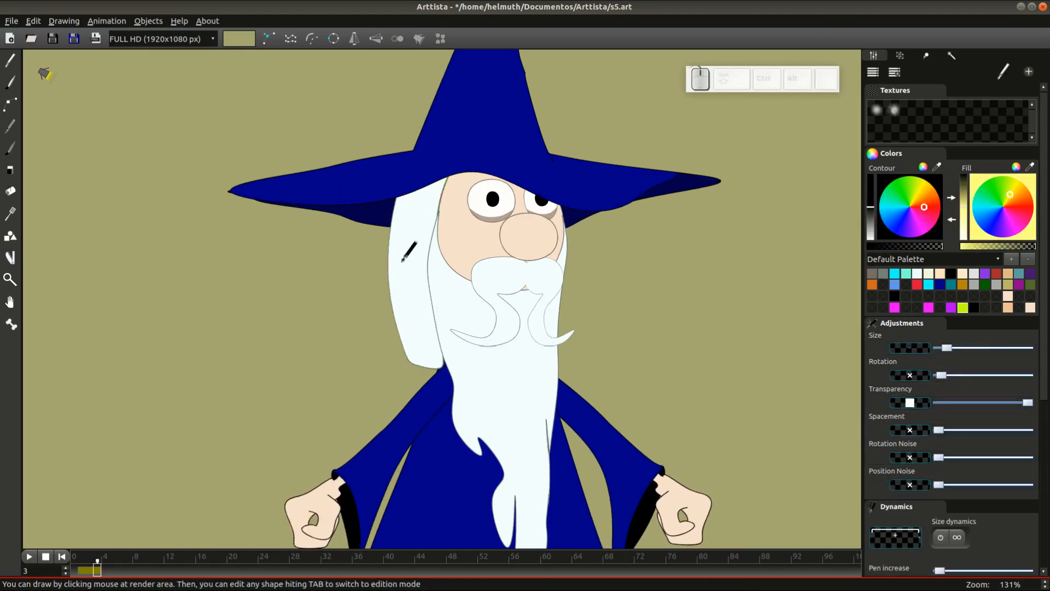
- Adjust the hair lock's inner, outer and lower points on frame 4 to fit the profile view of the head
key(Right)
key(Tab)
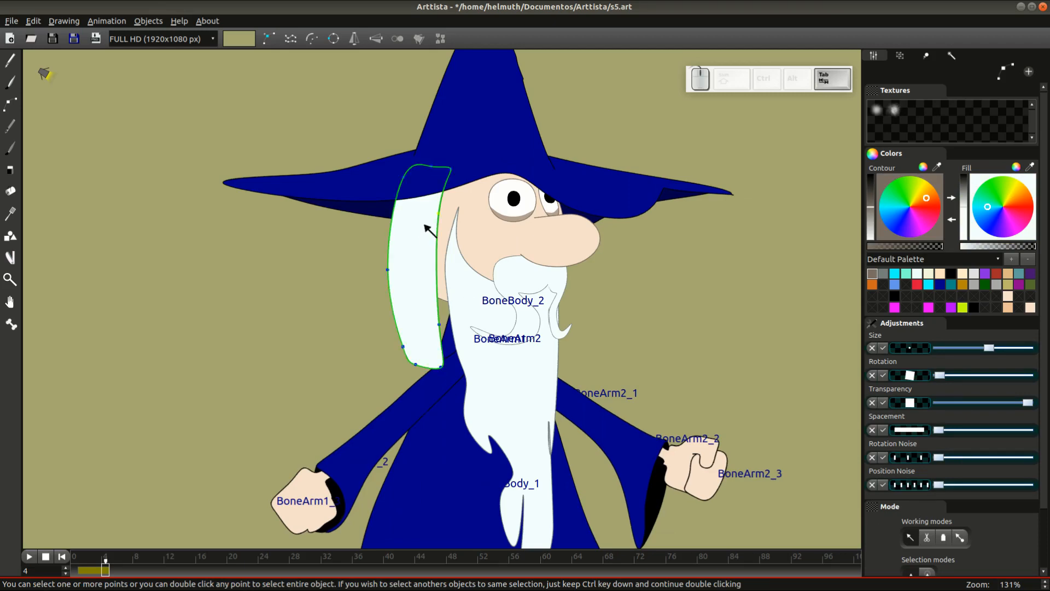
drag(439, 213, 457, 210)
drag(439, 324, 451, 322)
drag(440, 366, 458, 366)
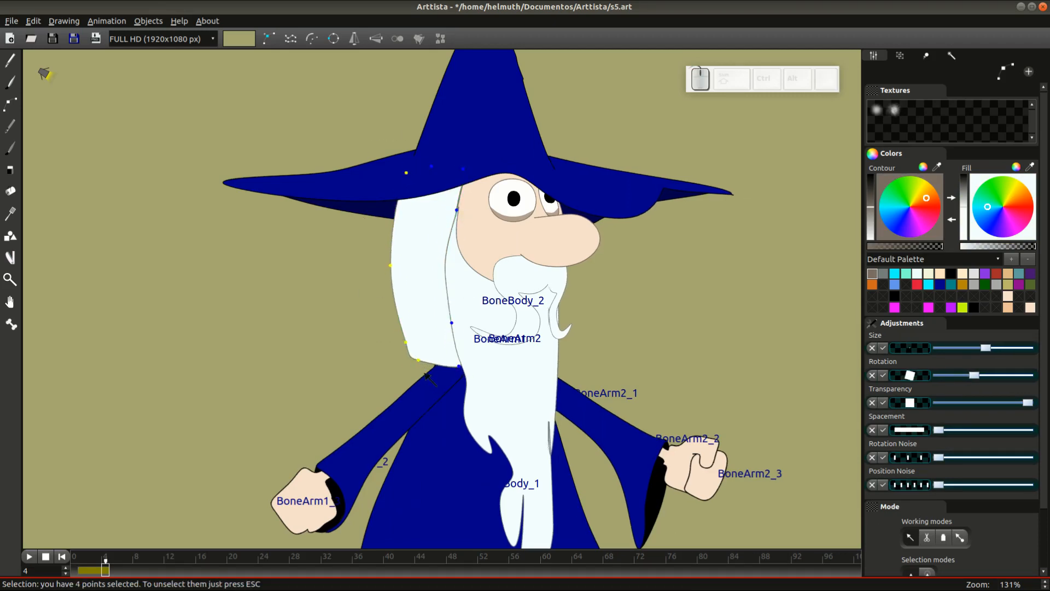
scroll(467, 171, up, 3)
drag(375, 348, 424, 400)
scroll(465, 348, down, 5)
key(Tab)
key(Left)
key(Right)
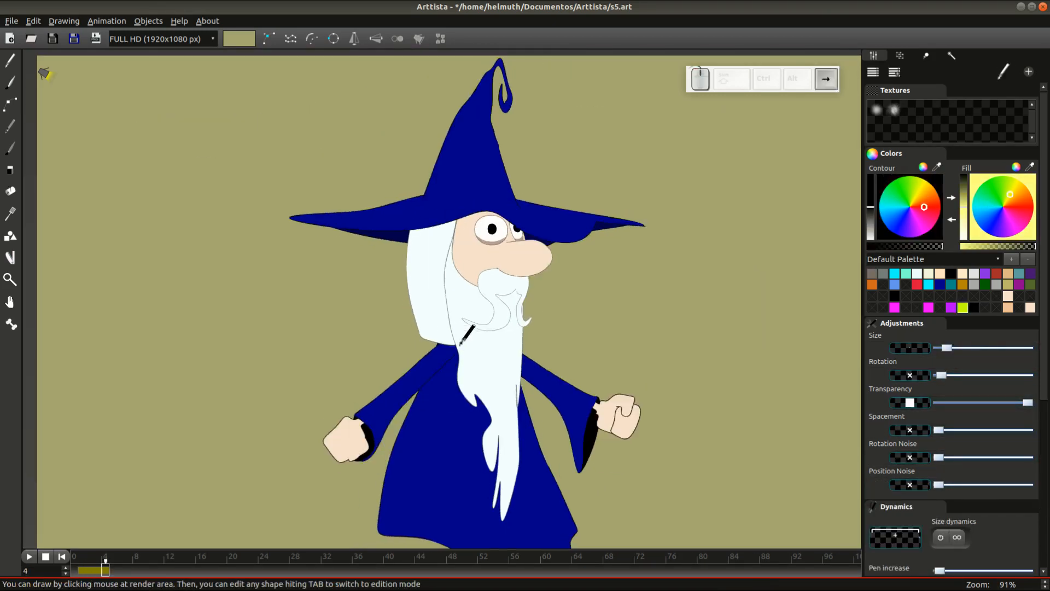
- Step back and forth through frames 2 to 4 to examine how the hair lock follows the head turn
key(Tab)
key(Tab)
key(Left)
key(Tab)
key(Right)
key(Tab)
key(Left)
key(Left)
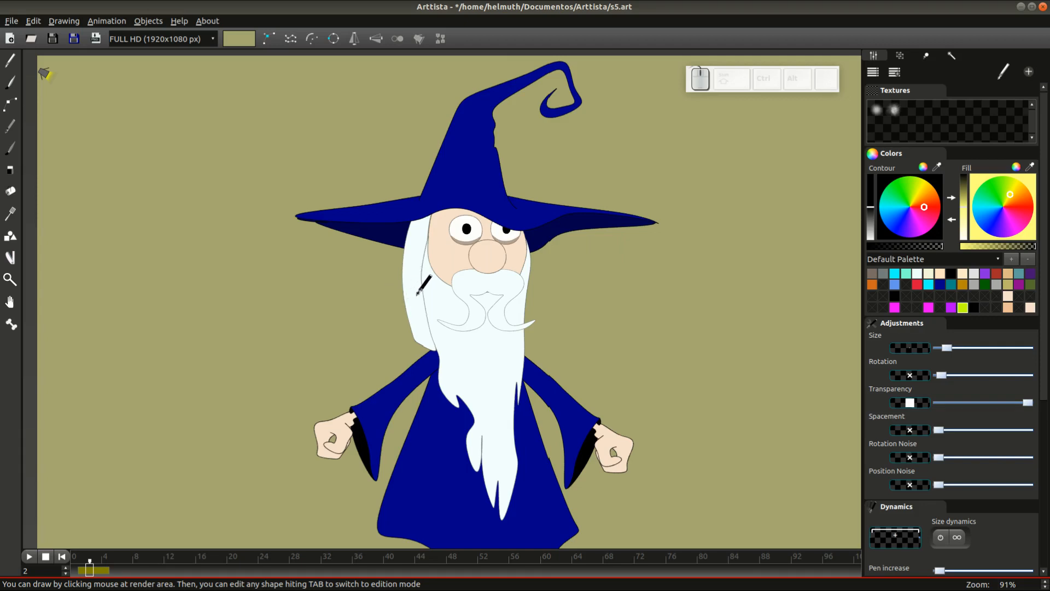
- Add a small pointed white hair tuft on frame 2 and place it behind the hair lock with only its tip sticking out
key(Tab)
click(422, 321)
double_click(421, 320)
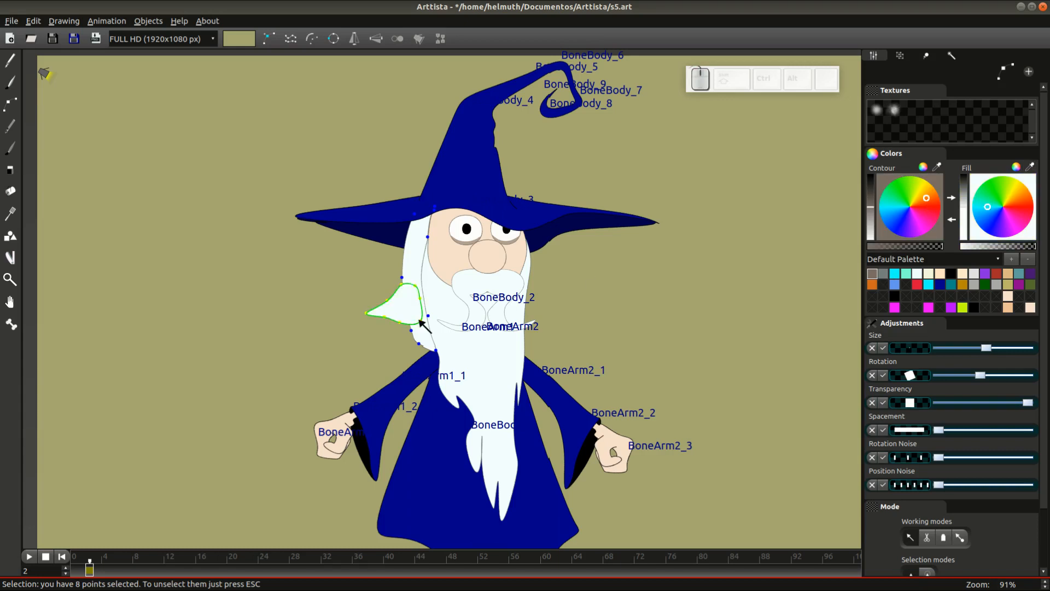
click(214, 454)
drag(400, 320, 426, 315)
key(Tab)
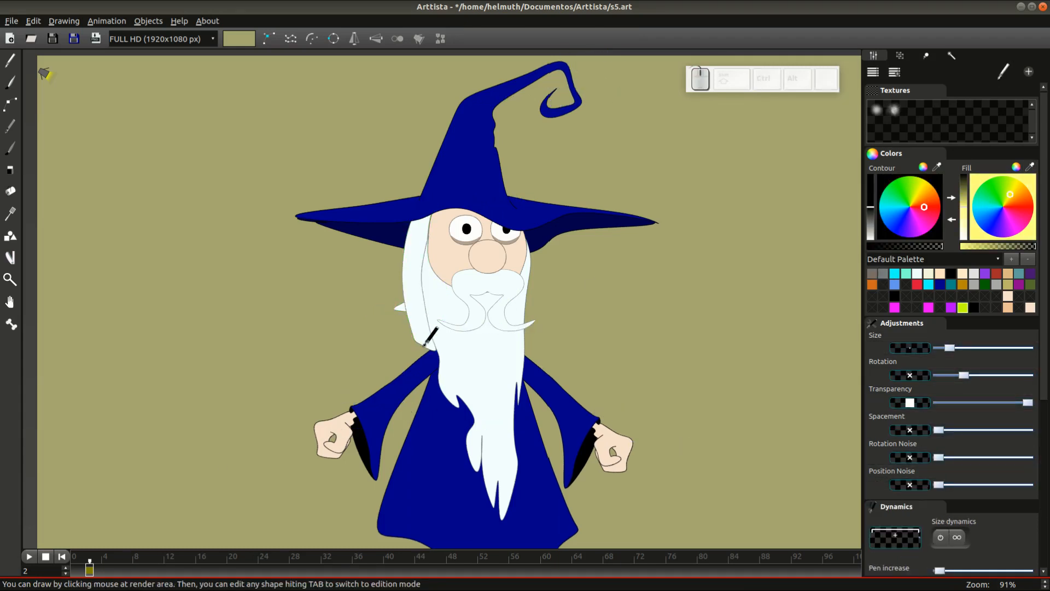
- Move the pointed hair tuft on frame 3 outward so more of it extends behind the hair lock
key(Right)
key(Tab)
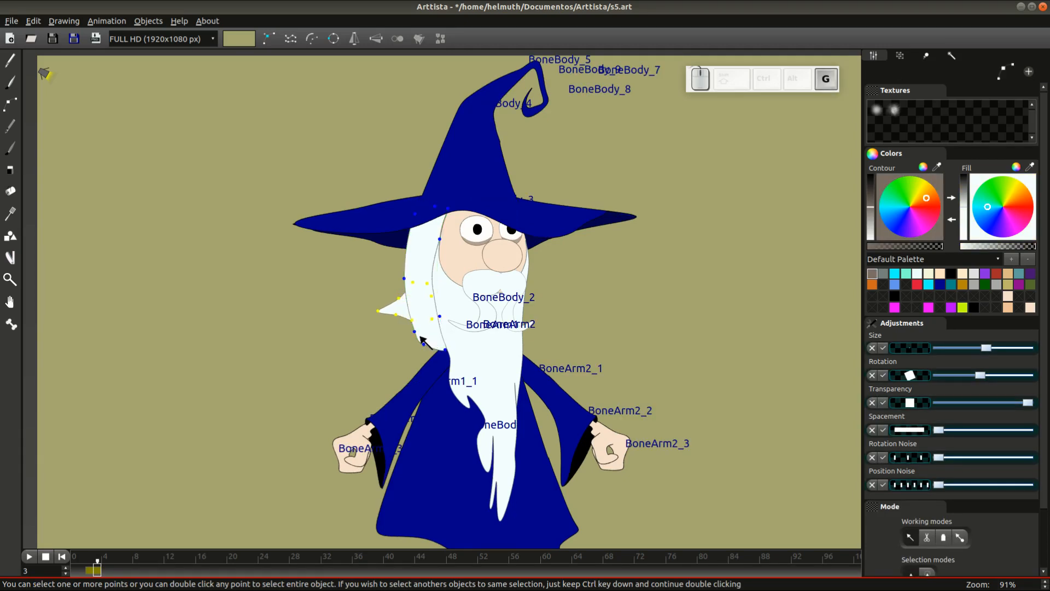
double_click(418, 338)
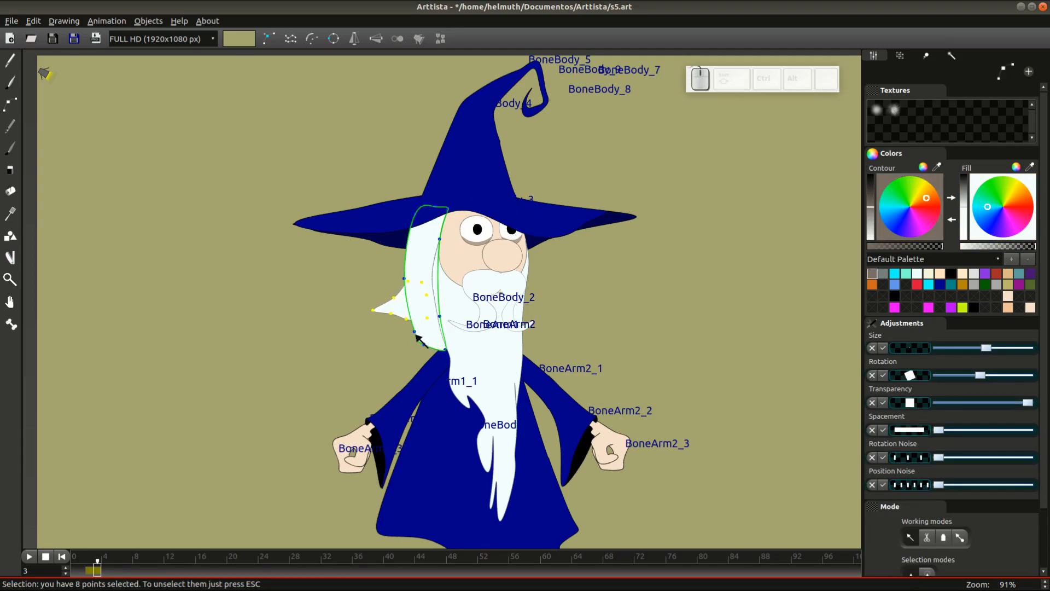
- Move the hair tuft on frame 4 farther outward so its full shape extends from the back of the hair
key(Right)
key(Tab)
key(Tab)
key(g)
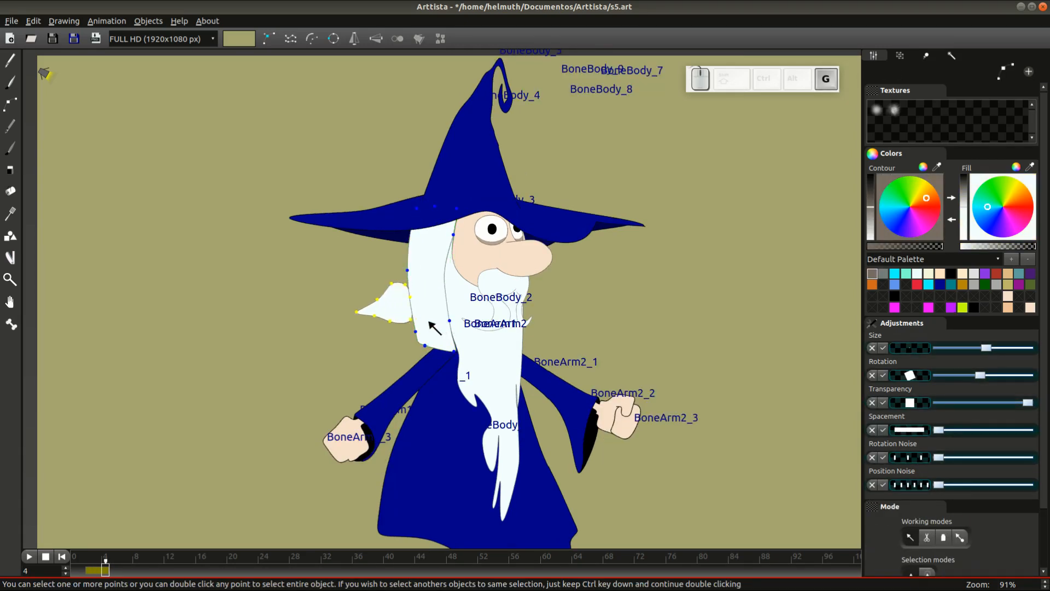
key(Tab)
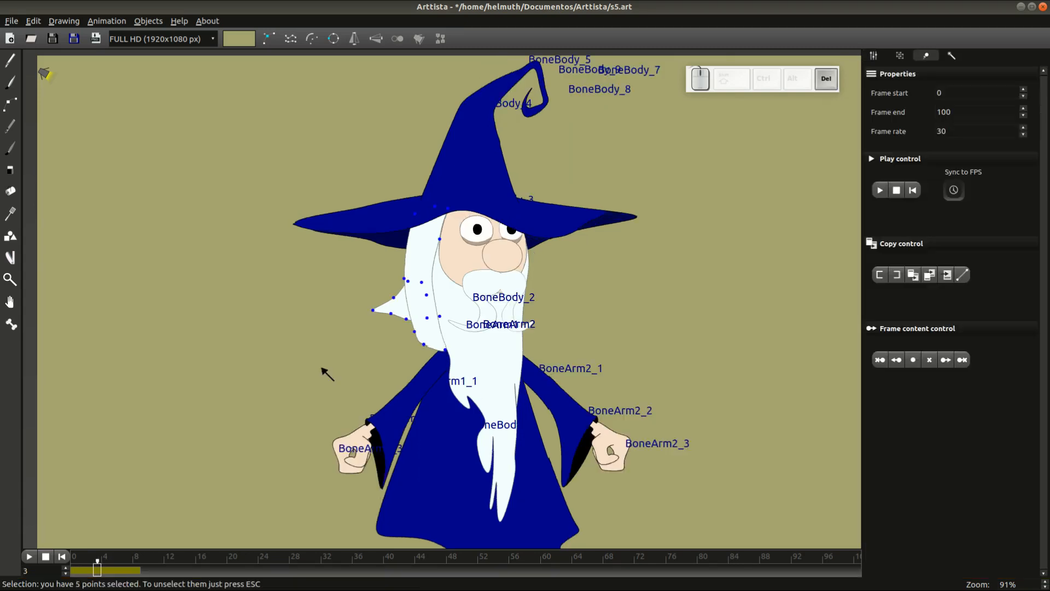
- Draw a closed four-point outline on frame 0 in the empty area left of the wizard and reshape it into an oval
key(Tab)
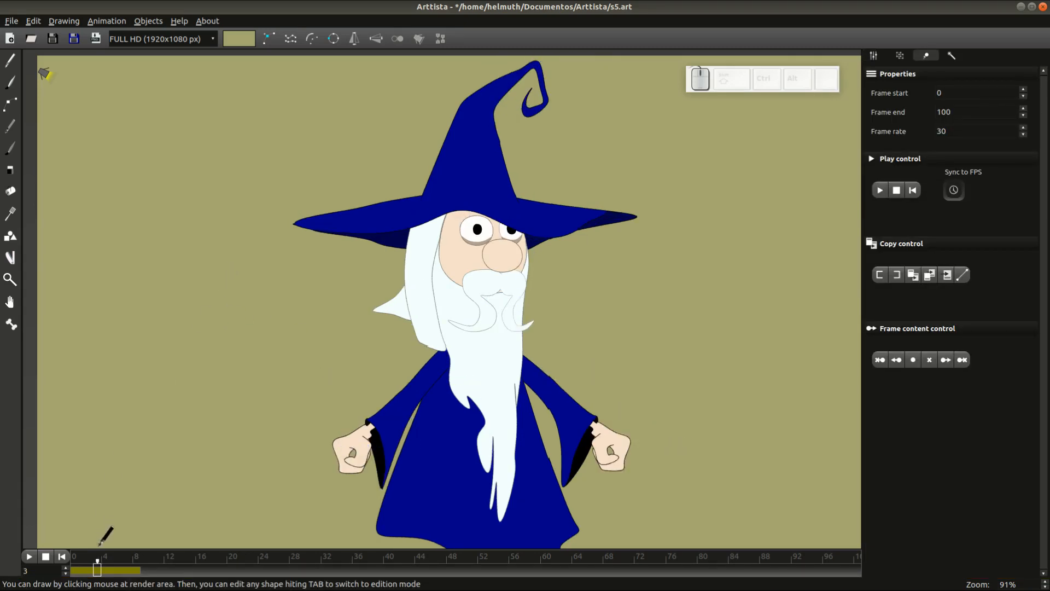
click(74, 558)
mouse_move(180, 312)
mouse_down()
mouse_move(197, 286)
mouse_move(247, 299)
mouse_move(251, 344)
mouse_move(178, 325)
mouse_move(180, 311)
mouse_up()
key(Tab)
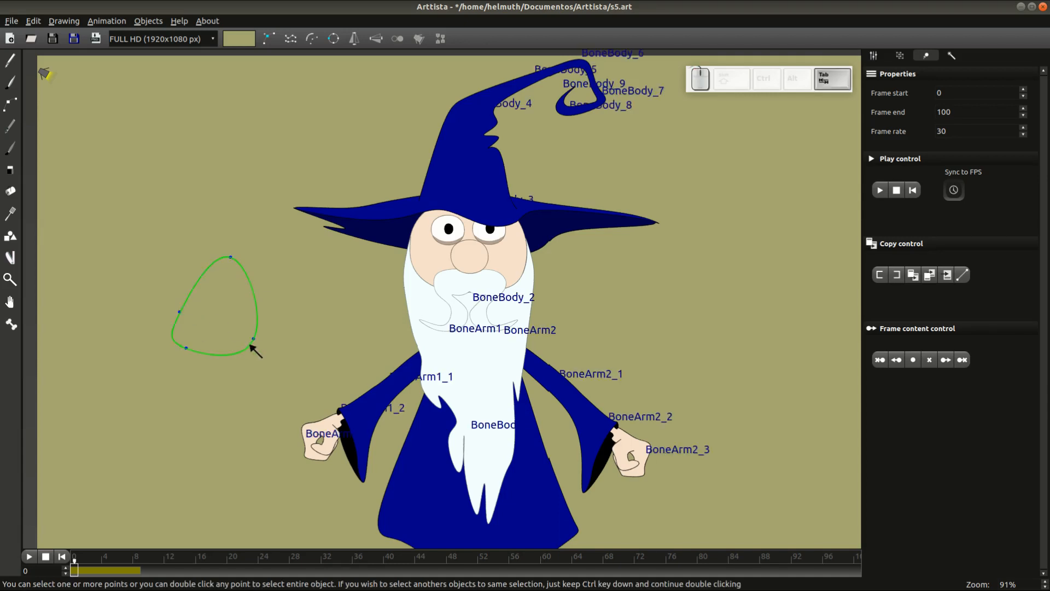
double_click(252, 344)
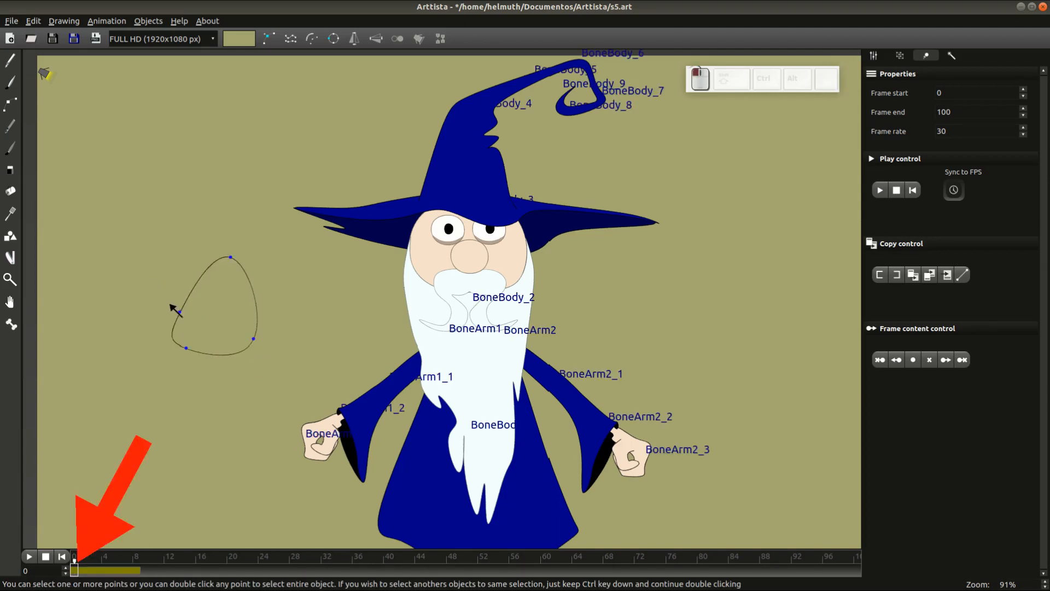
drag(180, 312, 179, 272)
- Select the whole oval and extend it along the timeline from frame 0 to frame 15
double_click(188, 349)
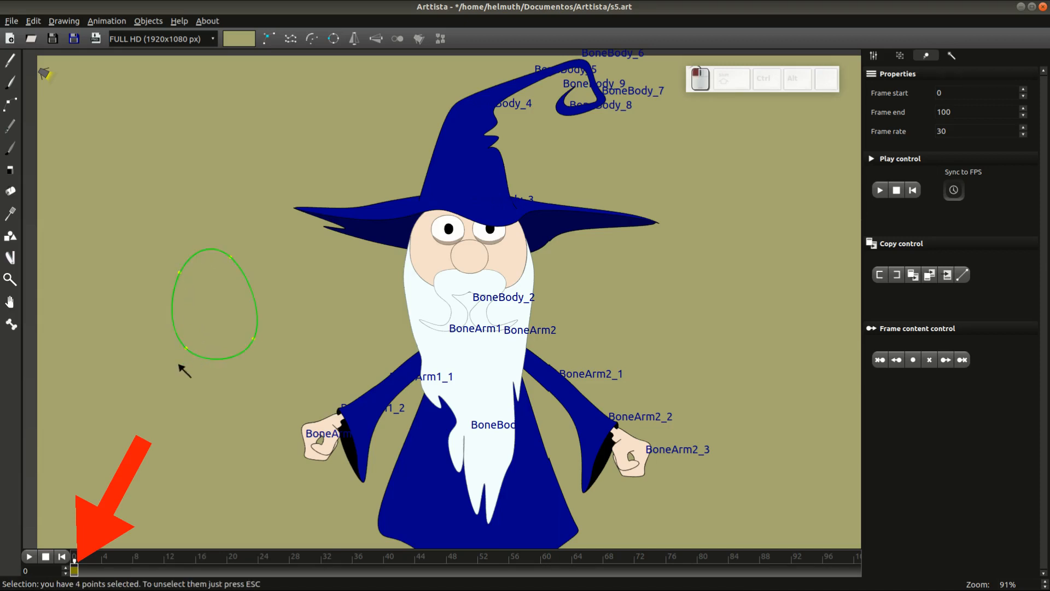
drag(82, 572, 98, 574)
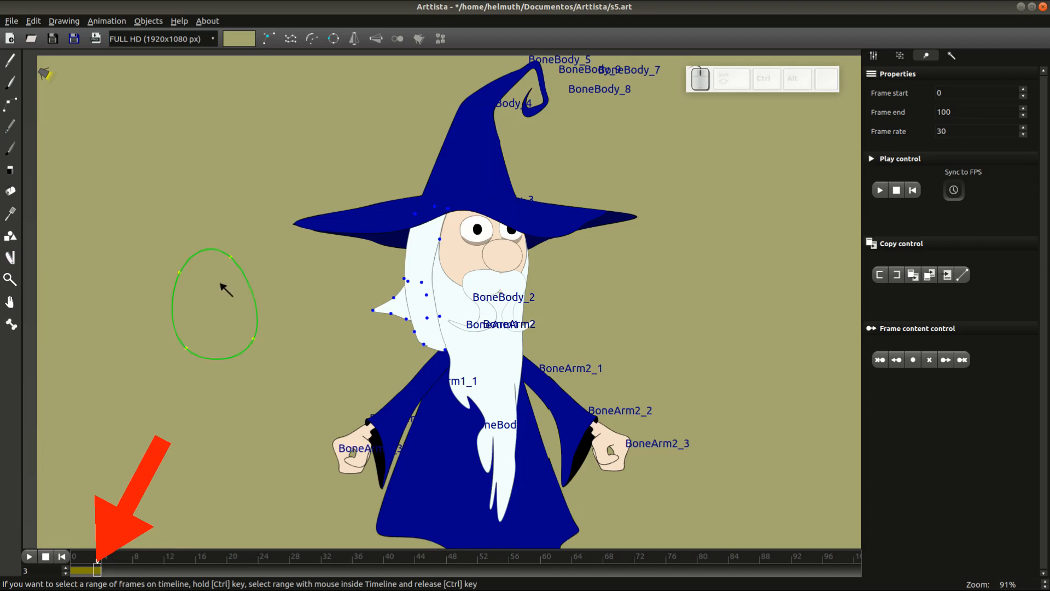
drag(97, 569, 191, 573)
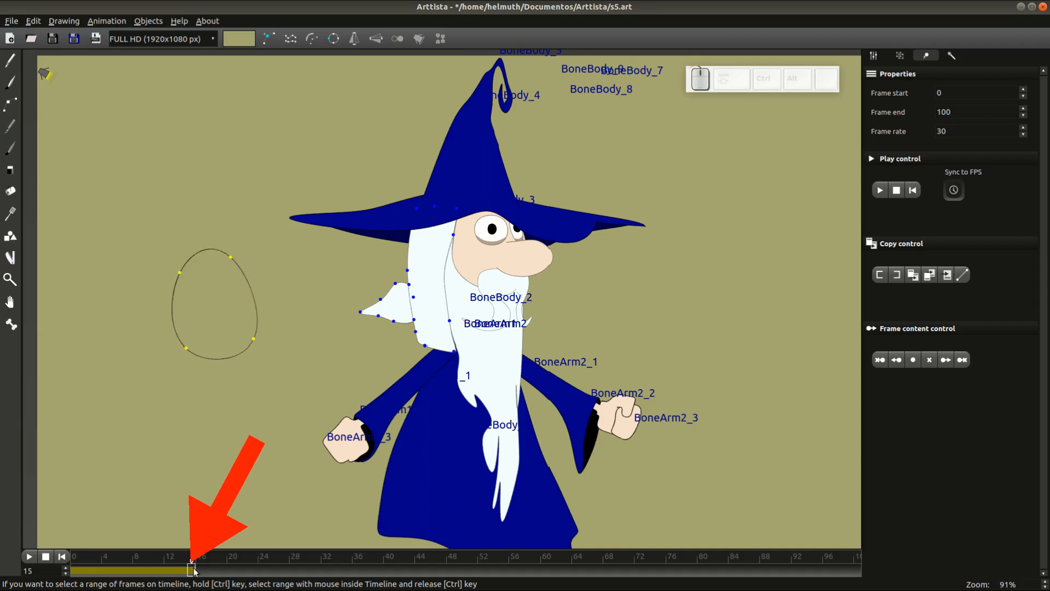
- Hide the selected oval on frame 8 only and scrub the earlier frames to check its visibility
click(136, 571)
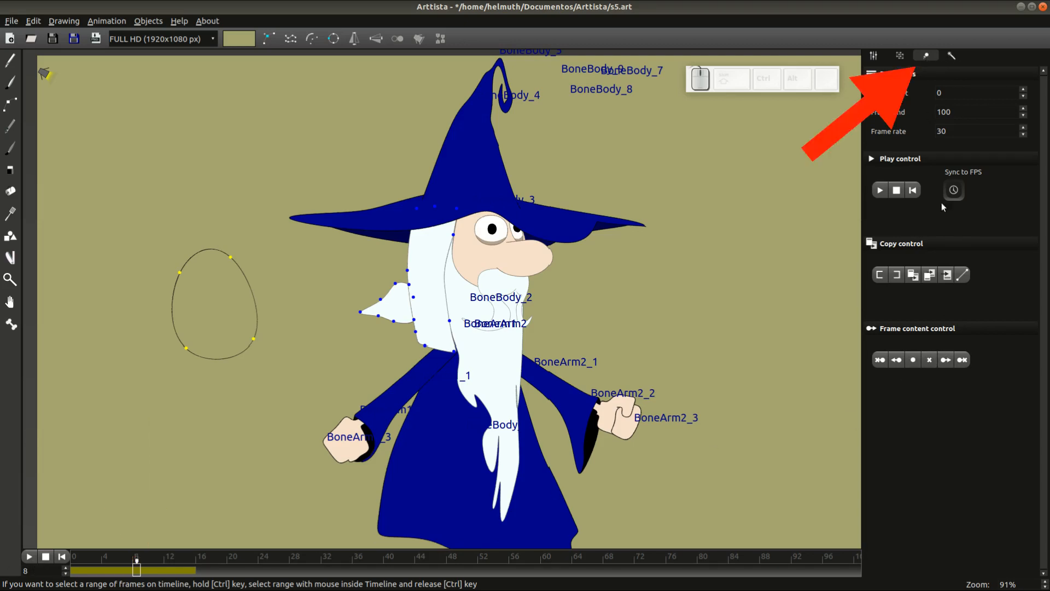
click(928, 364)
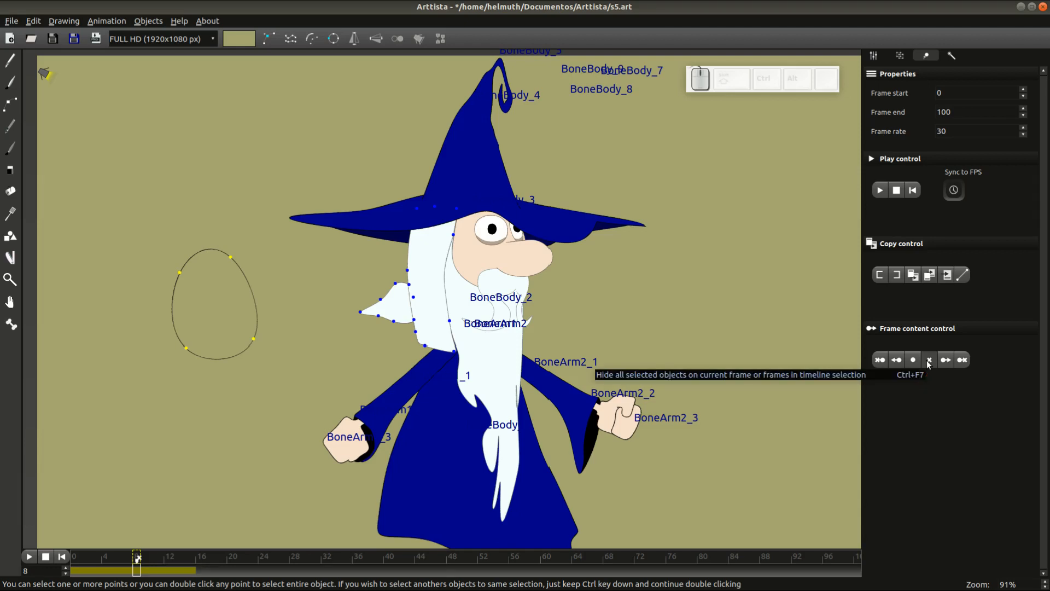
click(928, 364)
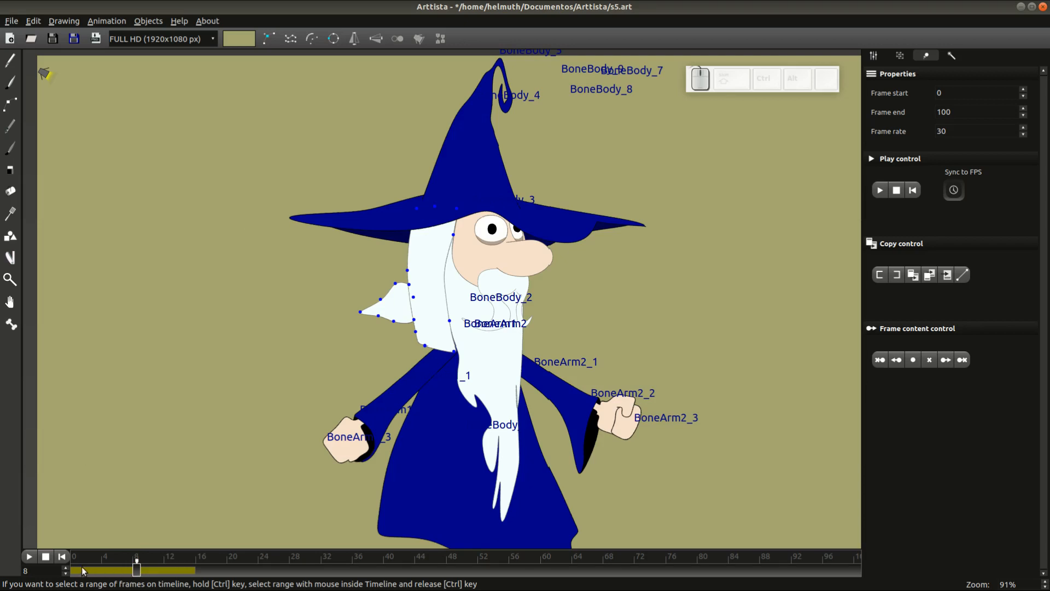
mouse_move(84, 572)
mouse_down()
mouse_move(165, 573)
mouse_move(107, 572)
mouse_up()
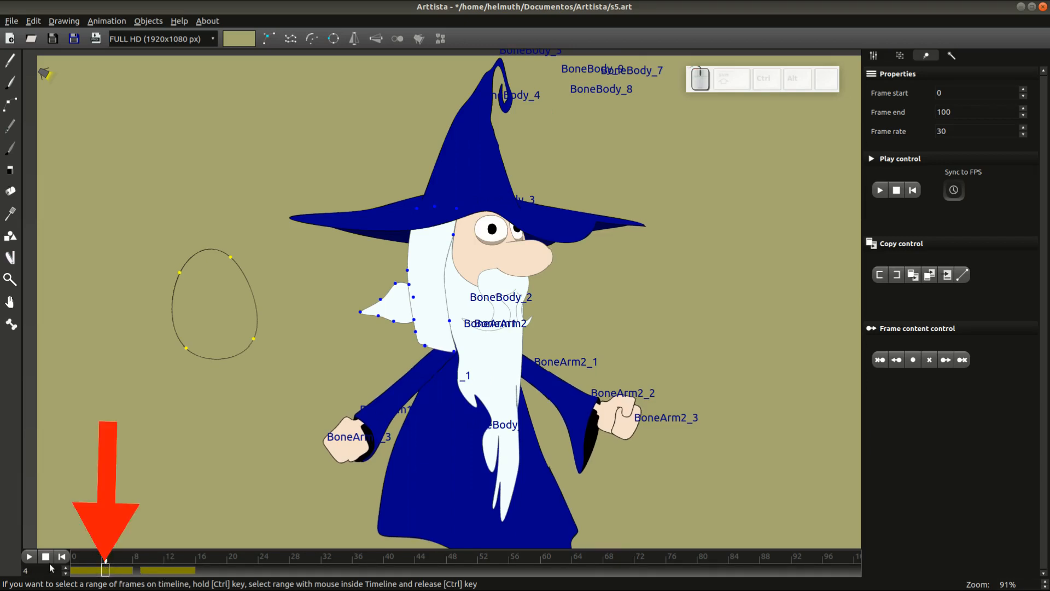
- Hide the selected oval from frame 4 back to frame 0, and also on frame 13 and all frames after it
click(880, 360)
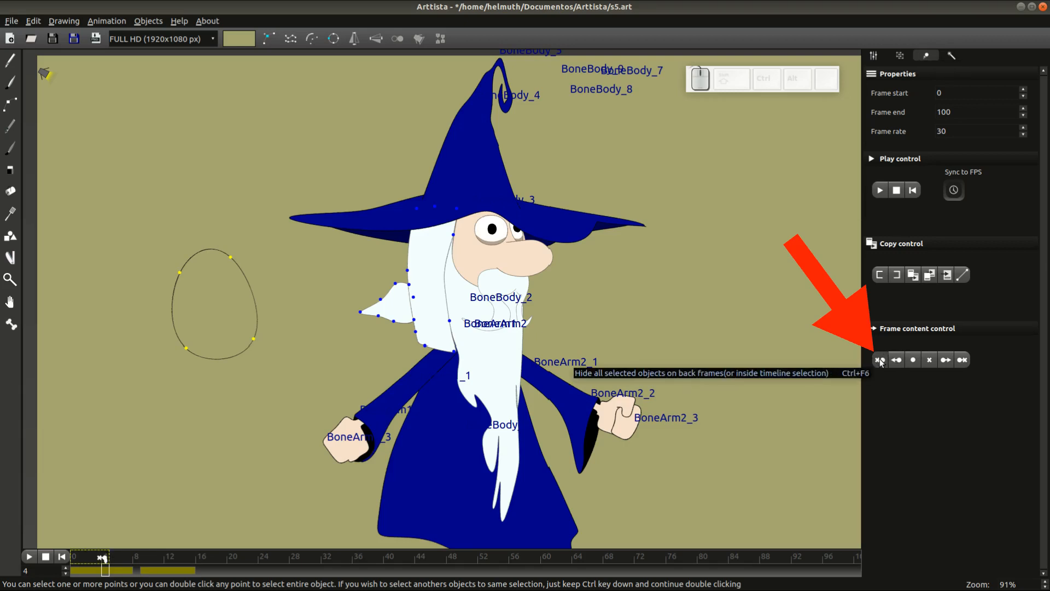
click(881, 362)
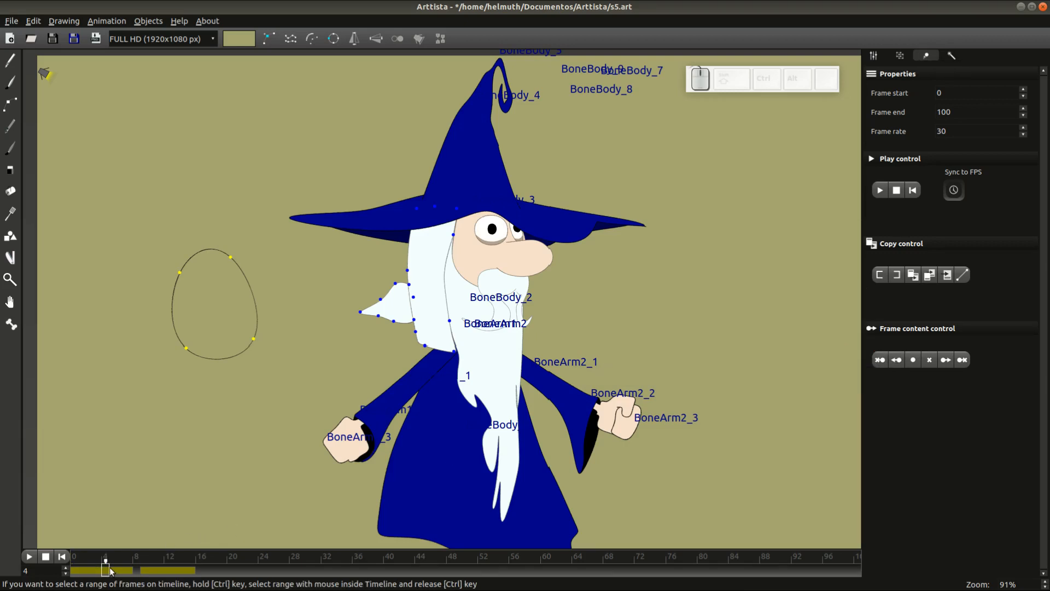
click(880, 360)
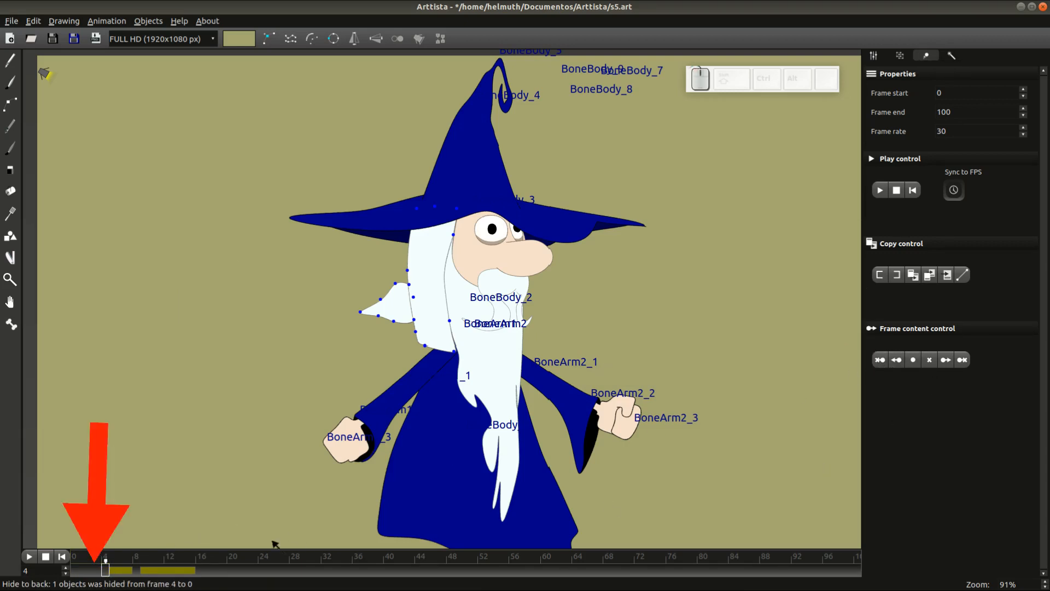
click(90, 570)
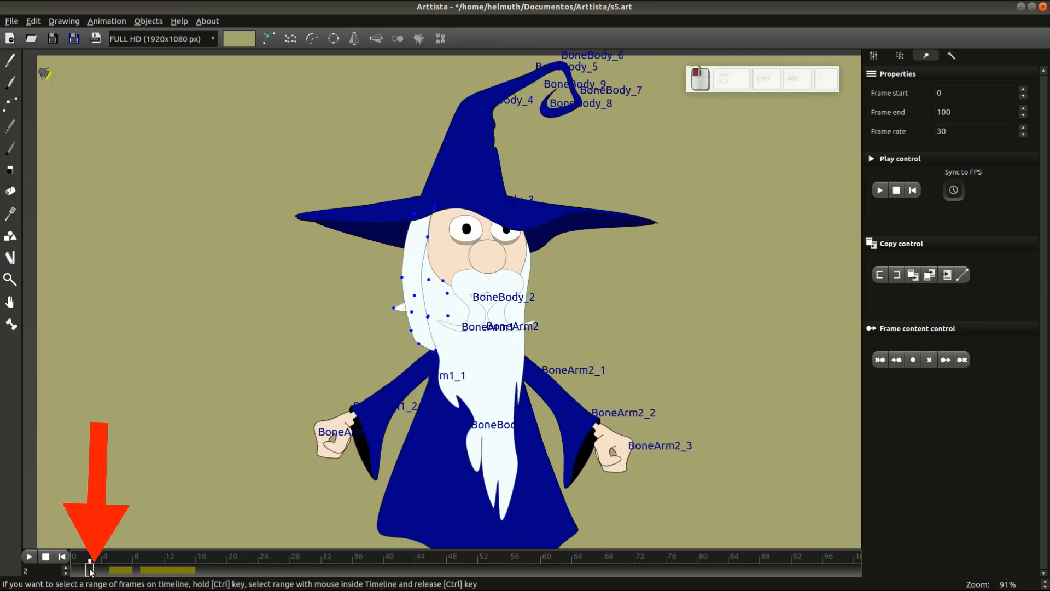
drag(90, 570, 176, 572)
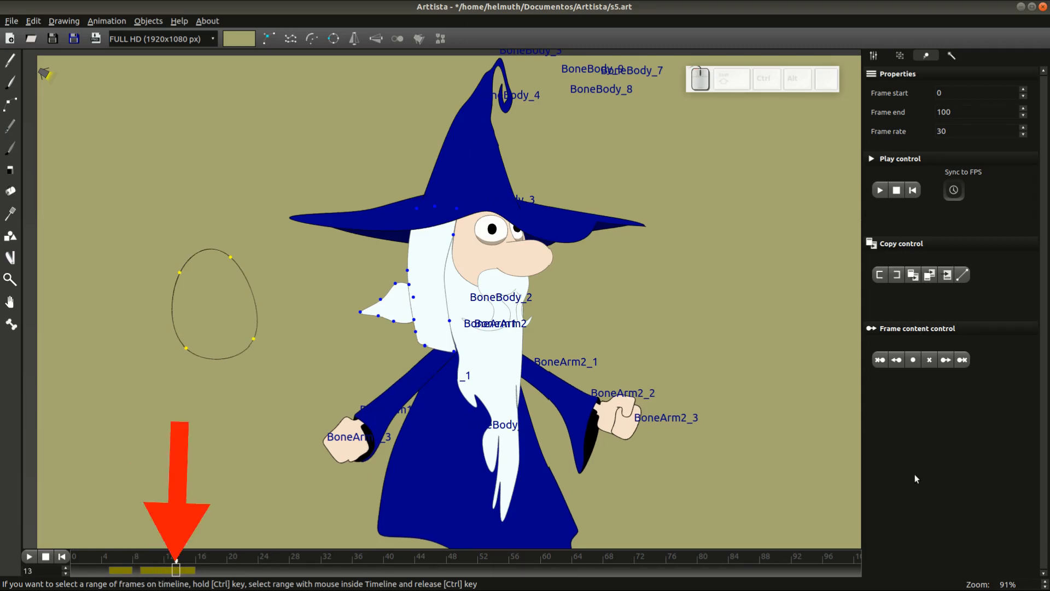
click(962, 361)
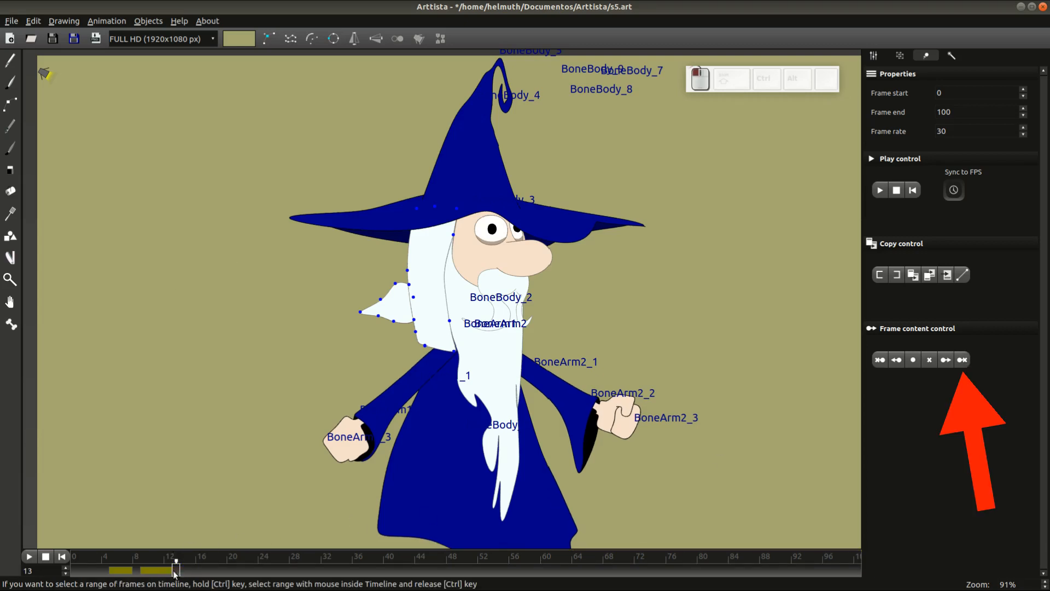
- Show the hidden oval again on frame 19 and shift it slightly toward the wizard around frame 27
drag(176, 571, 223, 572)
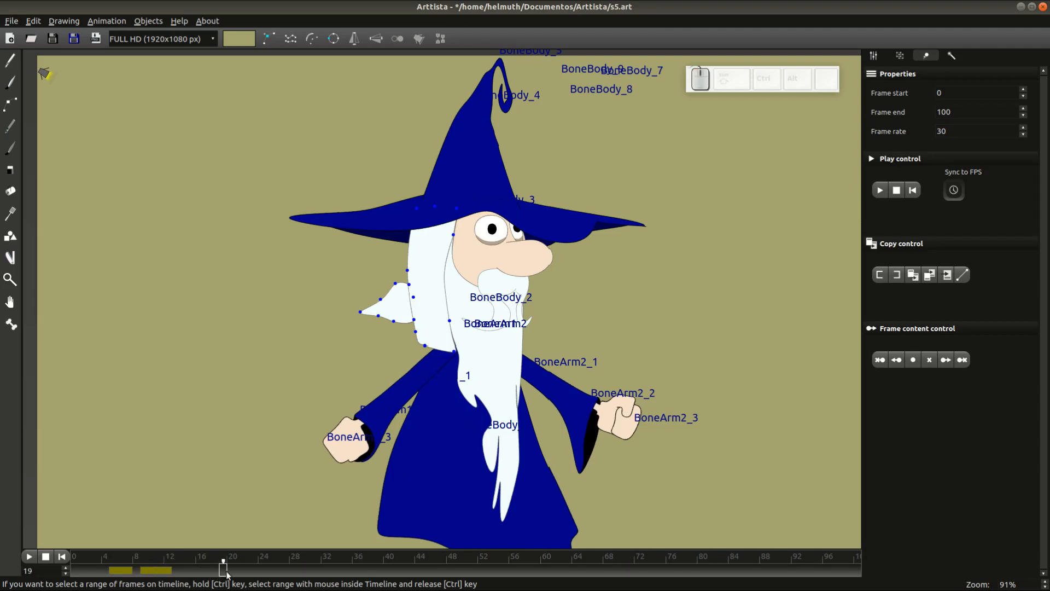
click(914, 360)
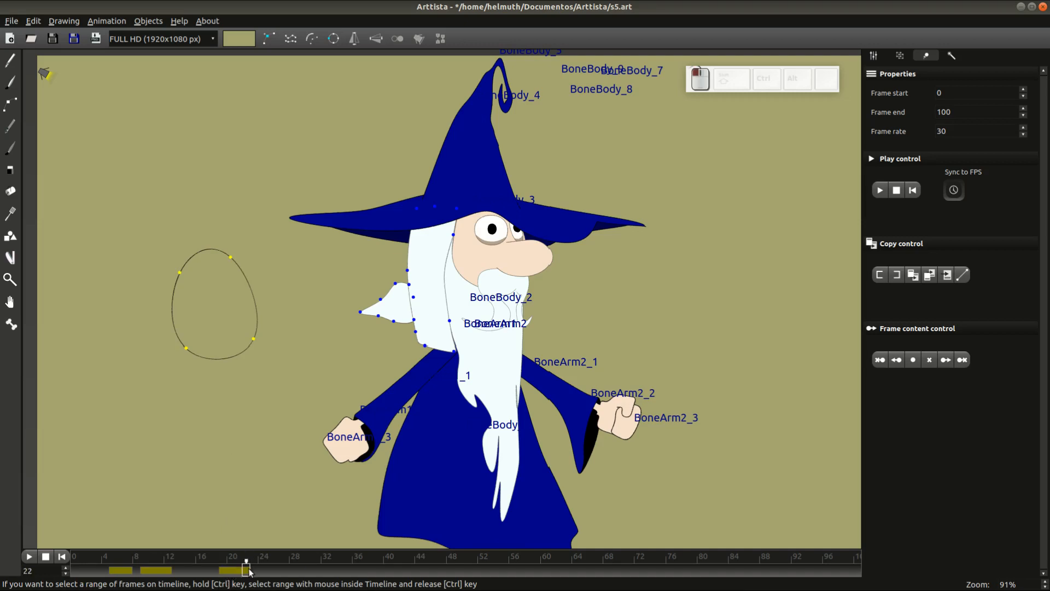
click(286, 570)
drag(257, 352, 281, 337)
click(317, 571)
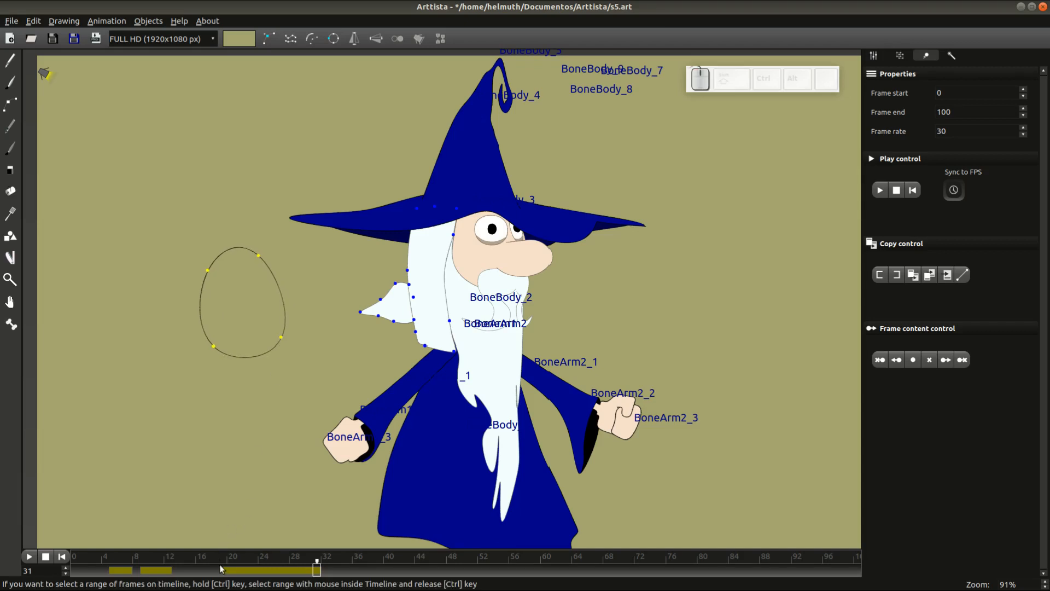
- Show the selected oval from frame 19 through frame 37 in its original position
click(224, 572)
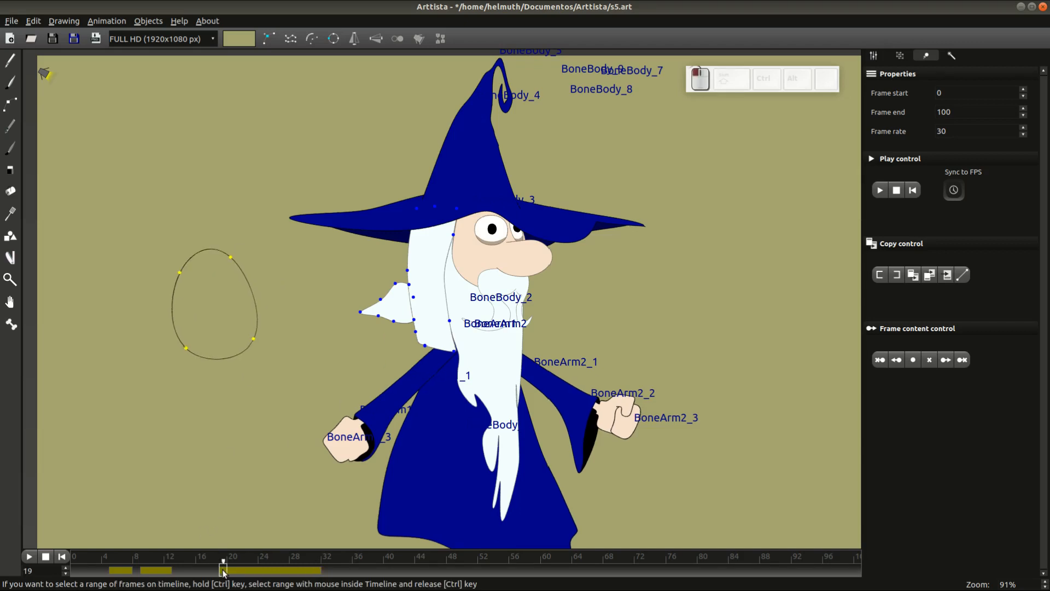
click(946, 360)
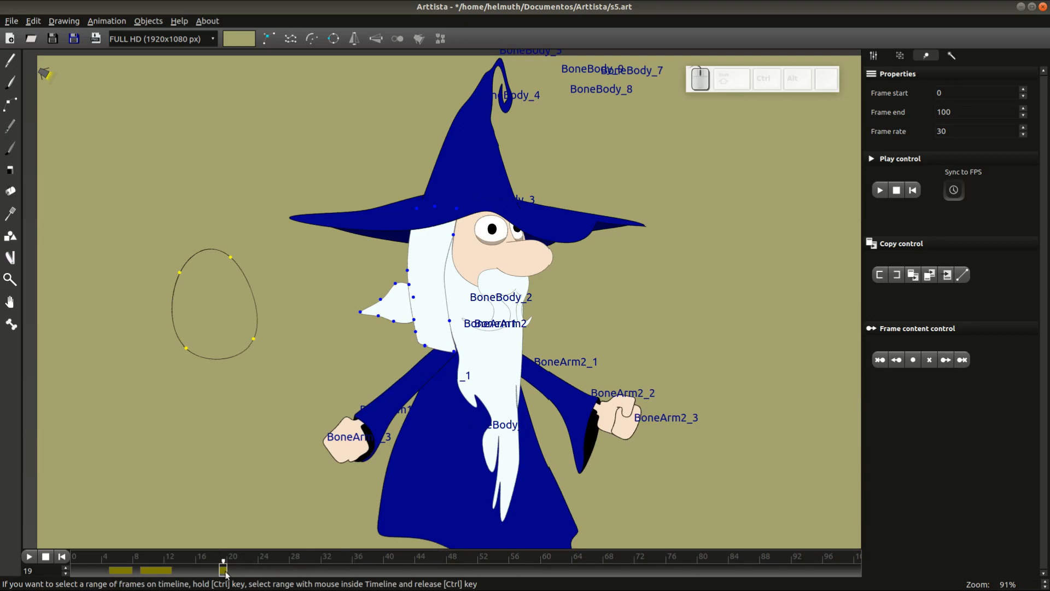
drag(224, 571, 363, 569)
click(963, 360)
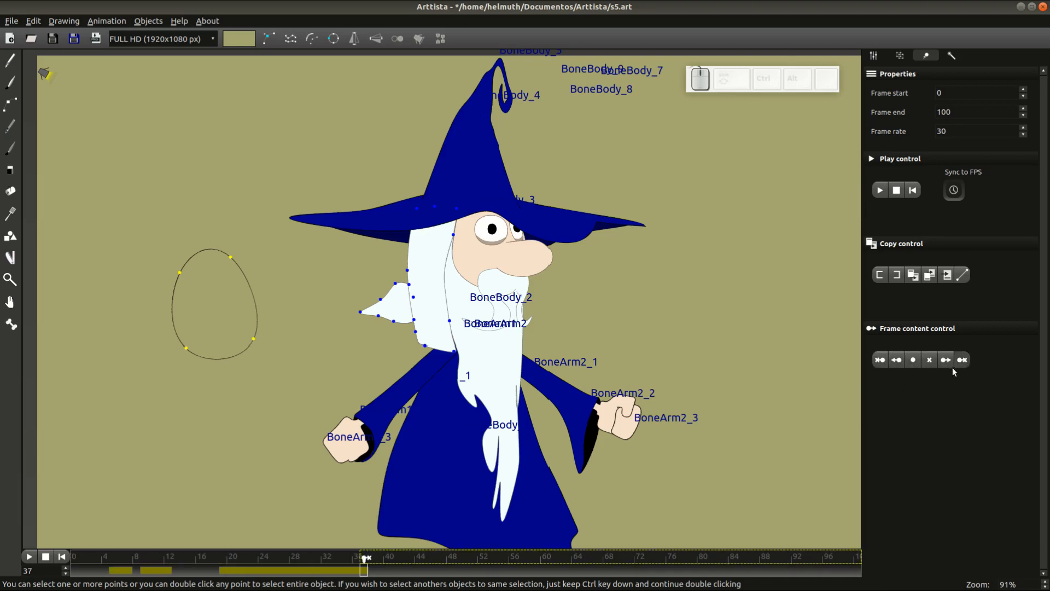
- Select the whole oval on frame 10 and delete it
click(120, 569)
click(73, 570)
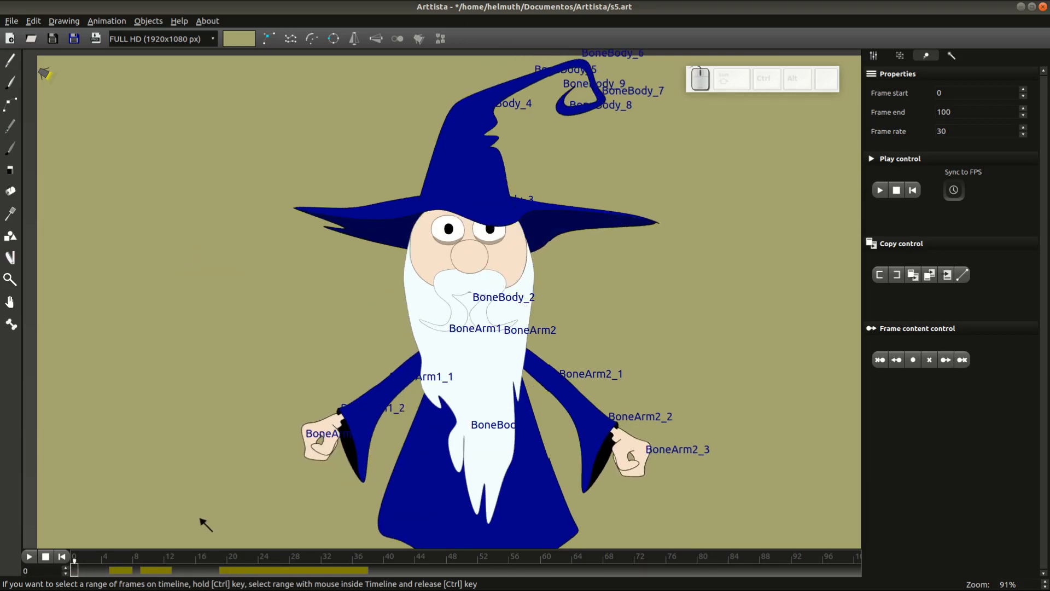
click(153, 570)
key(Tab)
key(Tab)
double_click(254, 340)
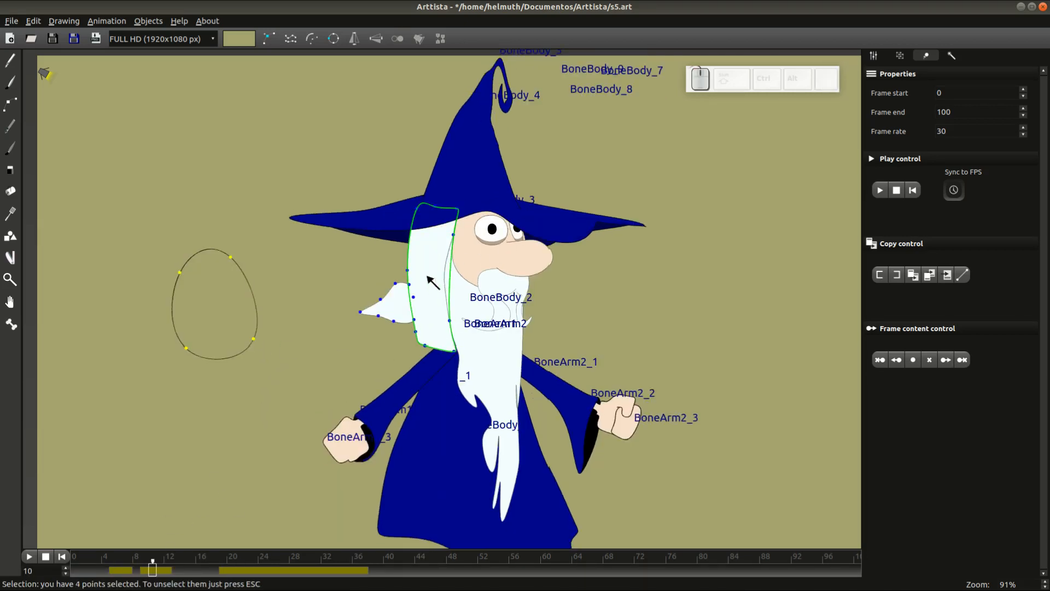
click(256, 343)
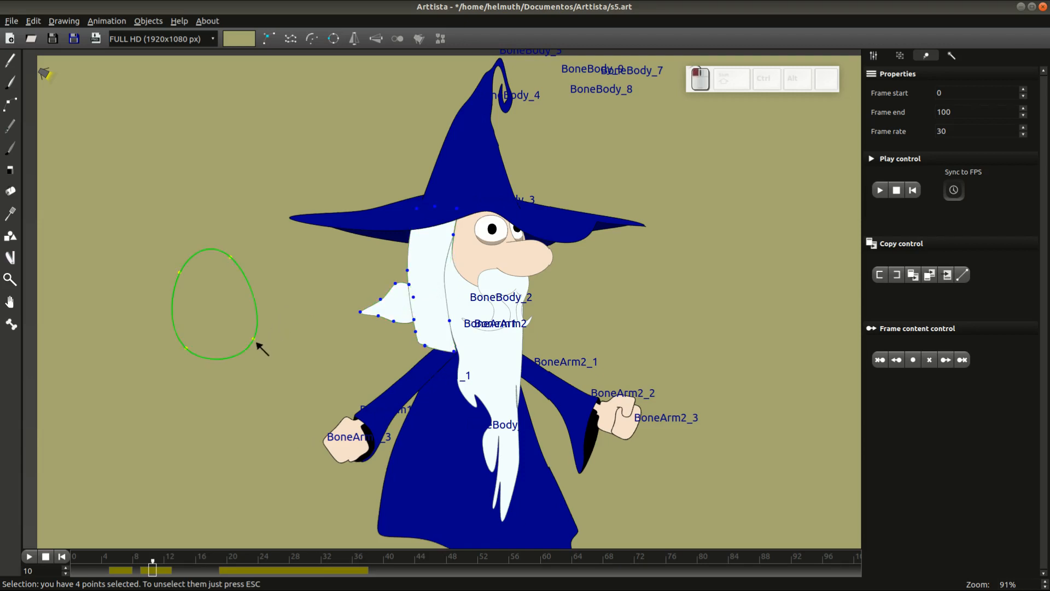
key(Delete)
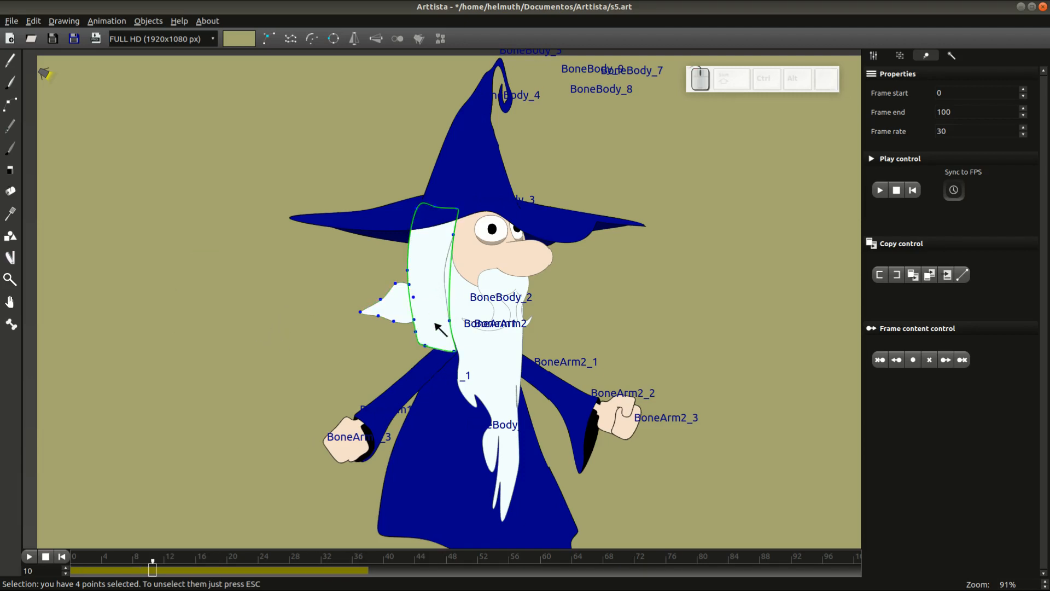
- Select all objects on frame 4 and hide them on every frame after it
mouse_move(81, 567)
mouse_down()
mouse_move(57, 567)
mouse_move(104, 568)
mouse_up()
key(Escape)
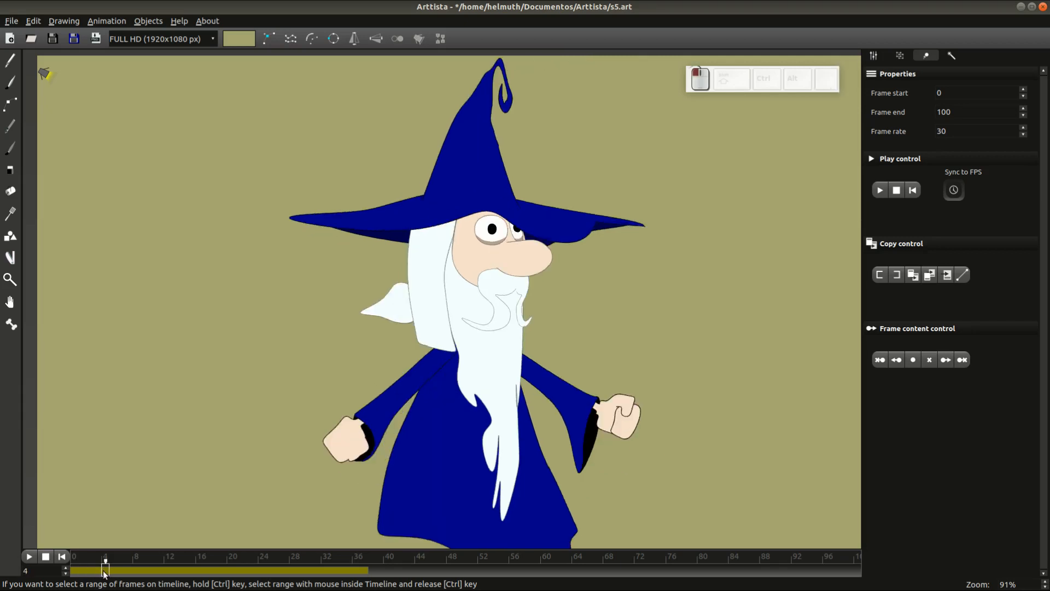
key(s)
key(ctrl+a)
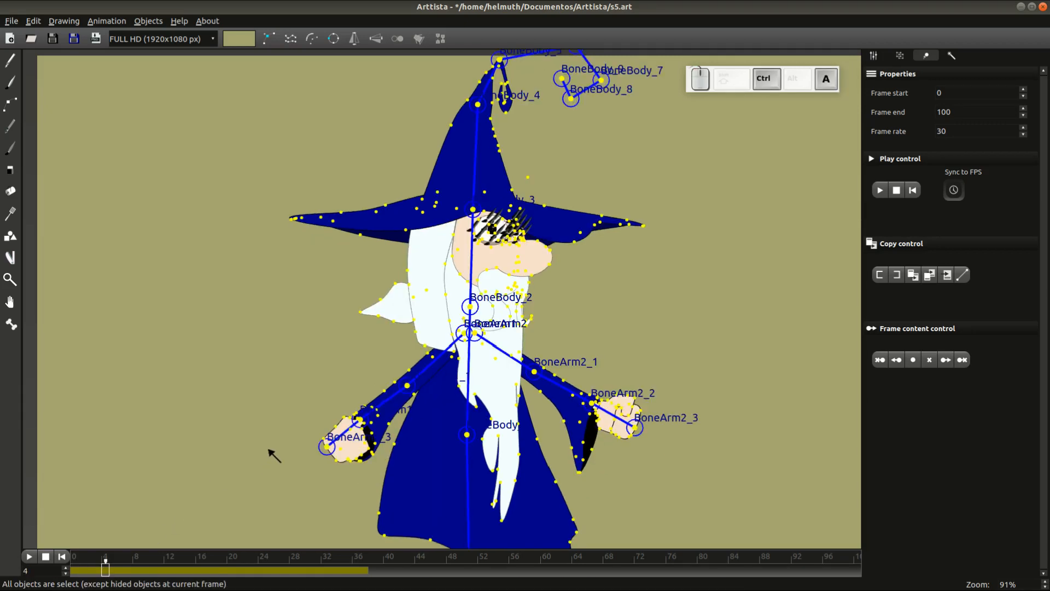
key(Tab)
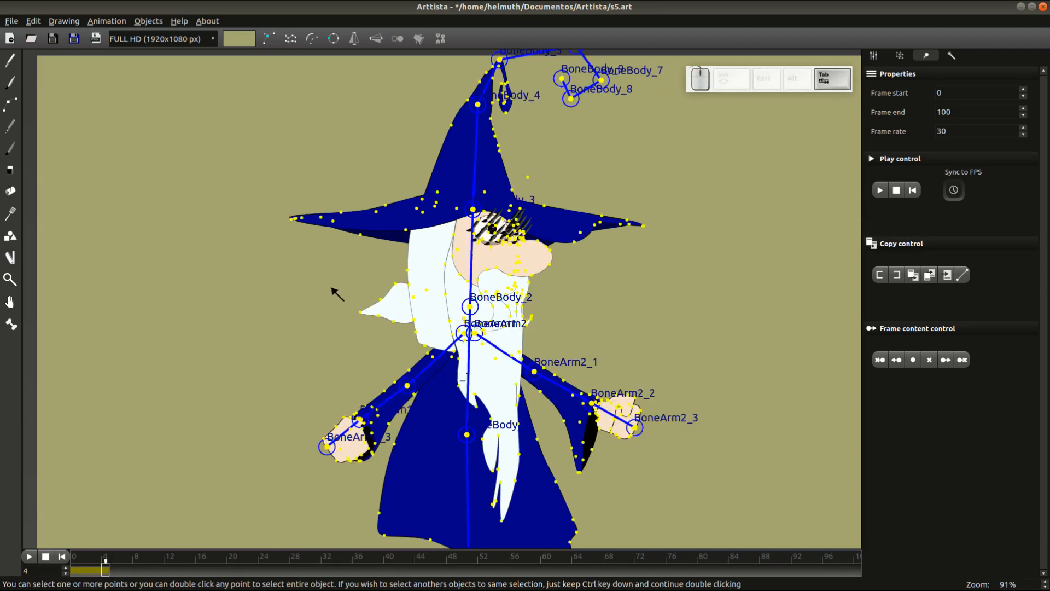
- Select both hair shapes on frame 4 together with the bone joint at the hat's base and bind them to that bone
double_click(394, 283)
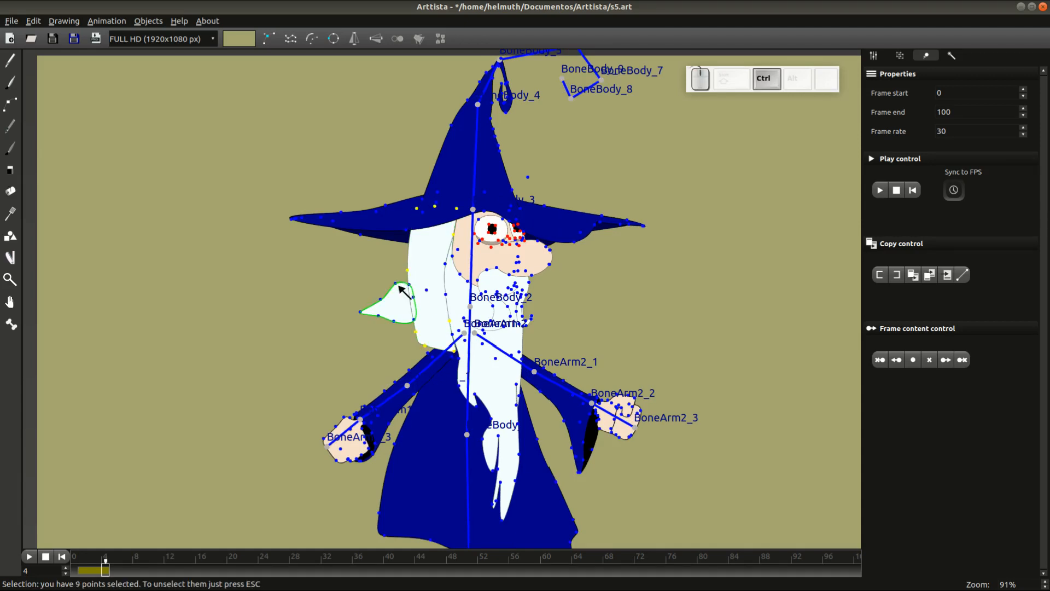
ctrl+double_click(397, 285)
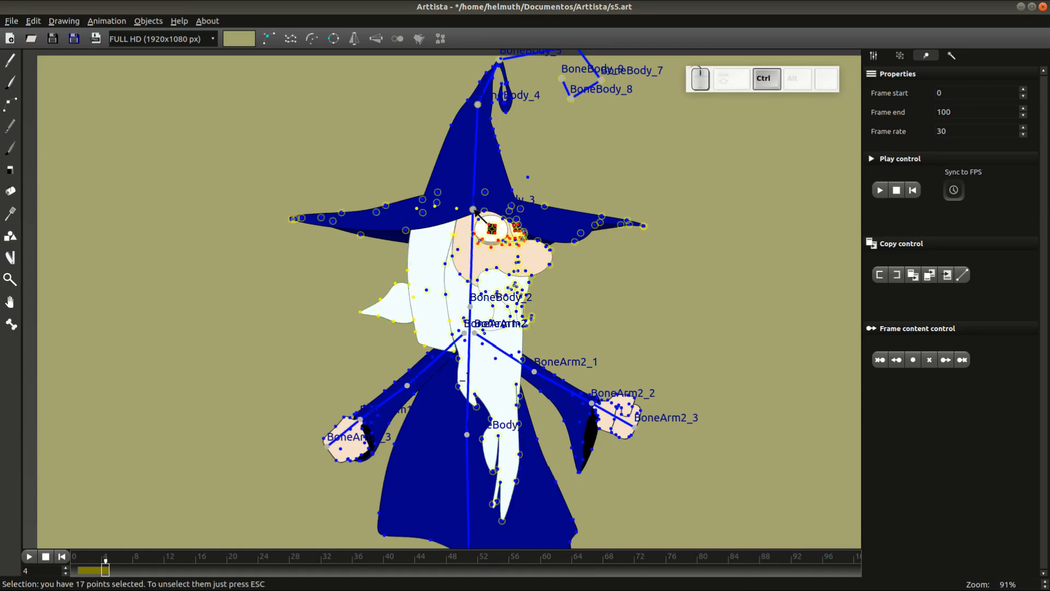
ctrl+click(473, 210)
key(ctrl+b)
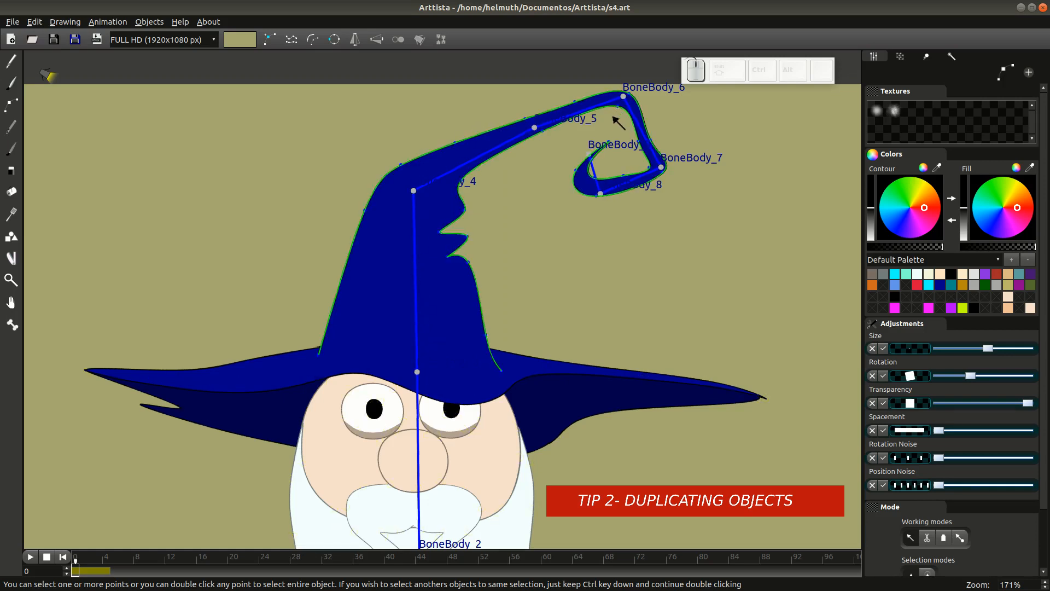
- Step through frames 0 to 4 of s4.art and examine how the hat's pointed crown changes shape
click(85, 571)
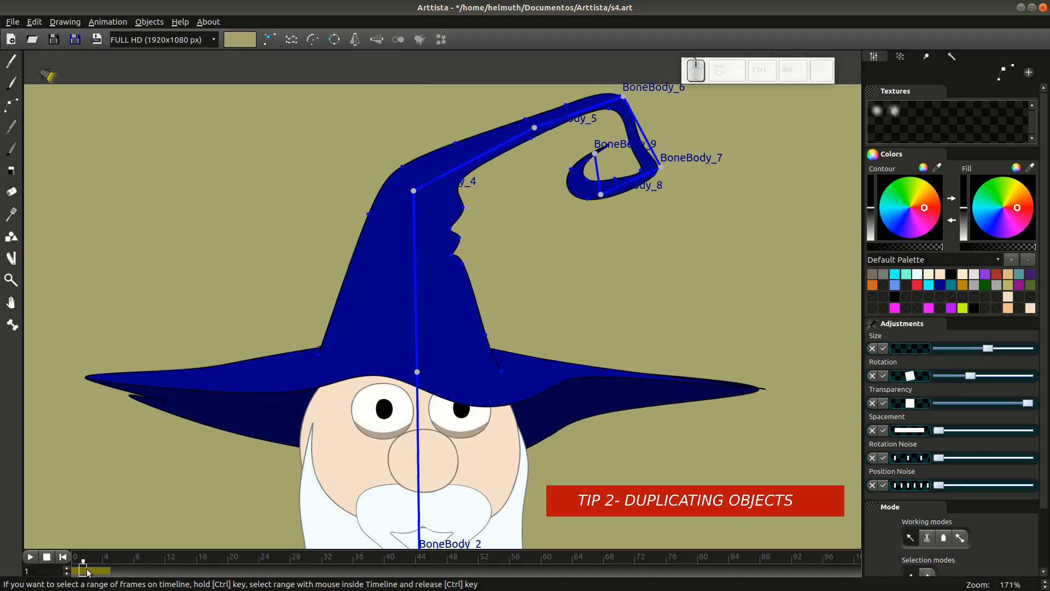
click(94, 571)
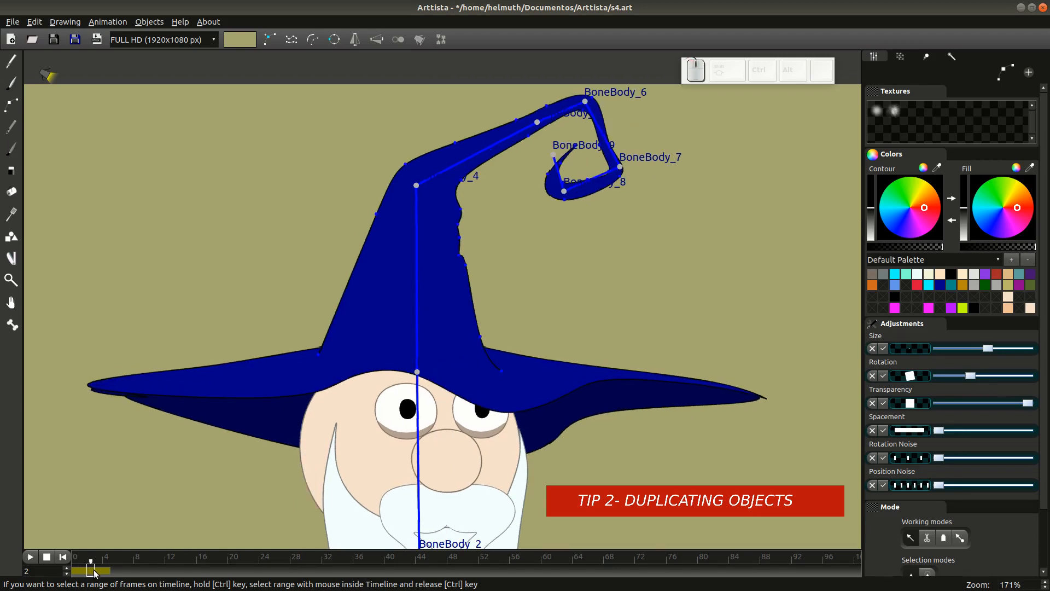
click(86, 571)
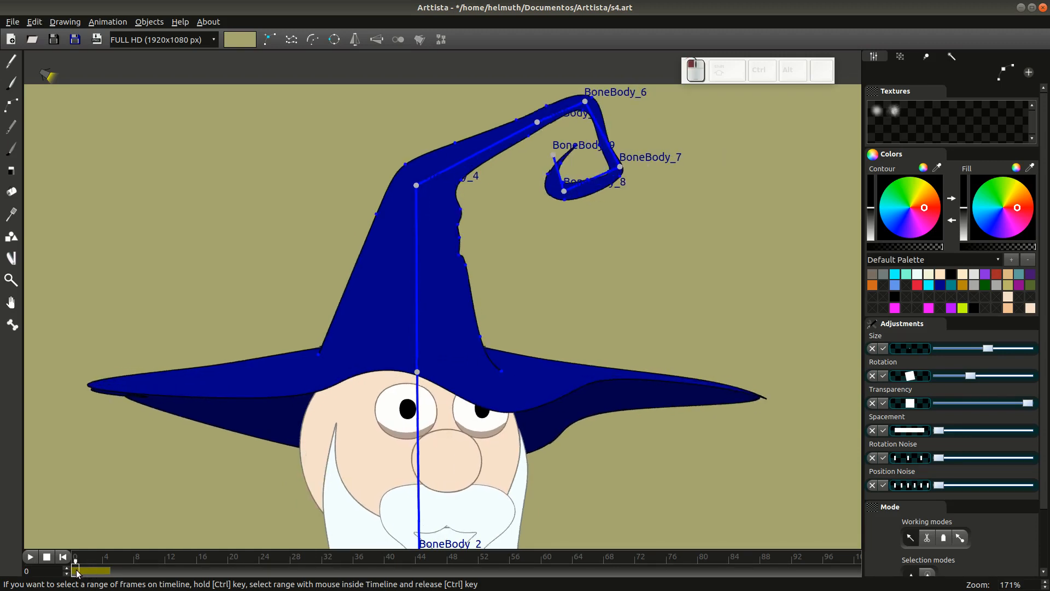
click(79, 571)
click(86, 571)
click(94, 571)
click(99, 572)
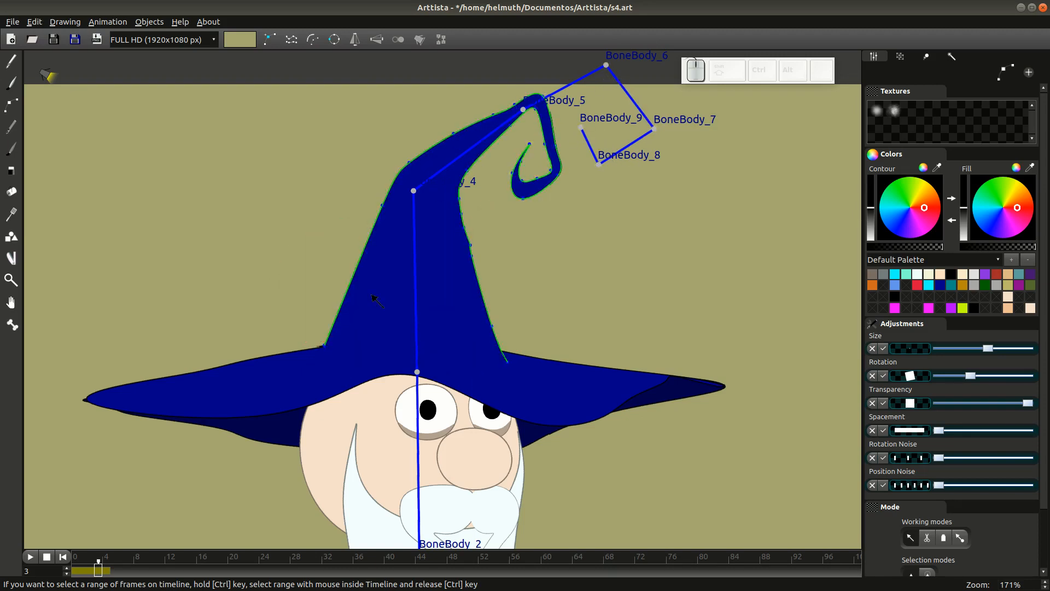
click(106, 573)
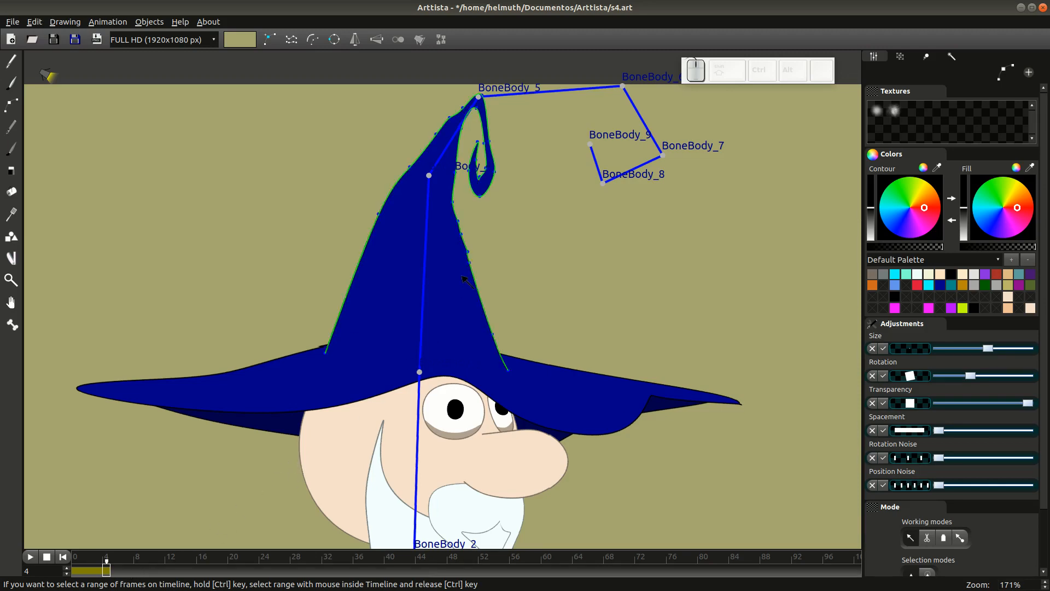
click(99, 572)
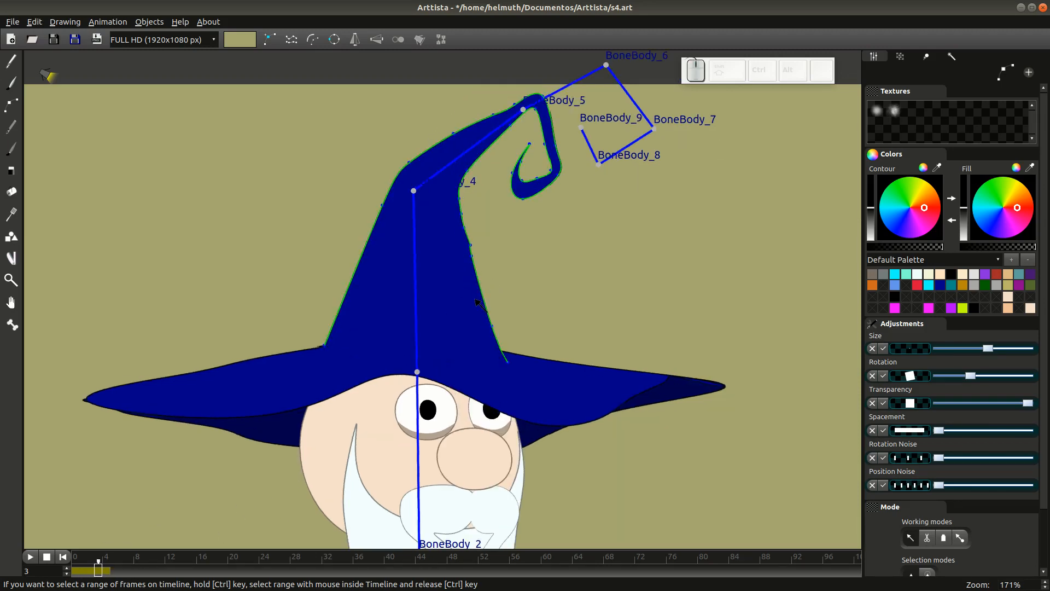
click(79, 571)
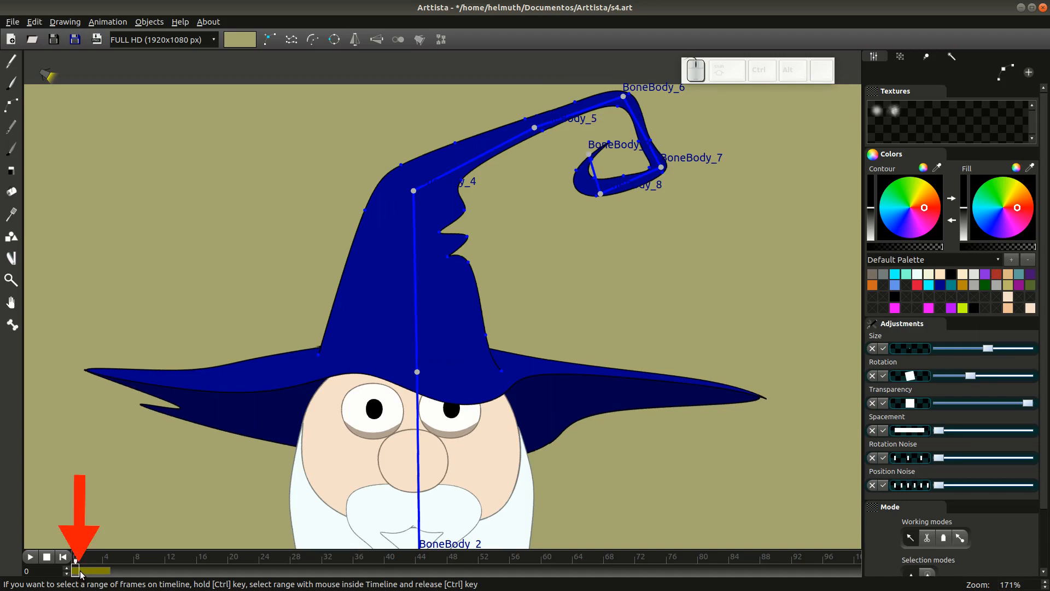
click(83, 571)
click(91, 571)
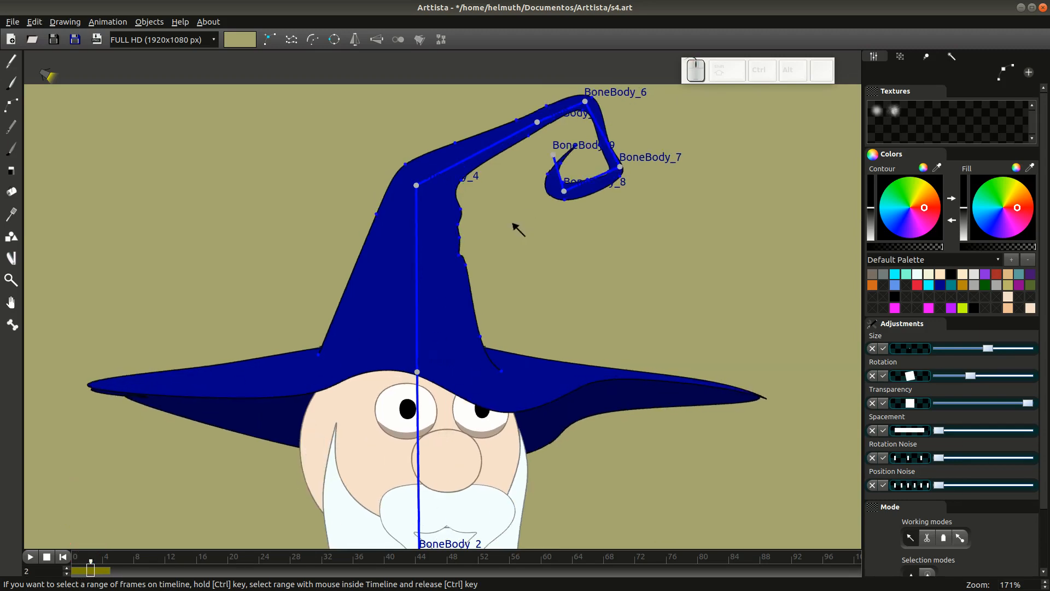
click(99, 571)
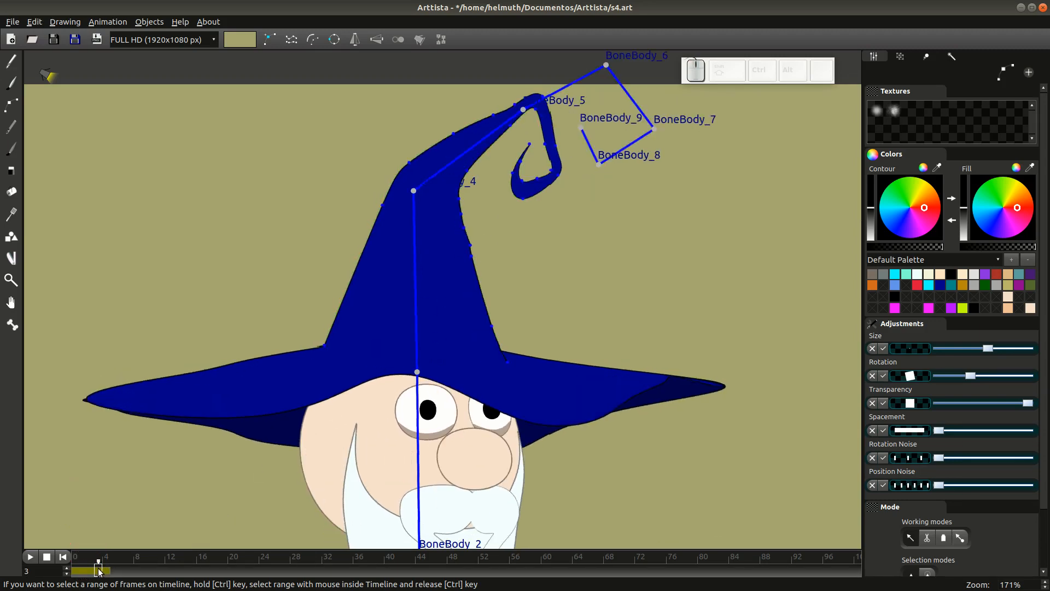
click(106, 571)
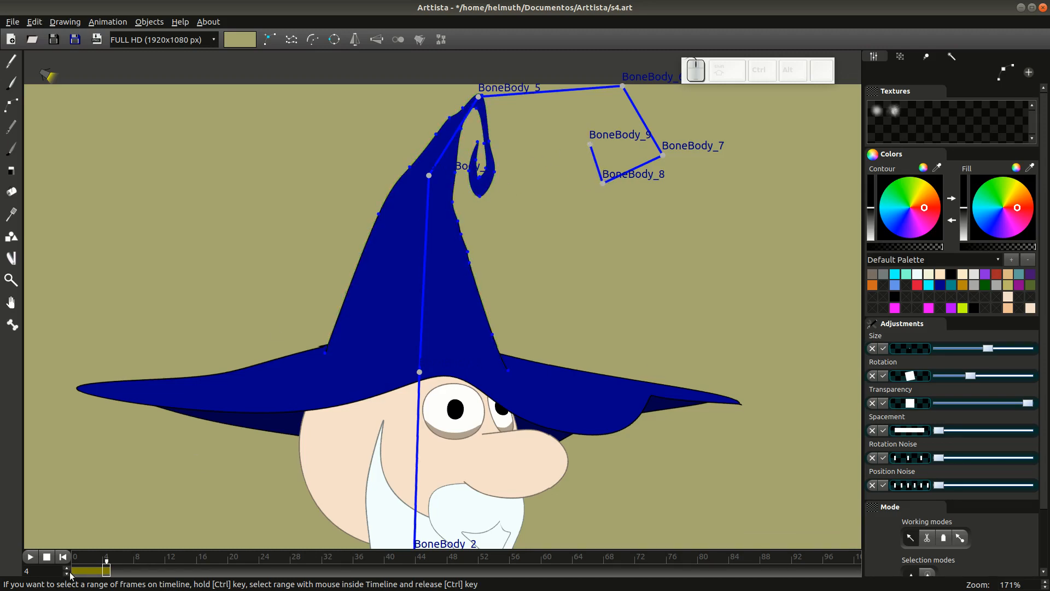
- Select the hat crown on frame 3 and duplicate it in place
drag(75, 576, 96, 576)
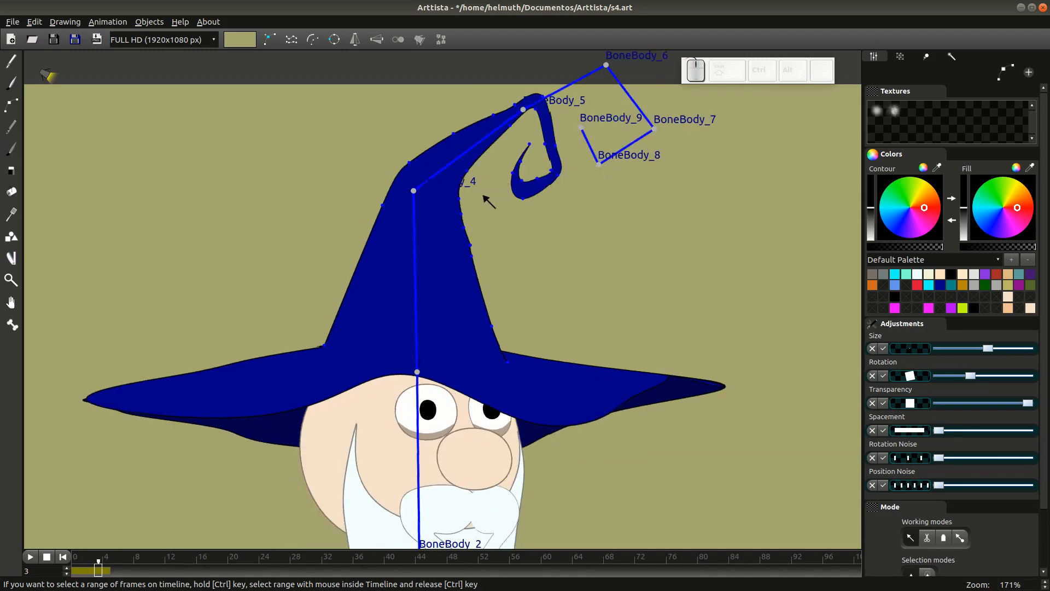
click(460, 198)
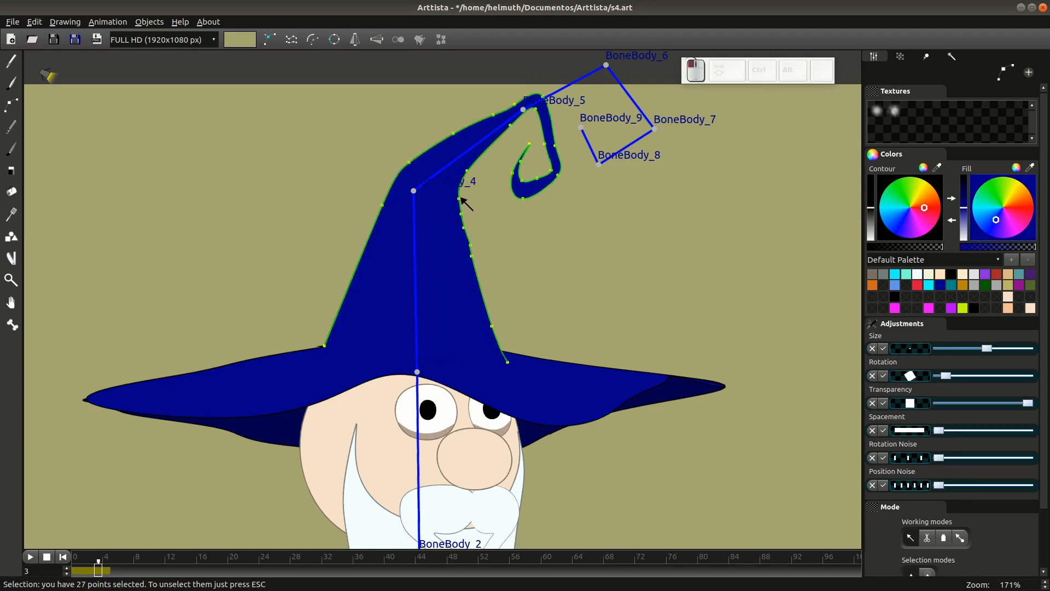
key(ctrl+v)
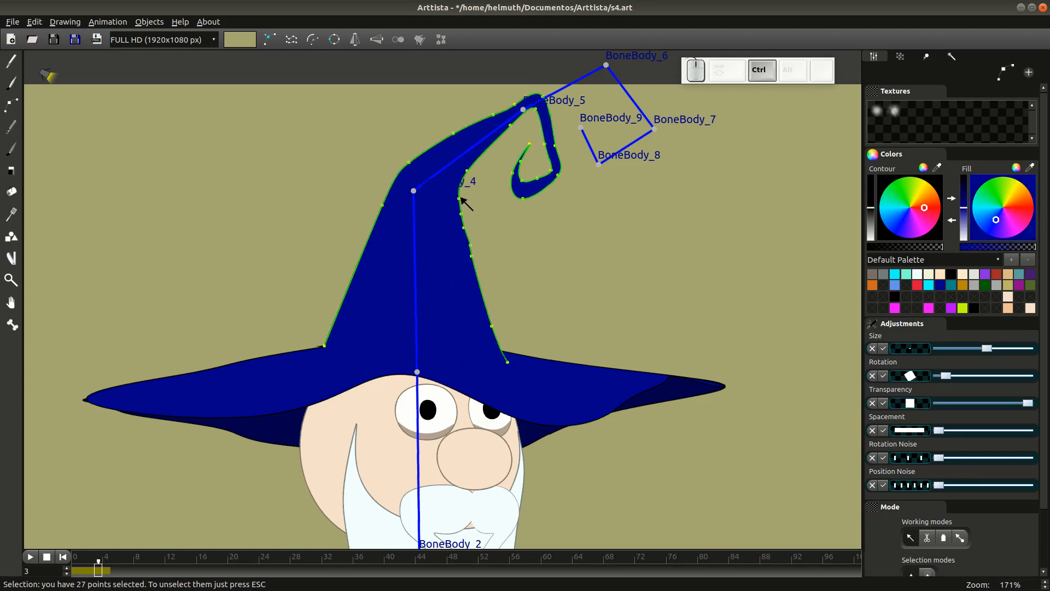
key(ctrl+v)
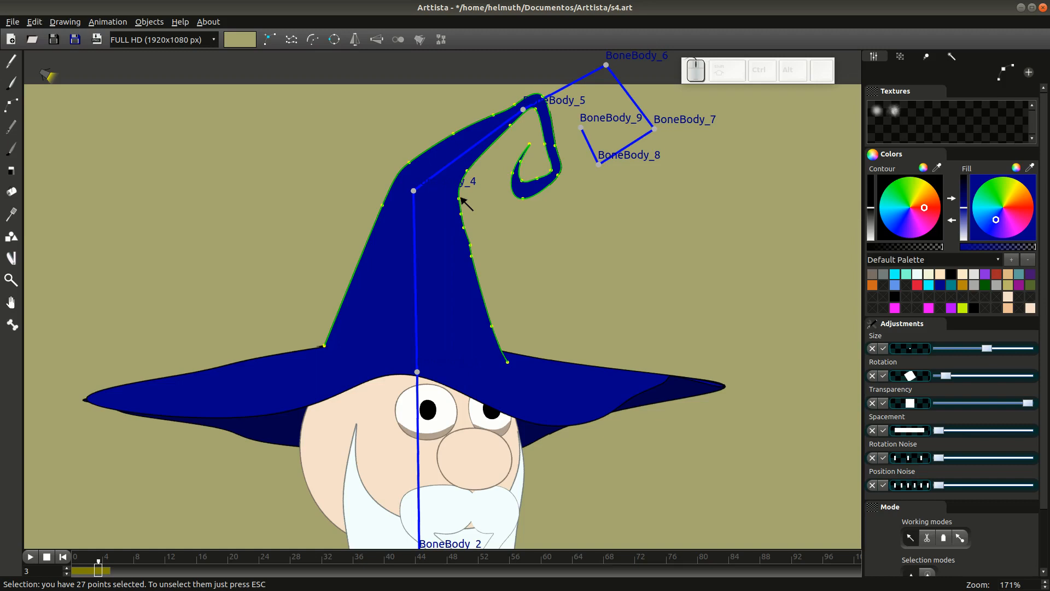
- Move the duplicated crown aside next to the original and undo that move
key(g)
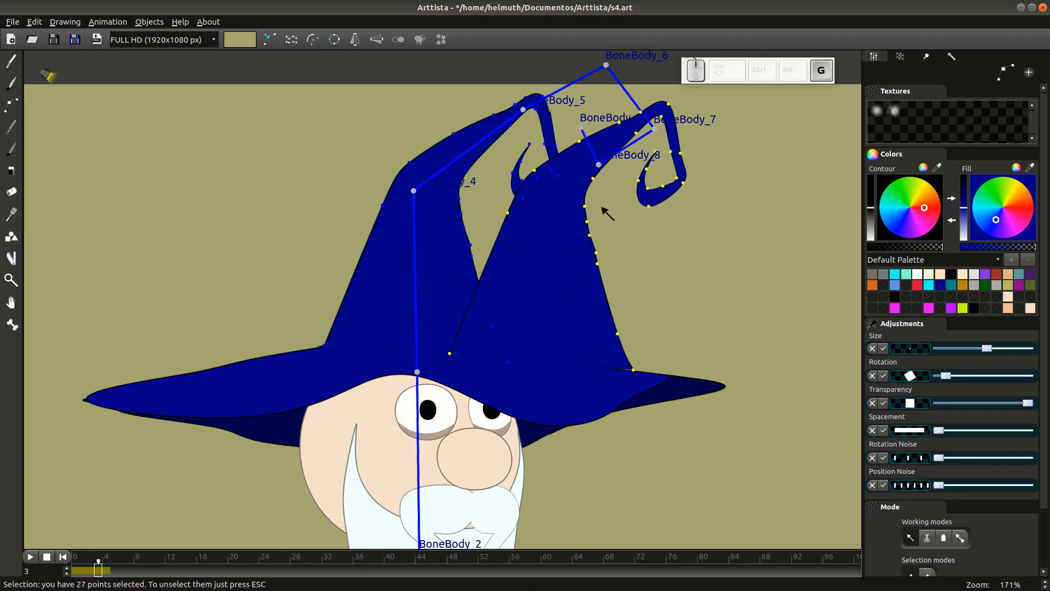
click(685, 214)
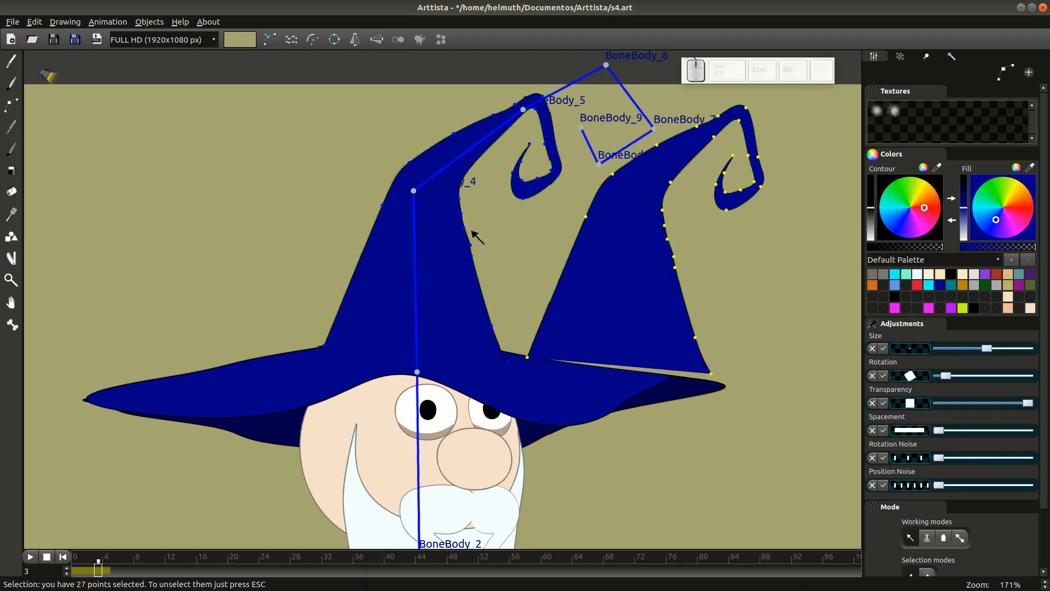
key(ctrl+z)
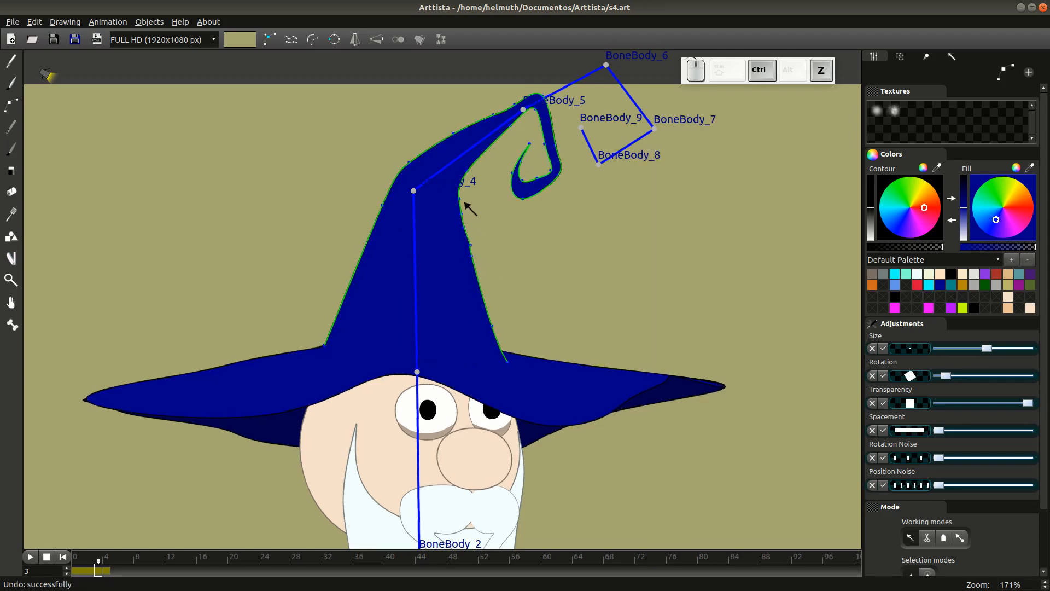
- Select the whole duplicated crown on frame 3 and hide it on frame 2 and all frames before it
double_click(461, 199)
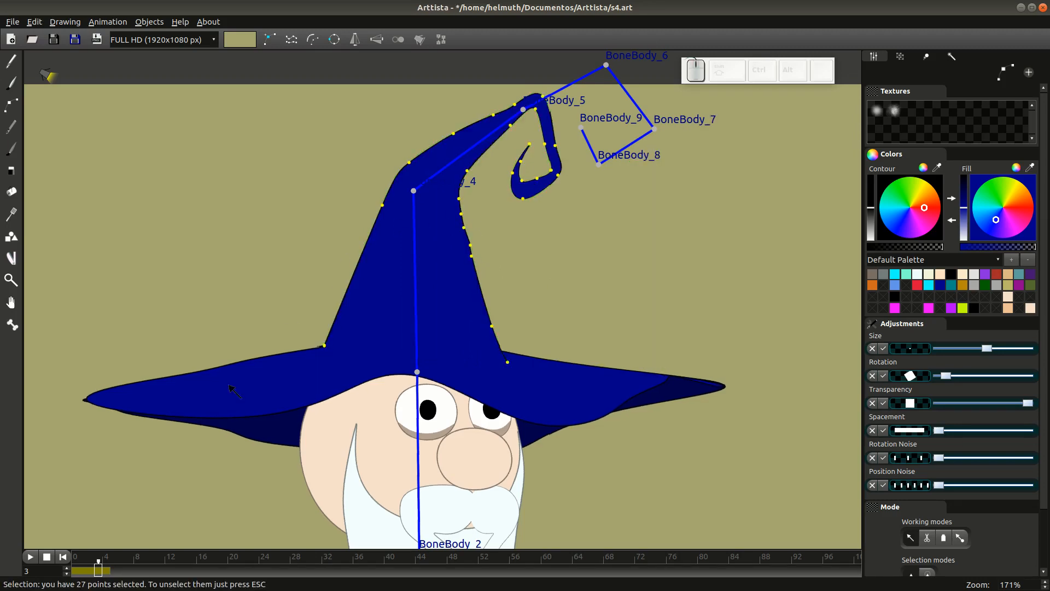
click(91, 572)
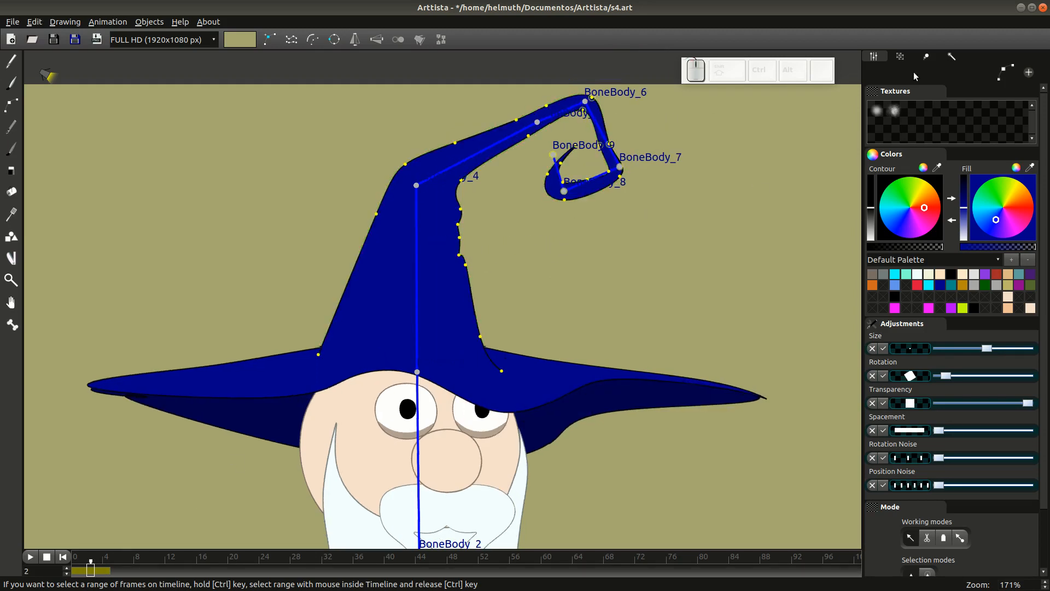
click(926, 56)
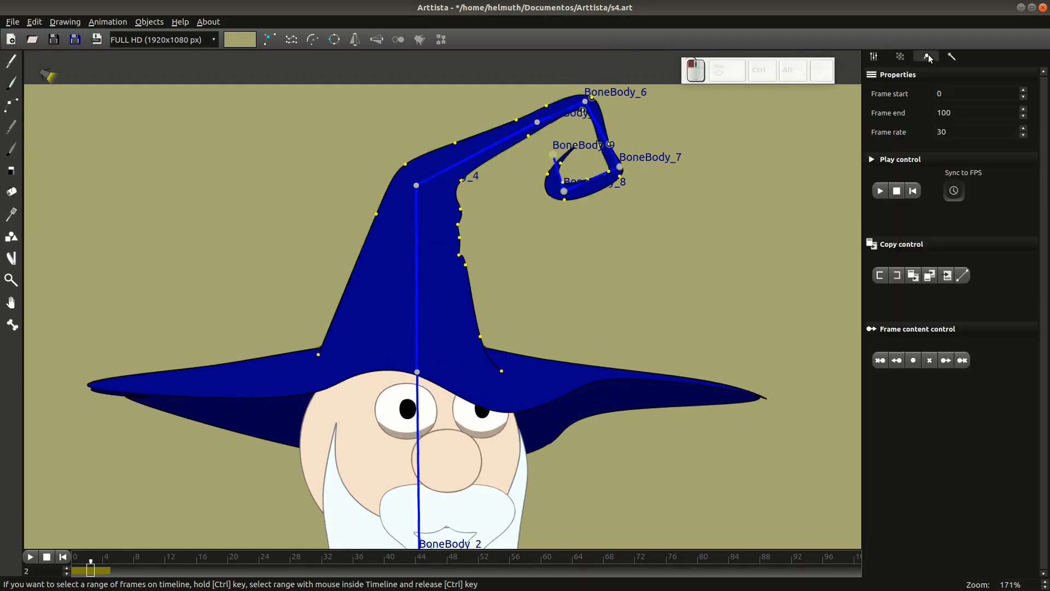
click(880, 361)
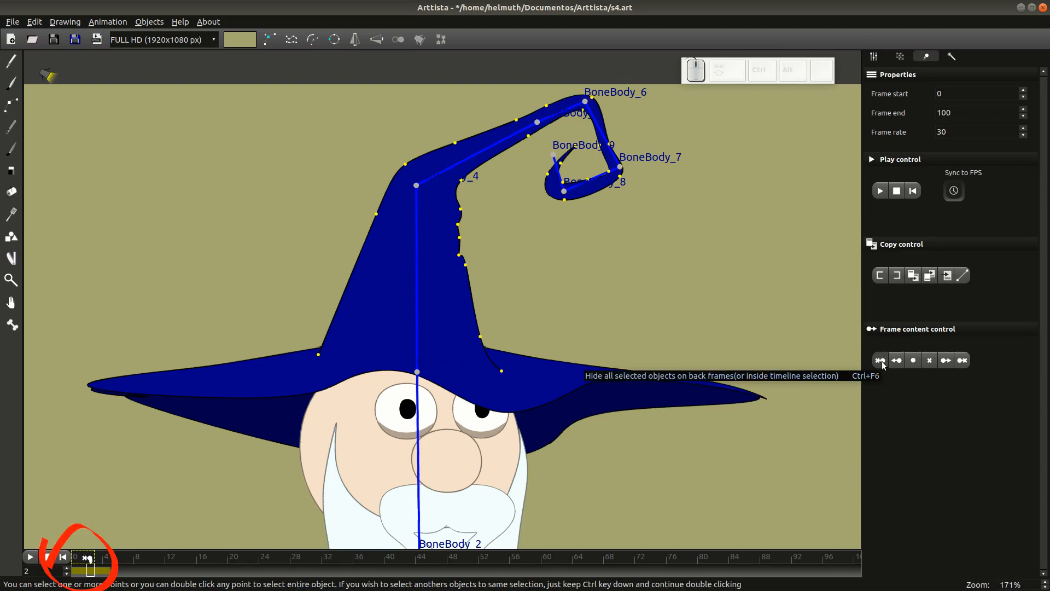
click(884, 365)
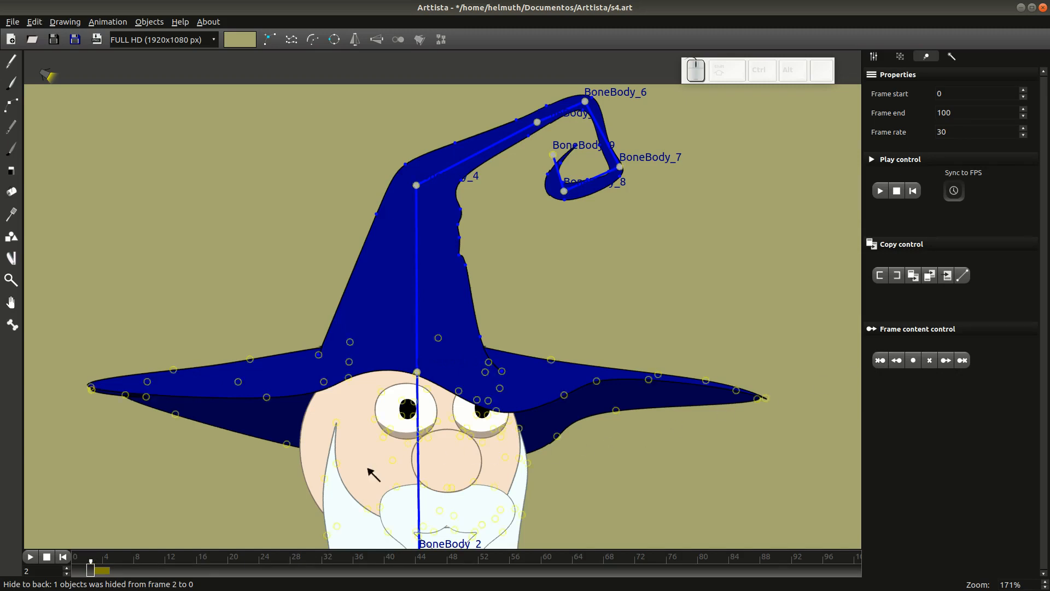
- Select the original crown on frame 0 and hide it on frame 3 and all frames after it
click(99, 571)
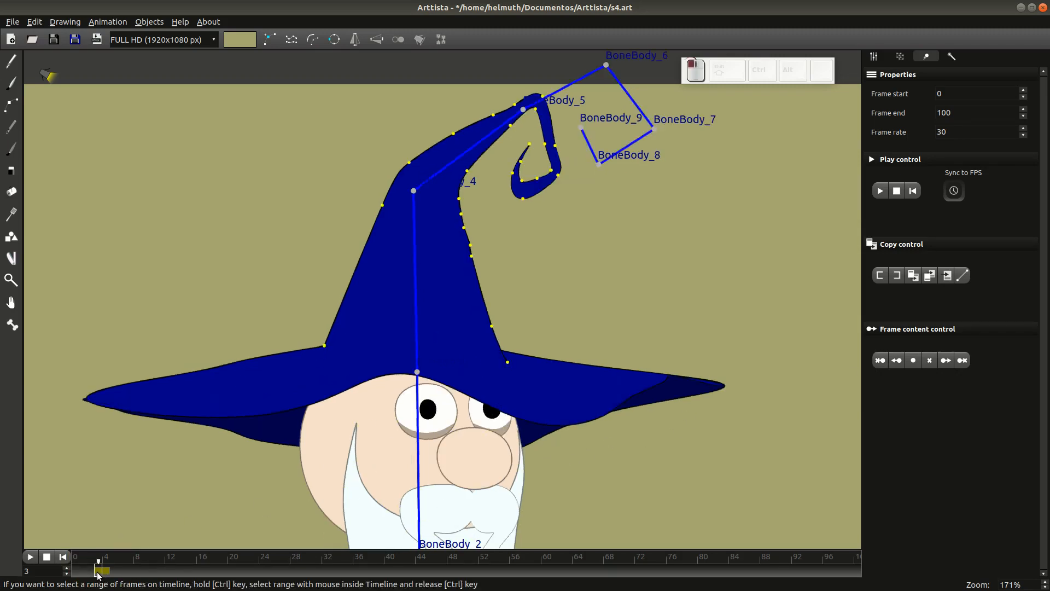
click(109, 571)
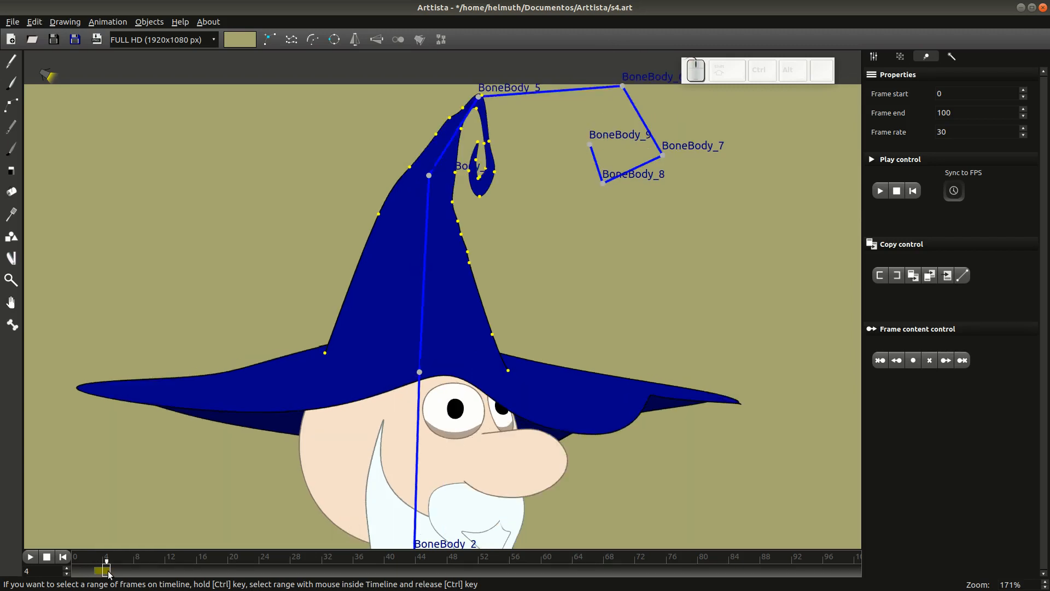
click(75, 570)
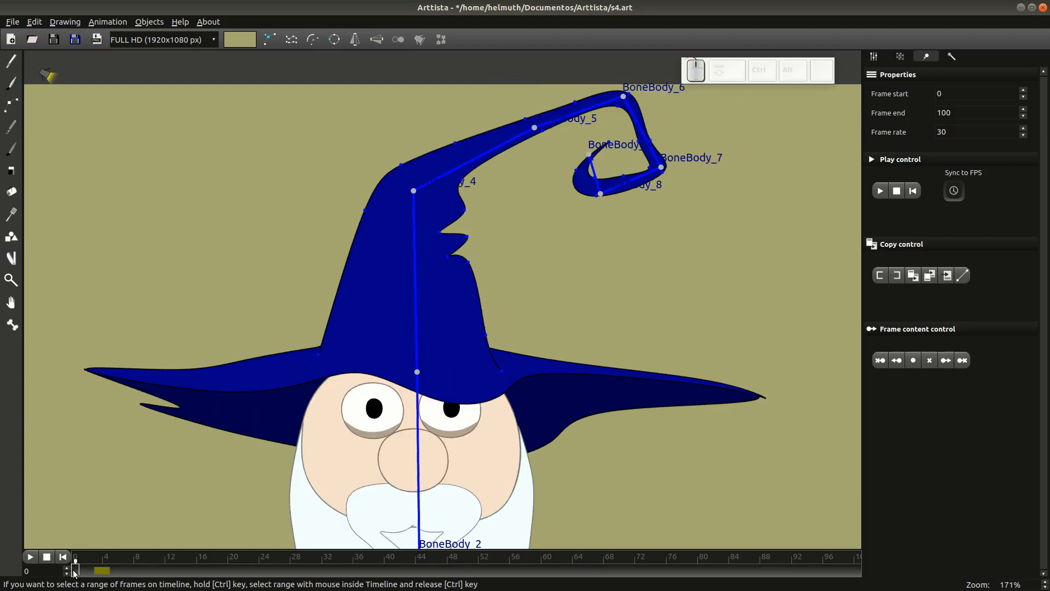
click(99, 571)
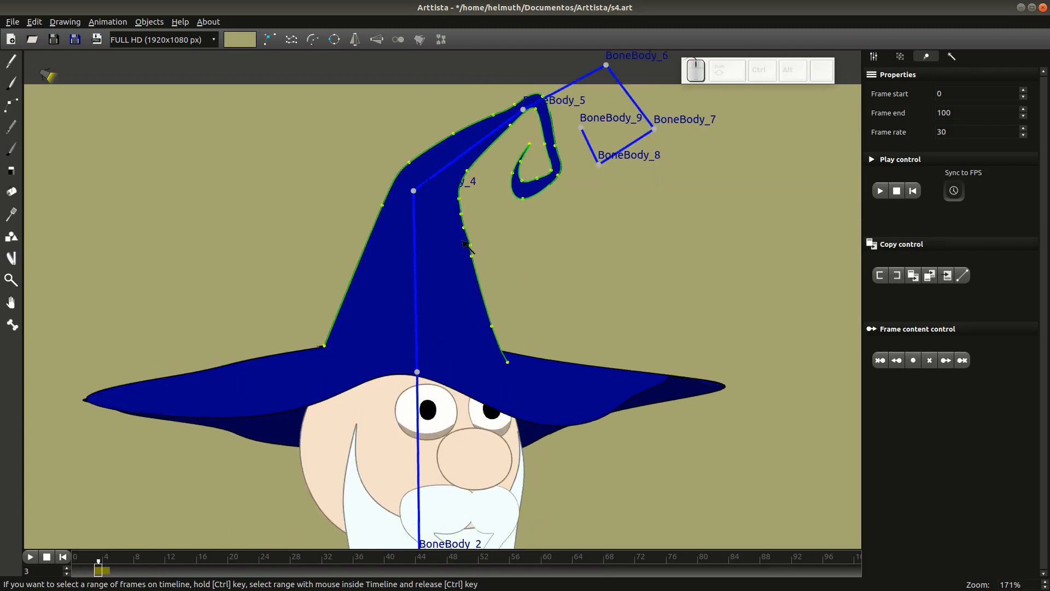
click(75, 570)
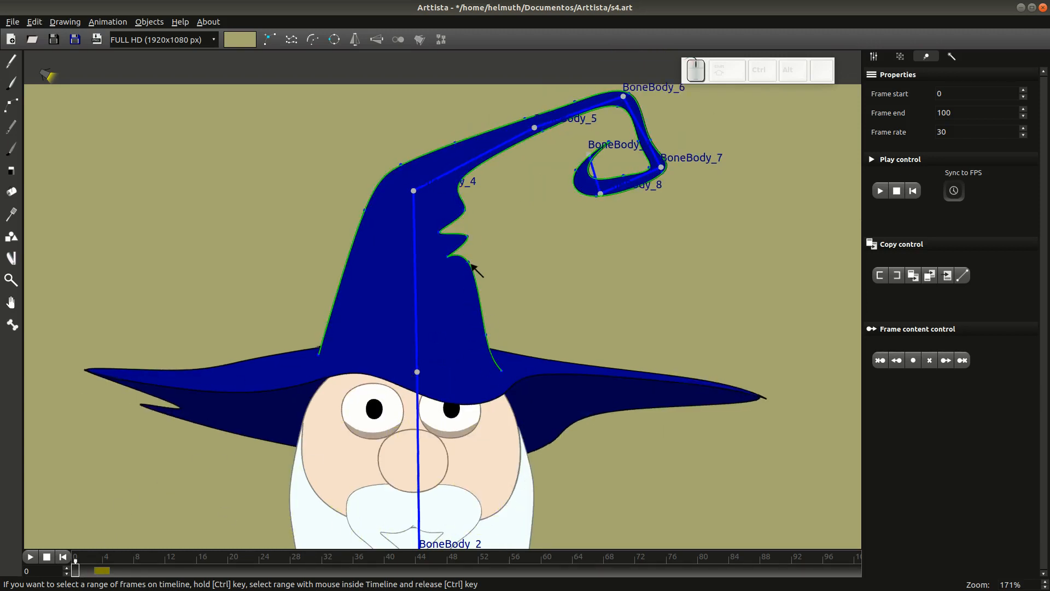
click(470, 265)
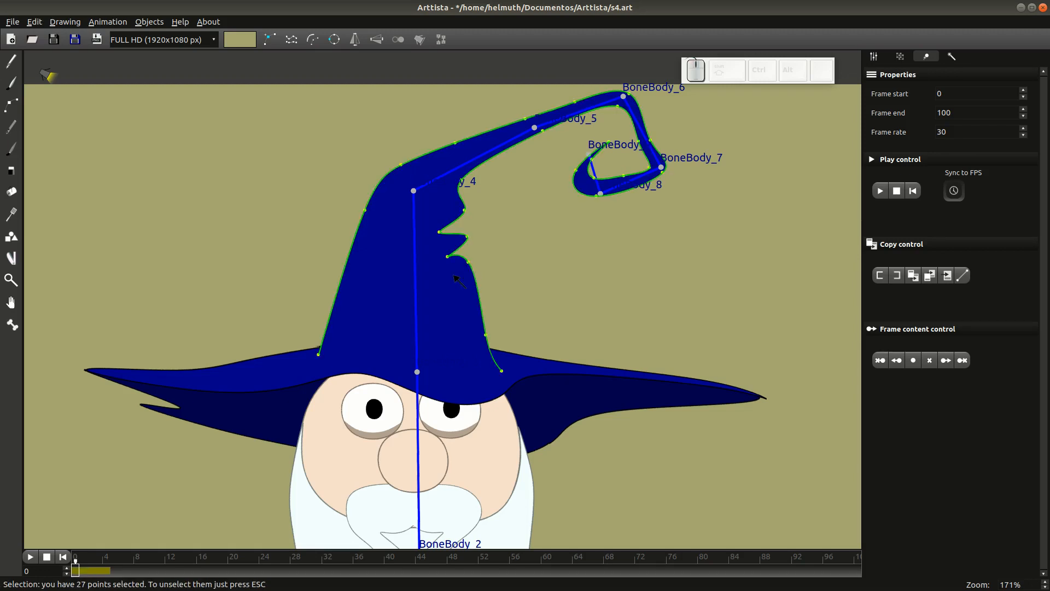
click(96, 571)
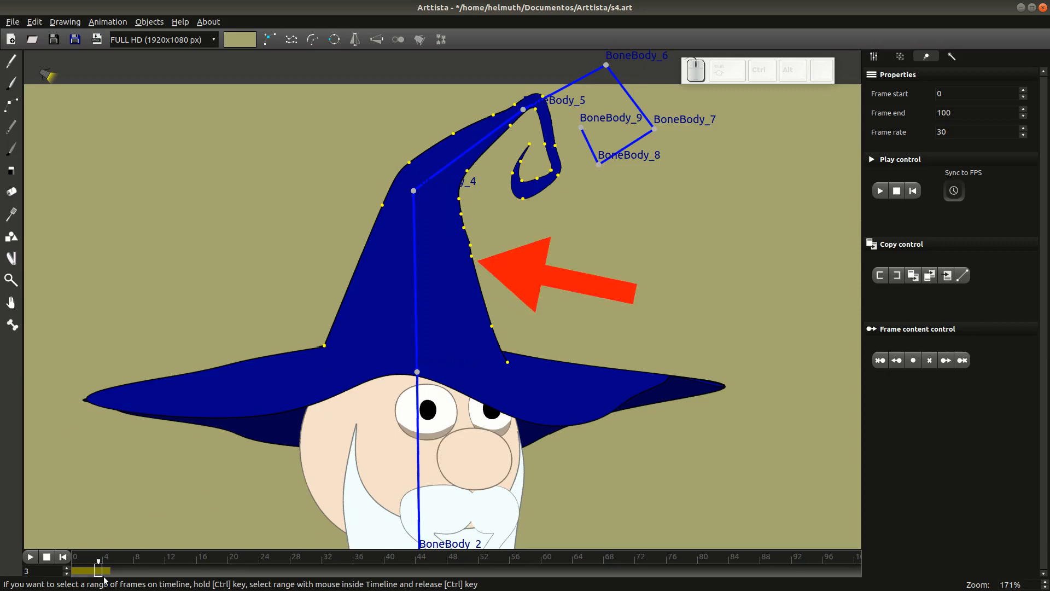
click(963, 361)
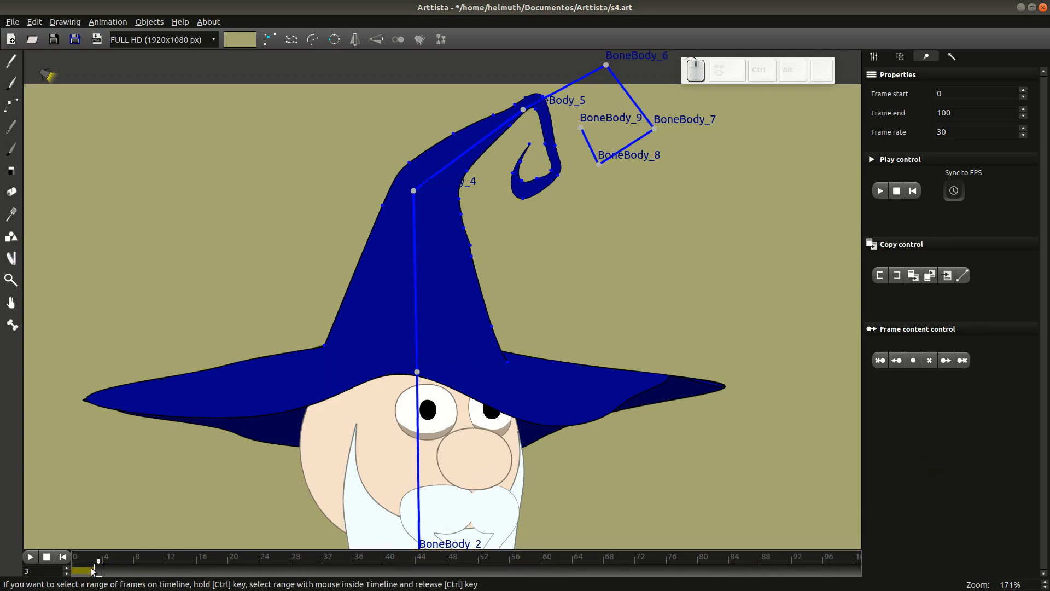
- Step through frames 0 to 4 and check where the original crown gives way to its duplicate
click(73, 571)
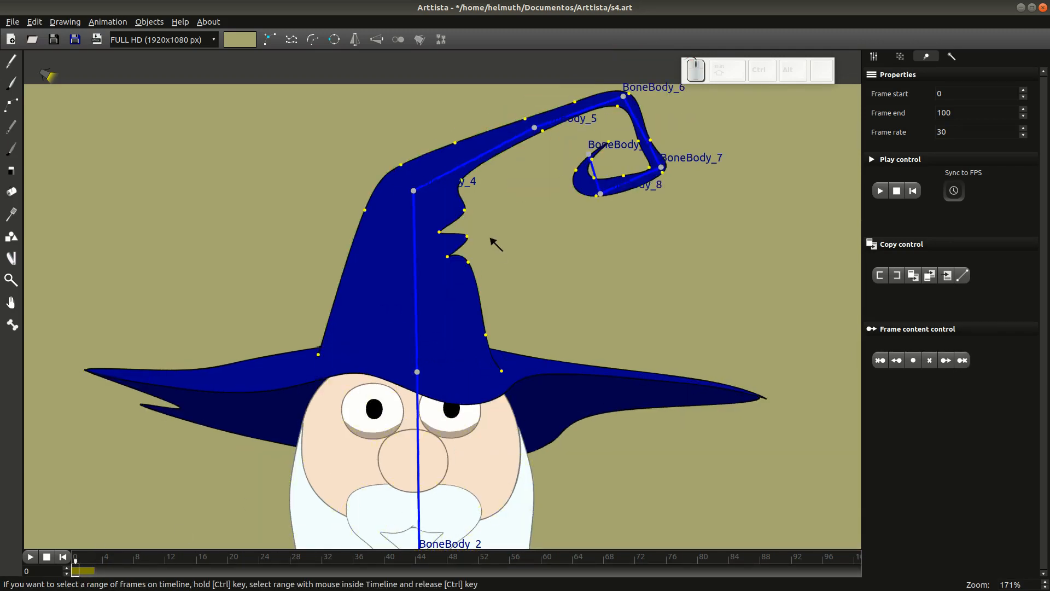
click(85, 572)
click(92, 572)
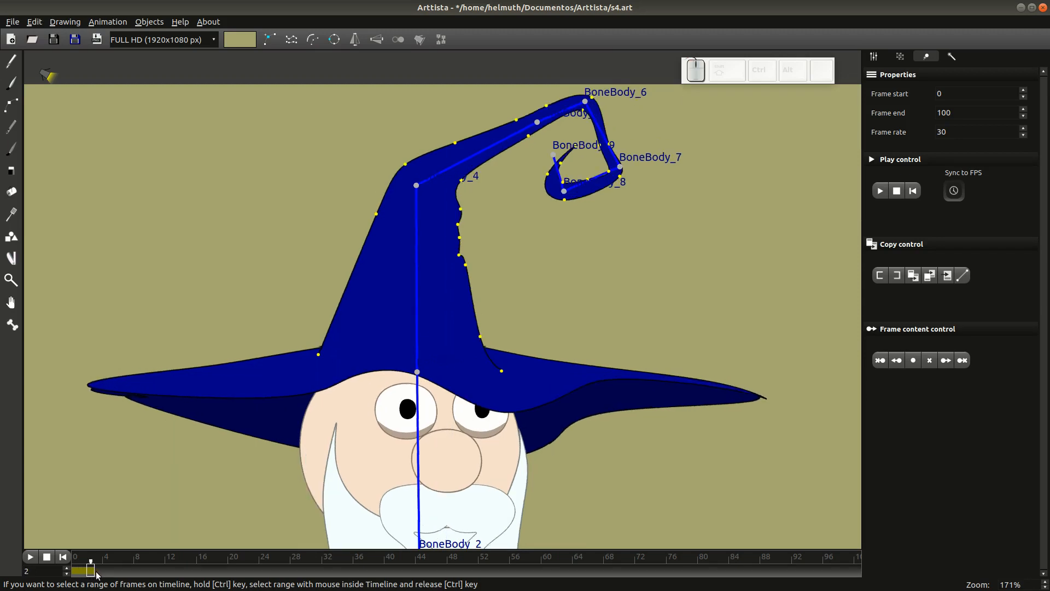
click(99, 572)
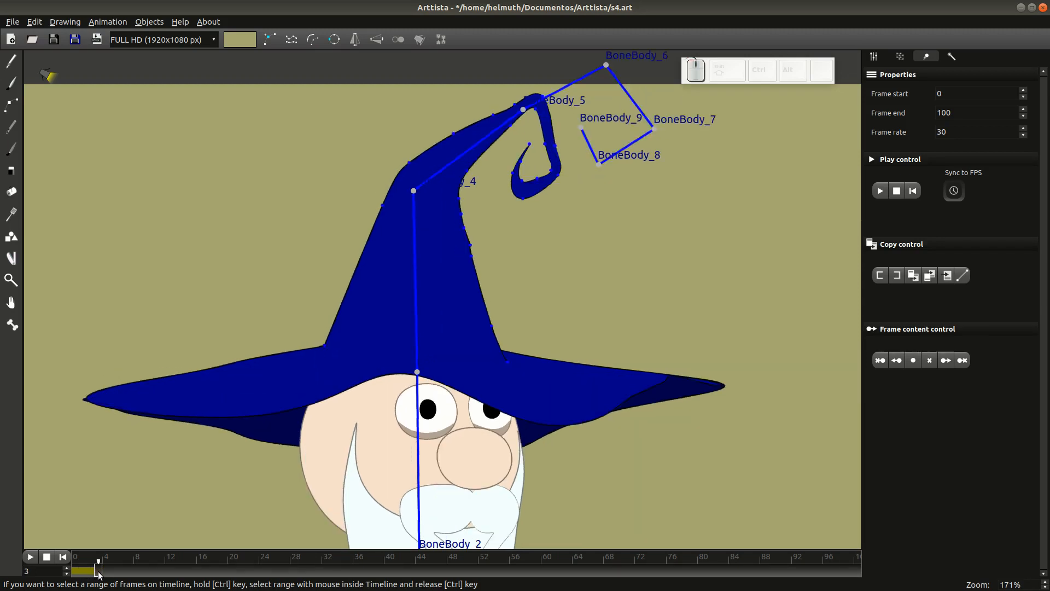
click(108, 572)
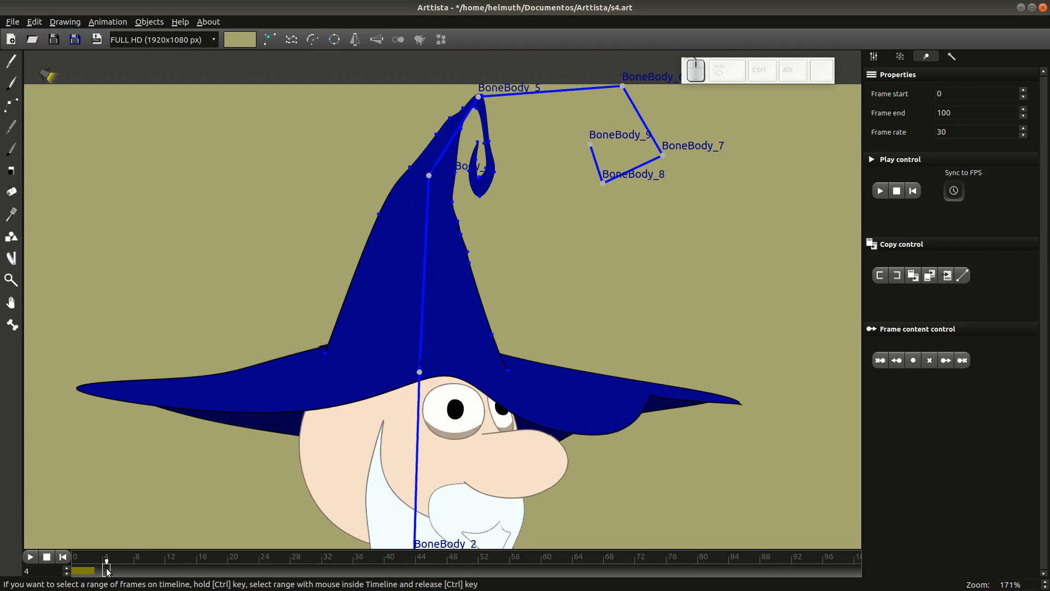
- Select the curl and upper crown points on frame 3 together with the joint at the hat's tip and bind them to BoneBody_5
click(99, 572)
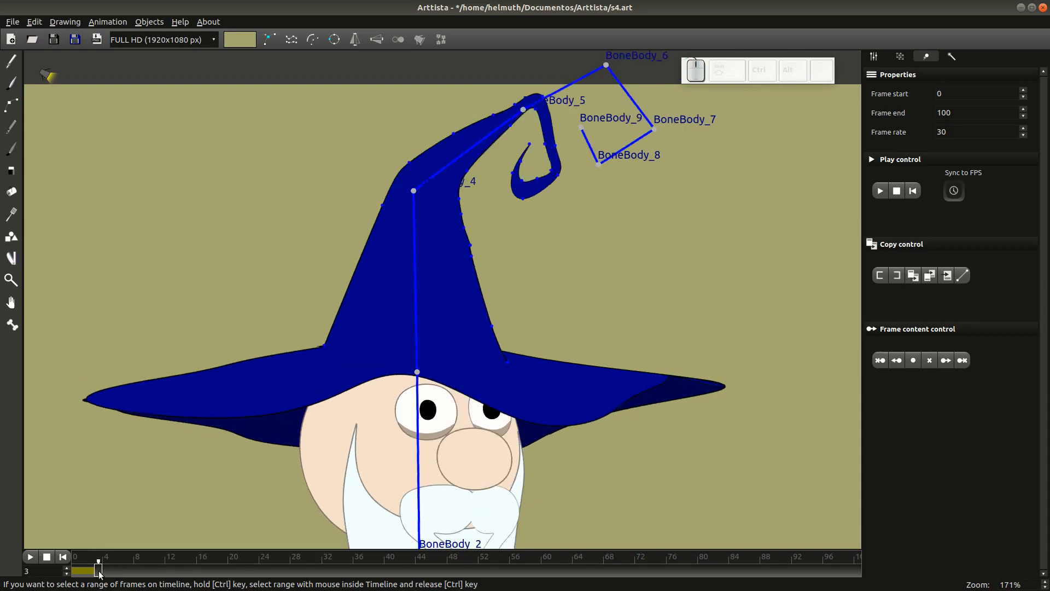
click(524, 109)
drag(524, 108, 525, 103)
key(ctrl)
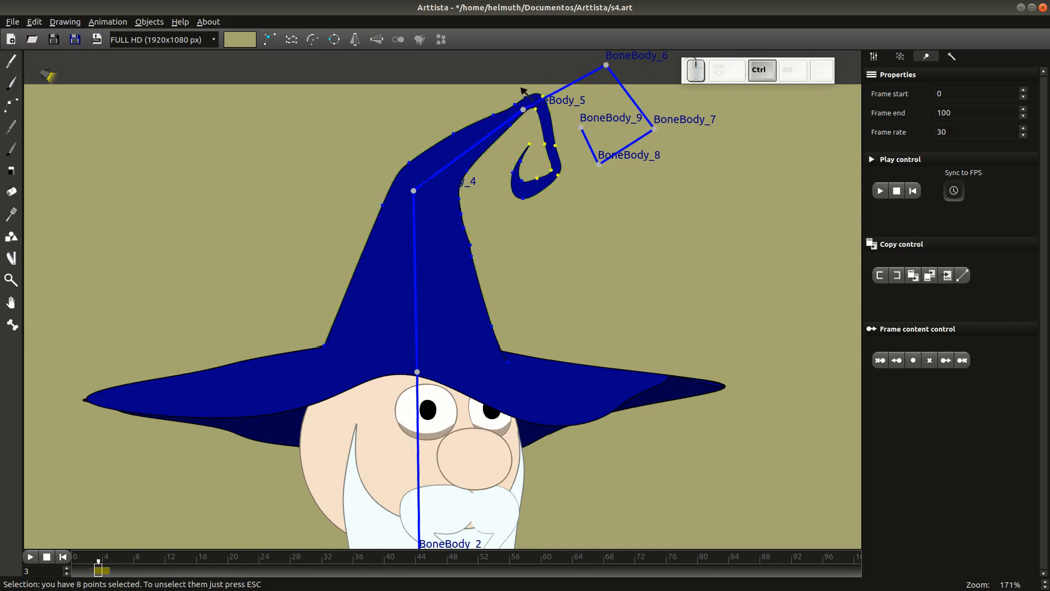
ctrl+click(526, 110)
drag(504, 90, 532, 132)
drag(441, 123, 492, 182)
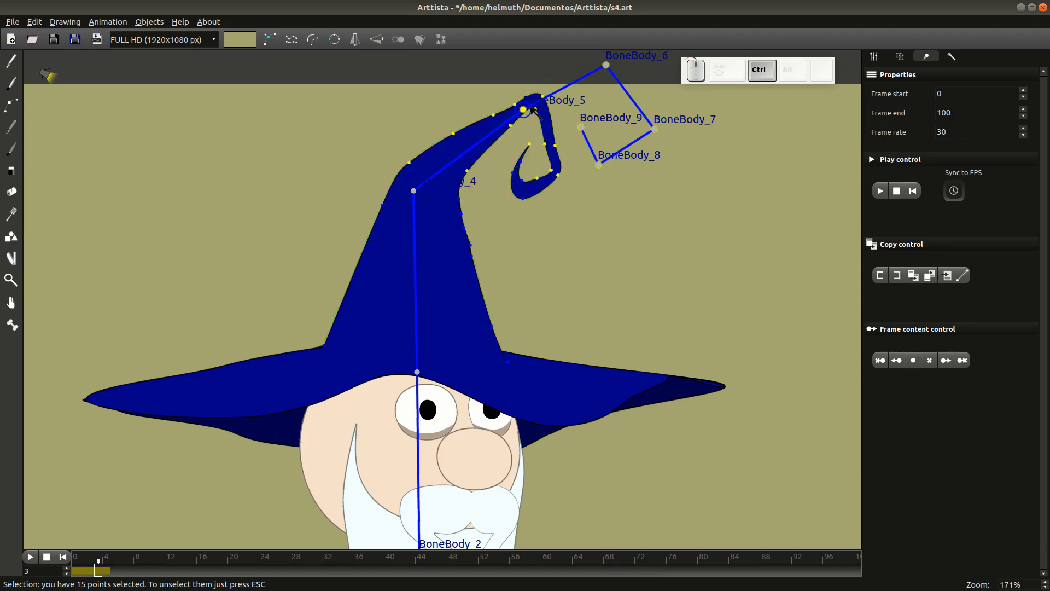
key(ctrl+b)
- Select the crown's middle points on frame 3 with the joint at its bend and bind them to BoneBody_4
drag(357, 182, 444, 239)
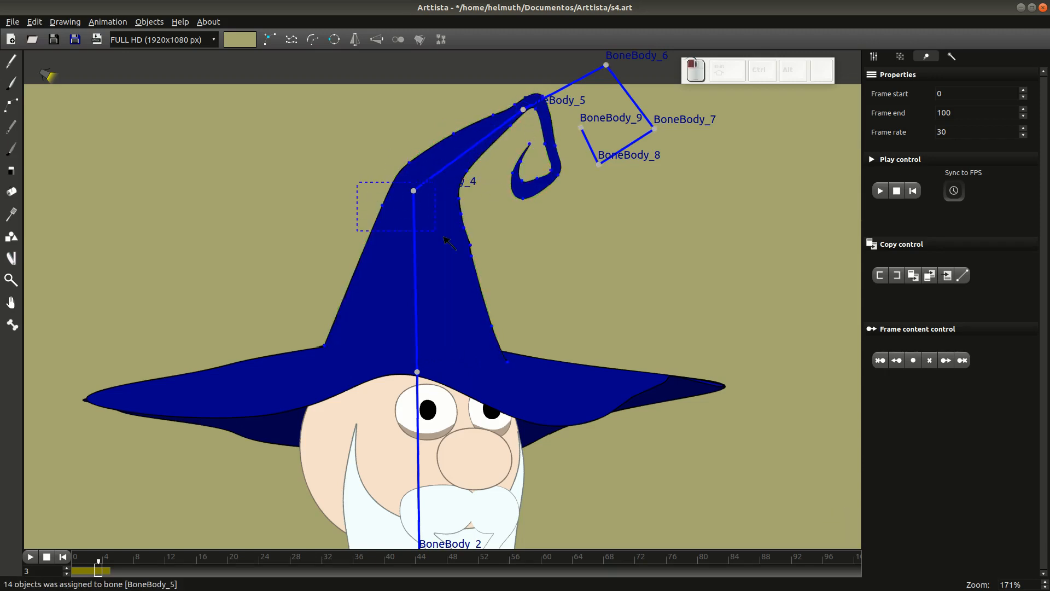
drag(508, 333, 503, 328)
ctrl+click(414, 191)
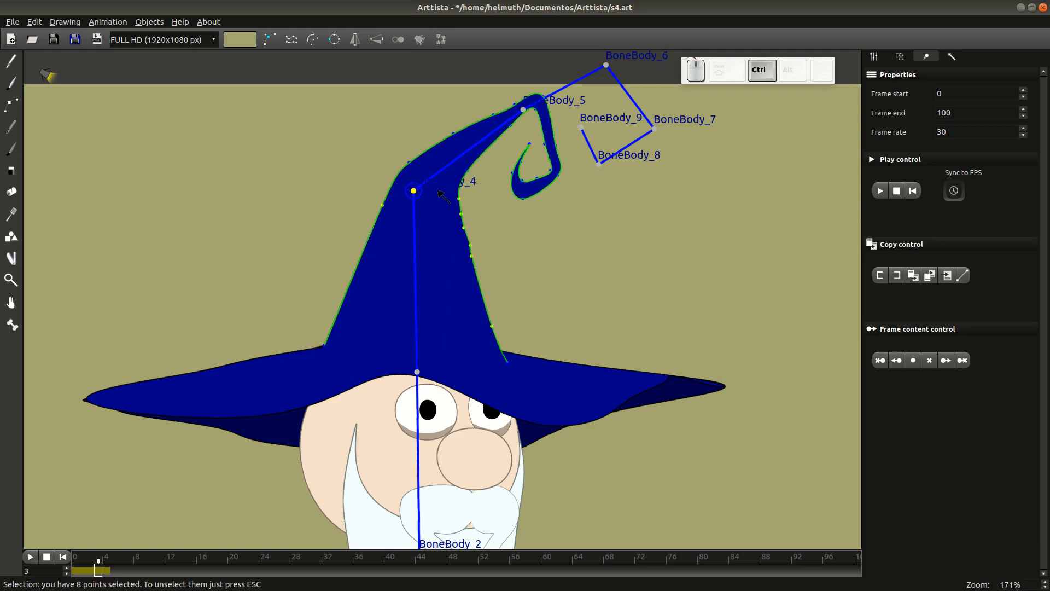
key(ctrl+b)
- Select the two crown points at the brim on frame 3 with the joint at the hat's base and bind them to BoneBody_3
drag(295, 331, 552, 389)
ctrl+click(417, 372)
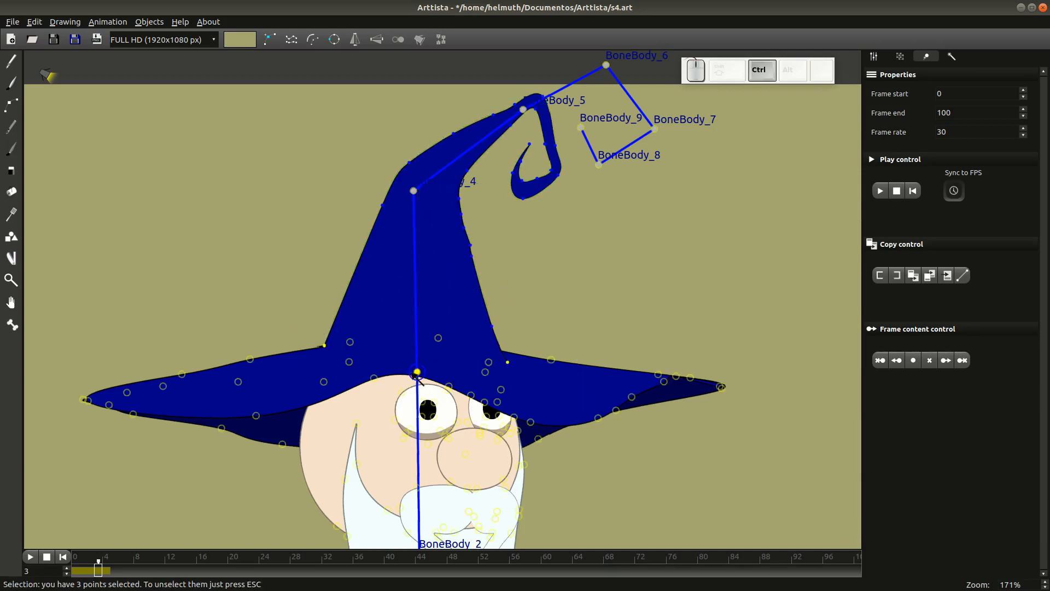
key(ctrl+b)
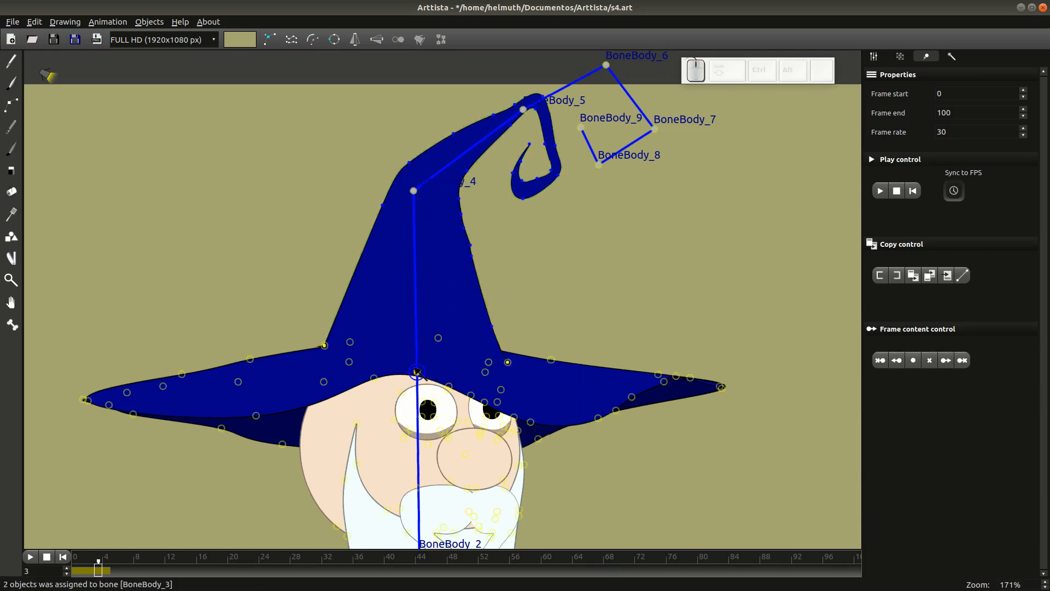
- Select the curl's points on frame 4 together with the joint at the hat's tip and bind them to BoneBody_5
click(106, 570)
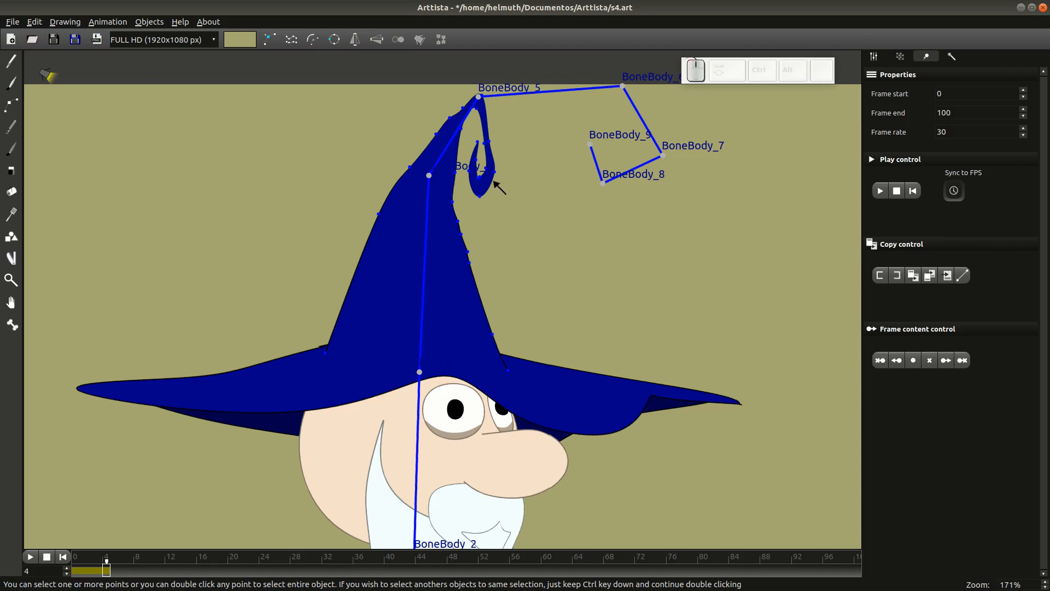
click(100, 571)
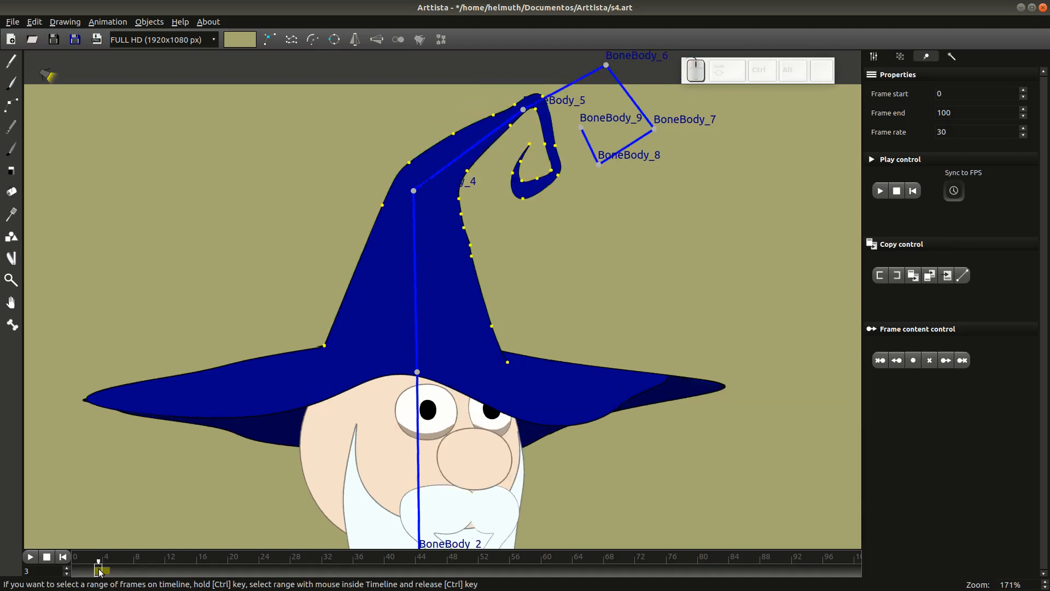
click(108, 570)
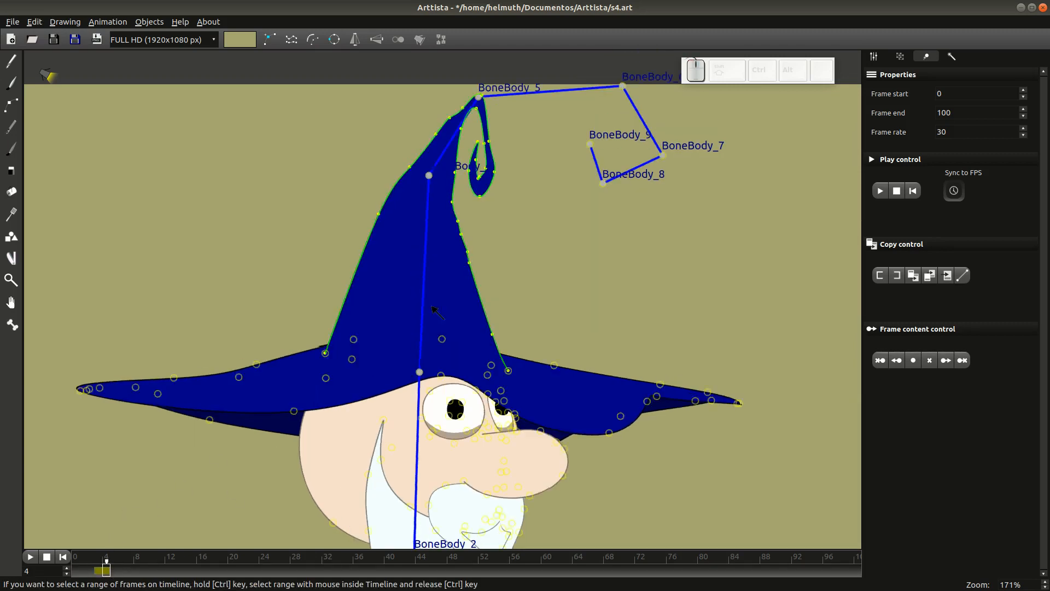
drag(482, 93, 481, 100)
drag(527, 227, 467, 136)
ctrl+click(486, 103)
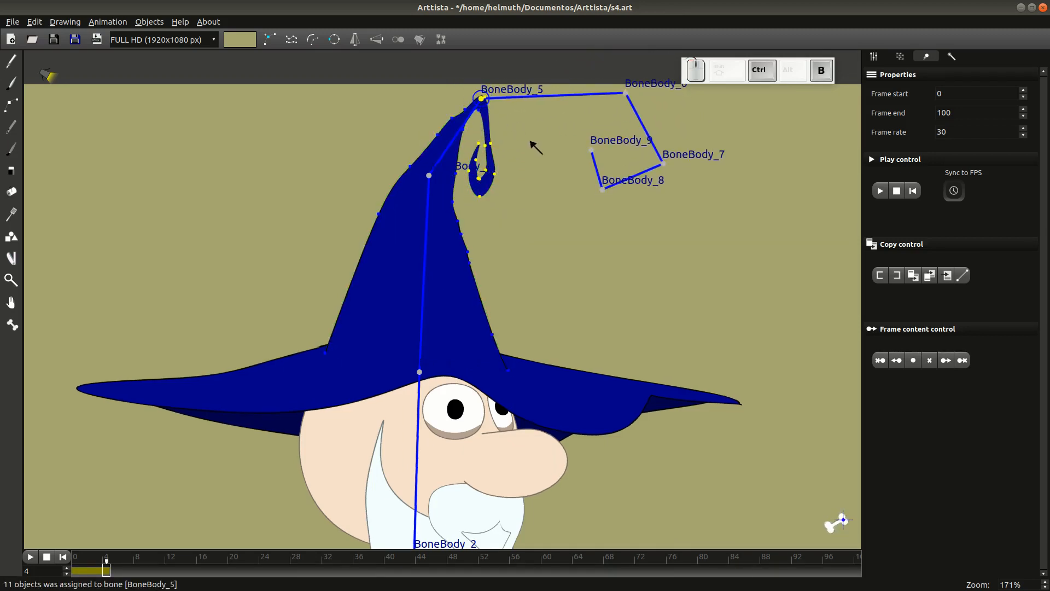
- Move the hat tip's joint on frame 4, and on frame 3 reposition the curl's joints from BoneBody_6 to BoneBody_9
drag(483, 100, 525, 119)
click(99, 571)
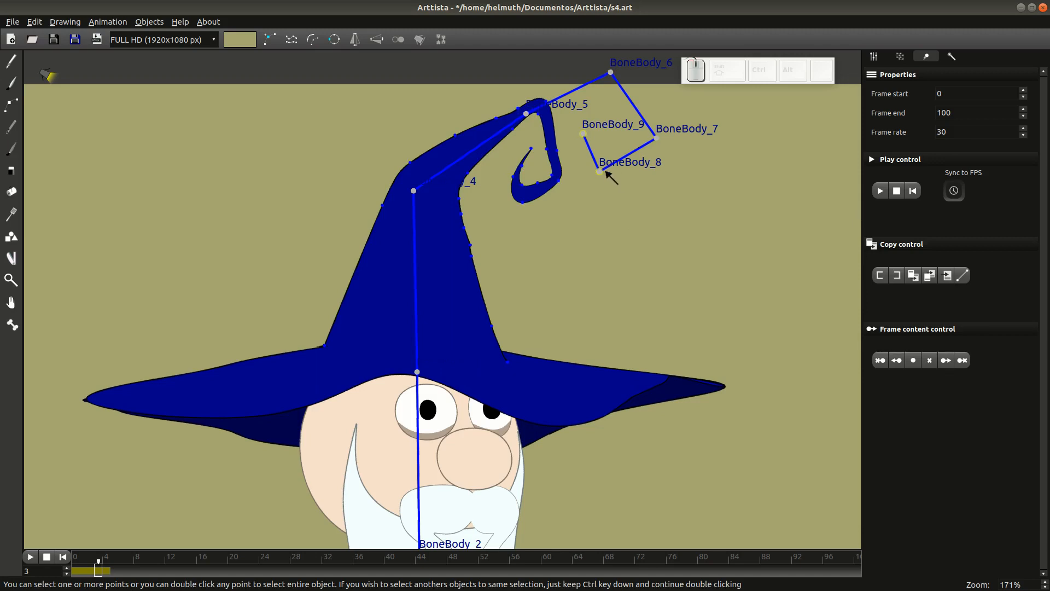
drag(600, 172, 581, 186)
drag(656, 138, 661, 134)
drag(610, 71, 615, 82)
drag(519, 112, 517, 112)
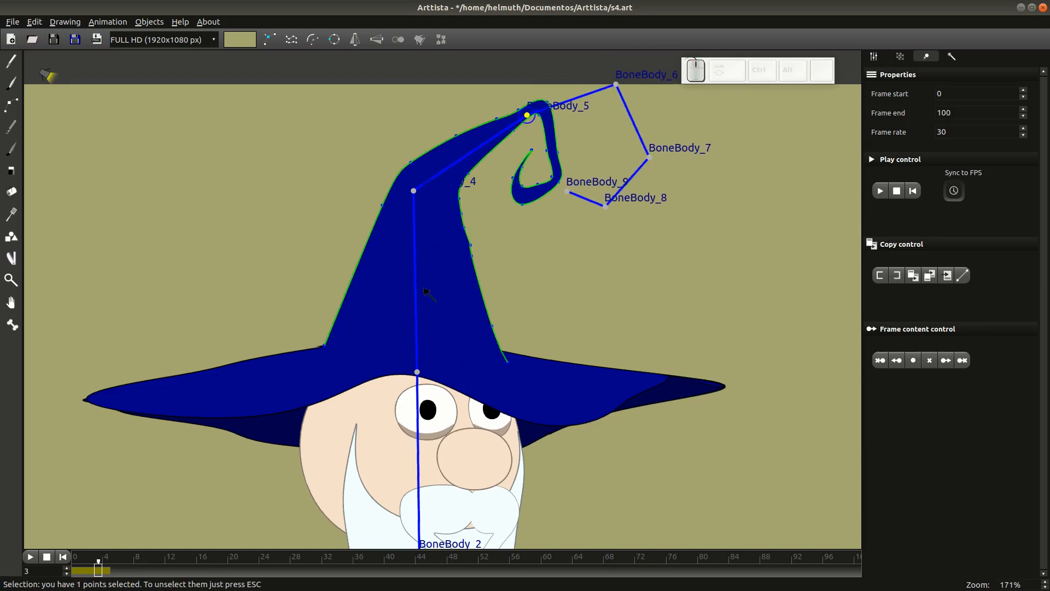
- Switch to frame 2 and reposition the joint at the end of the hat's curl
click(106, 574)
click(94, 574)
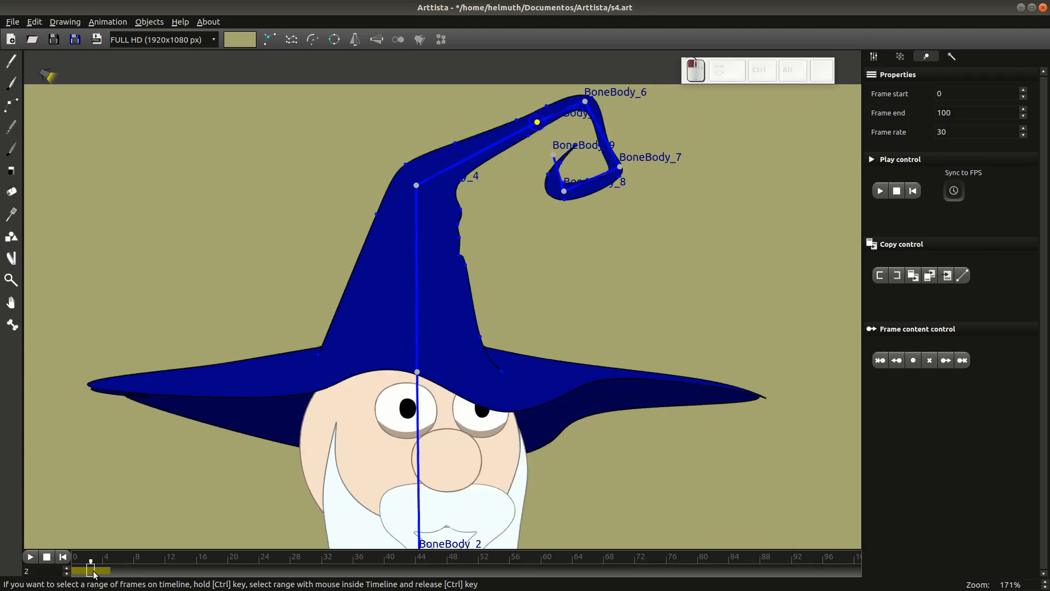
mouse_move(552, 156)
mouse_down()
mouse_move(535, 167)
mouse_move(557, 163)
mouse_up()
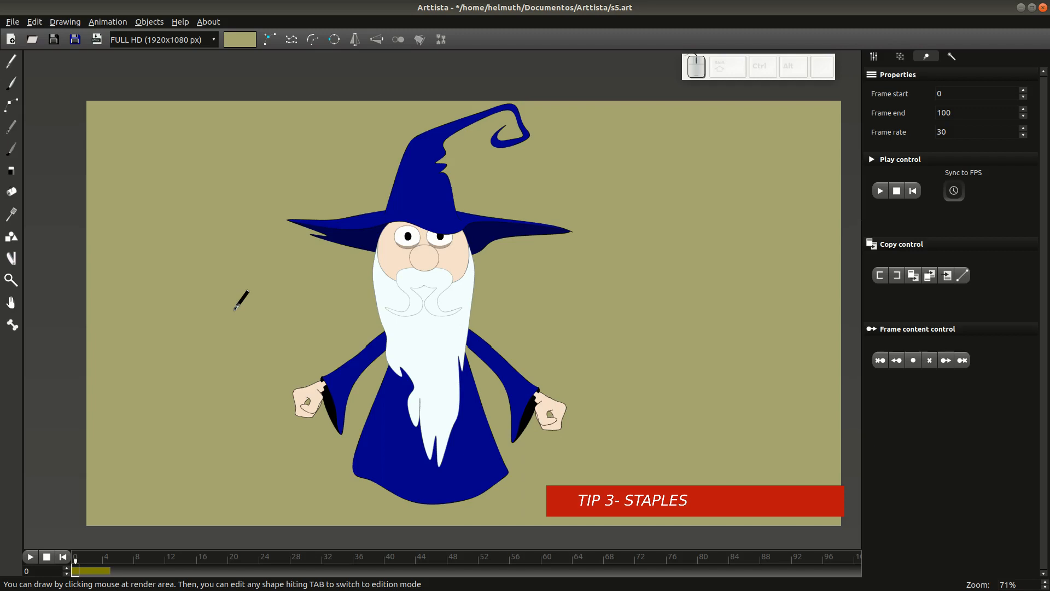
- Place a staple on the empty background beside the wizard in s5.art and enter point editing
scroll(418, 308, up, 2)
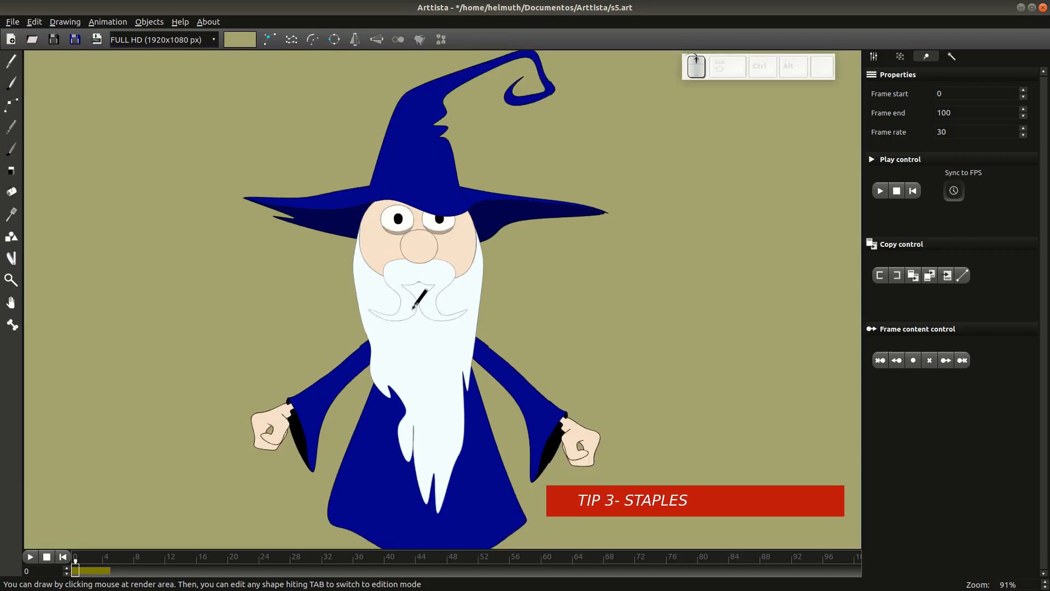
scroll(413, 310, down, 2)
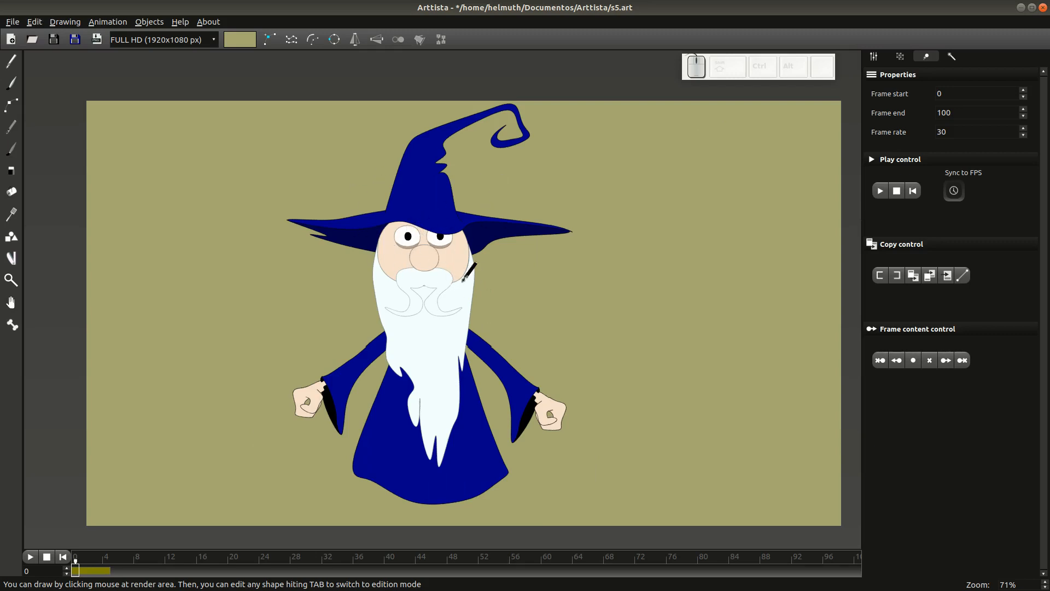
key(Tab)
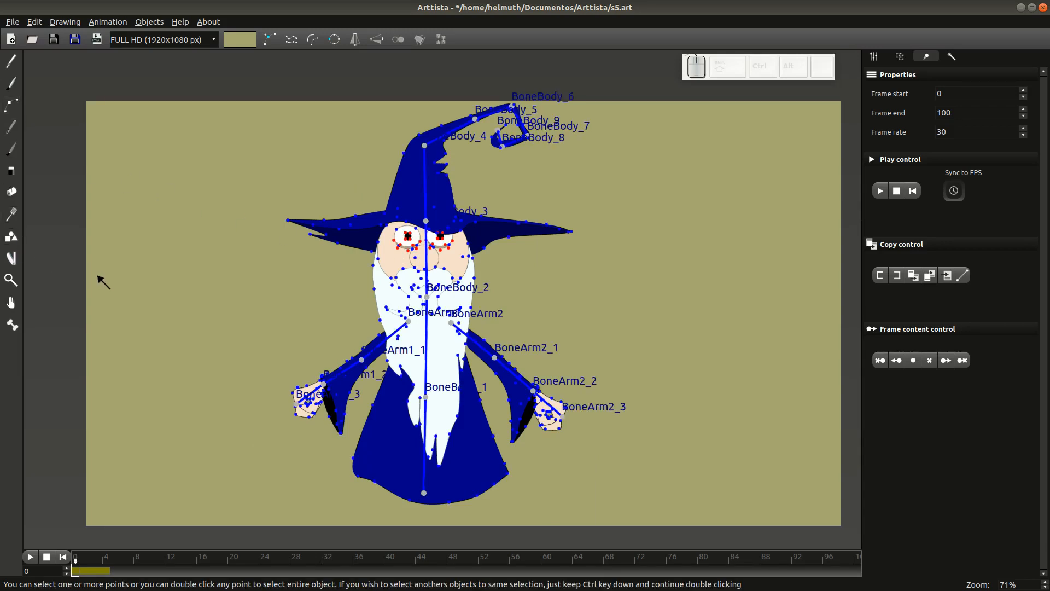
drag(73, 274, 99, 288)
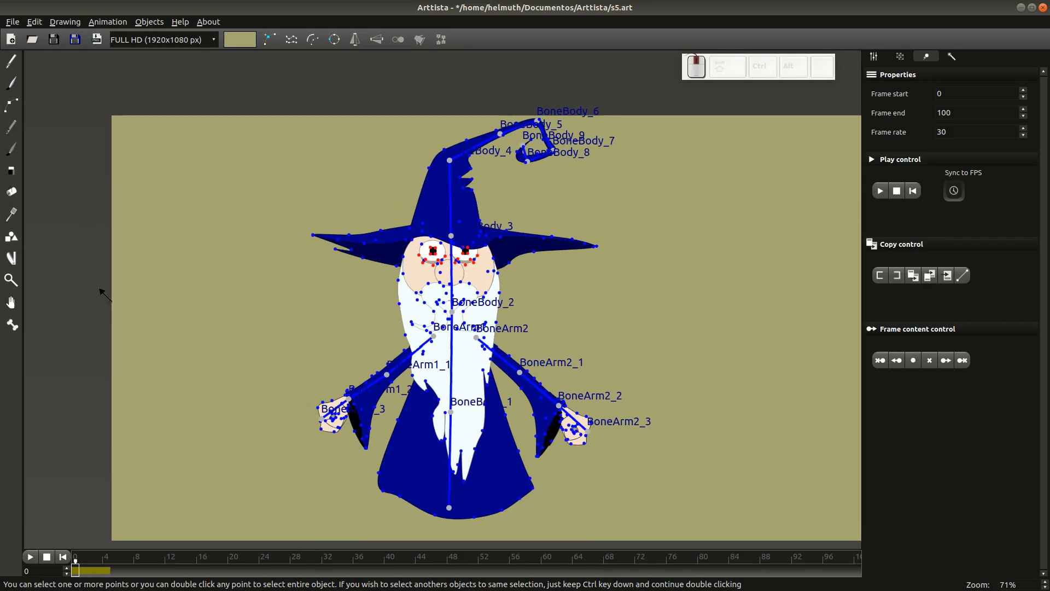
click(11, 259)
click(218, 304)
key(Tab)
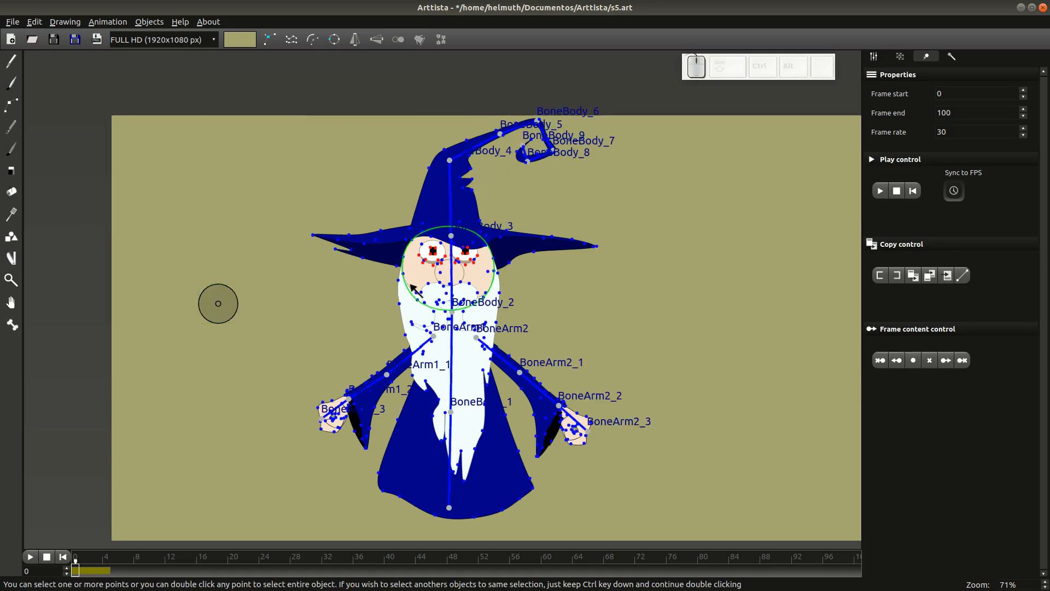
- Select the staple with both eyes, the face, nose, beard and one moustache half, and group them as Face
scroll(227, 310, up, 5)
drag(113, 288, 194, 306)
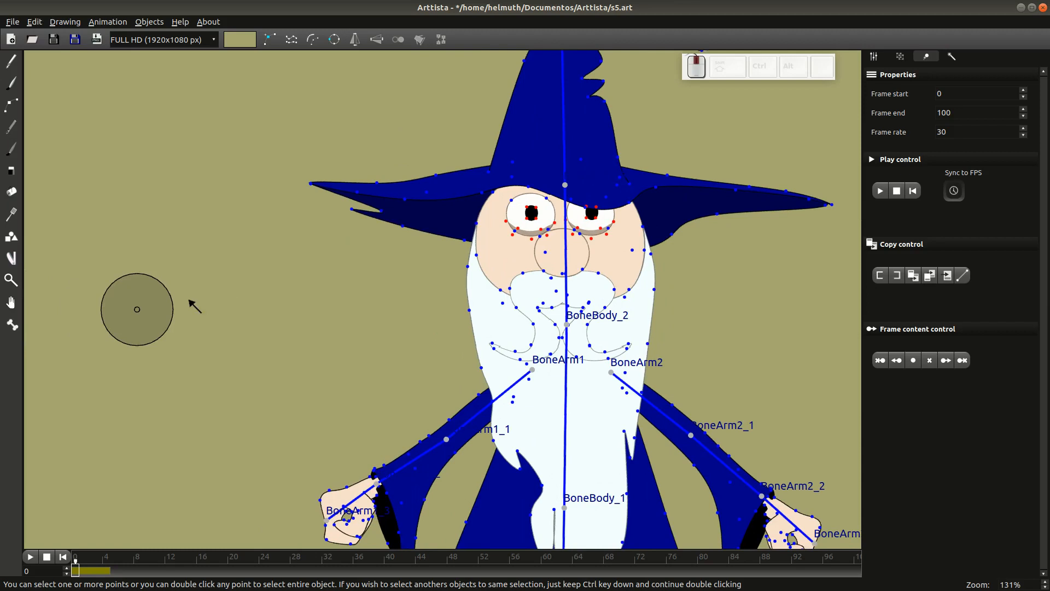
click(137, 309)
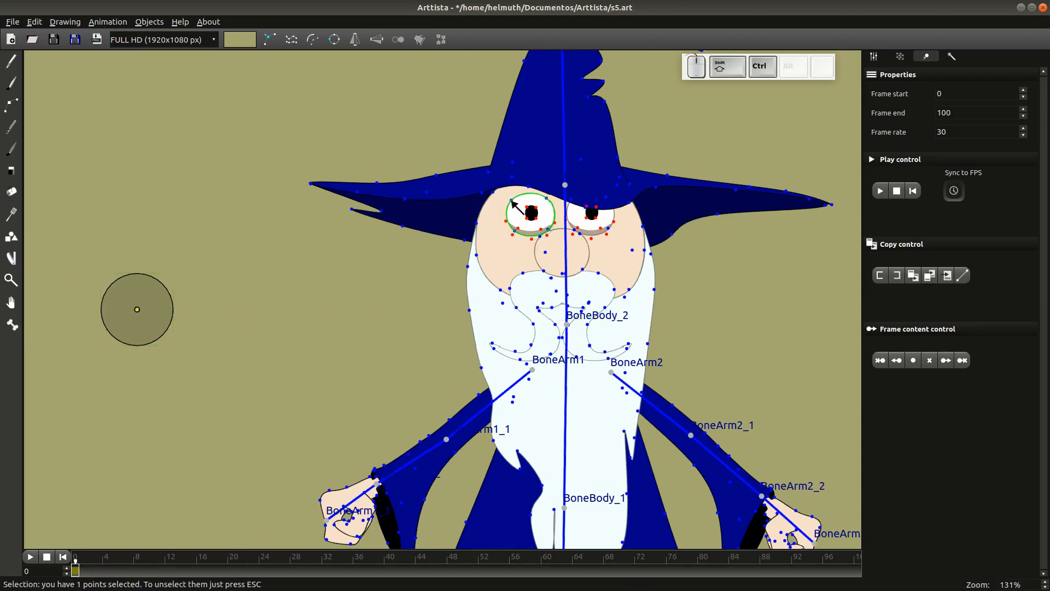
ctrl+click(536, 229)
ctrl+shift+click(580, 224)
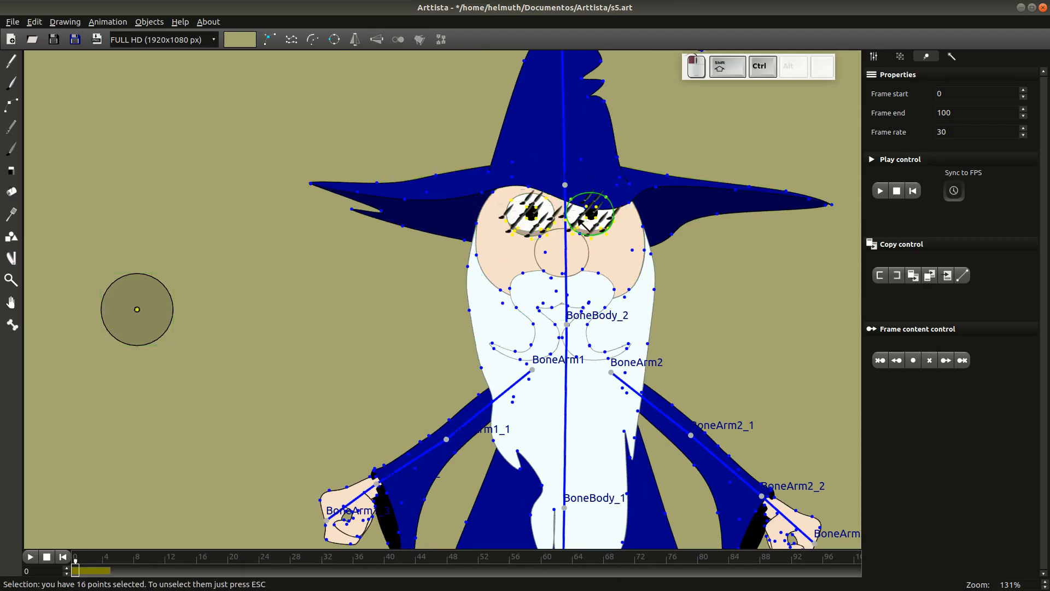
ctrl+shift+click(588, 264)
ctrl+shift+click(604, 274)
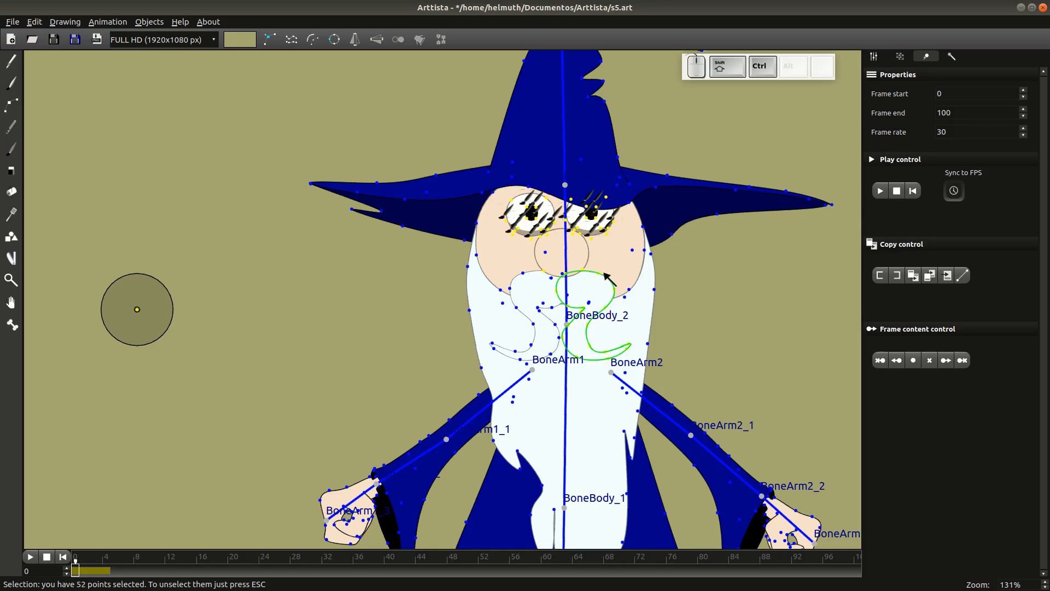
ctrl+shift+click(654, 289)
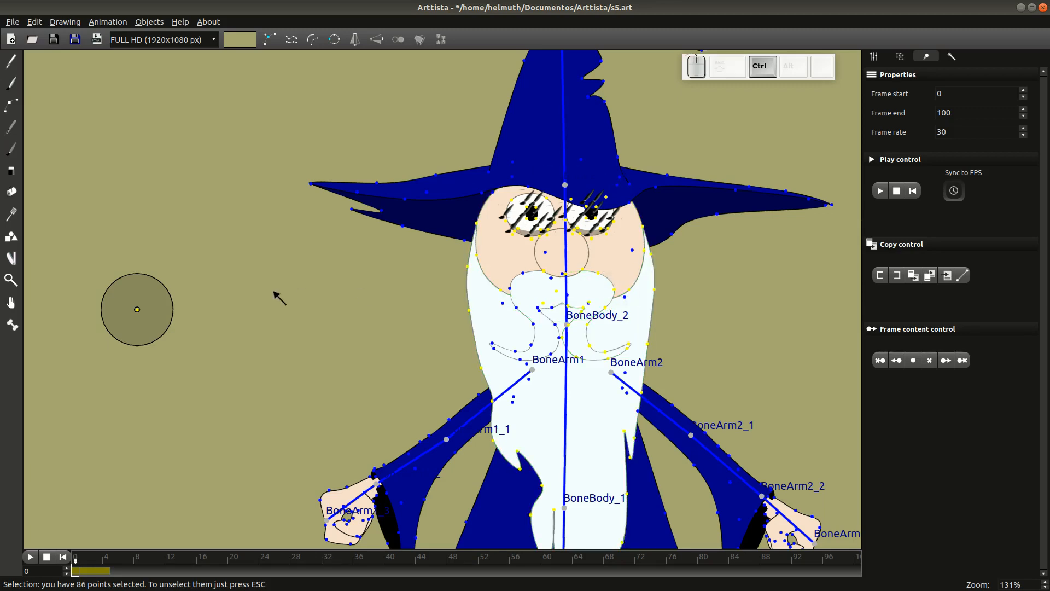
key(ctrl+g)
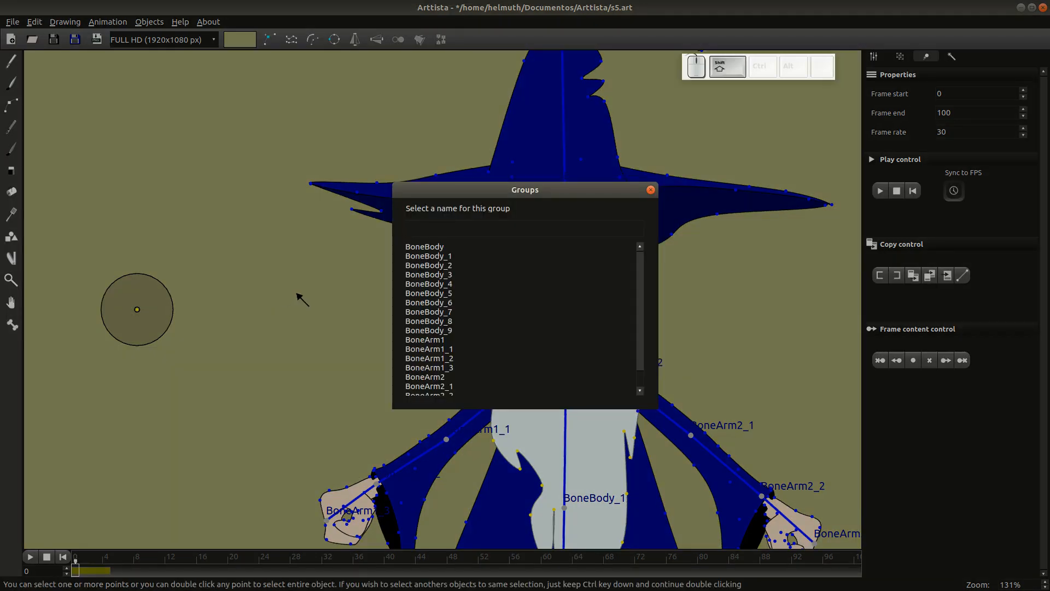
text(Face)
key(Return)
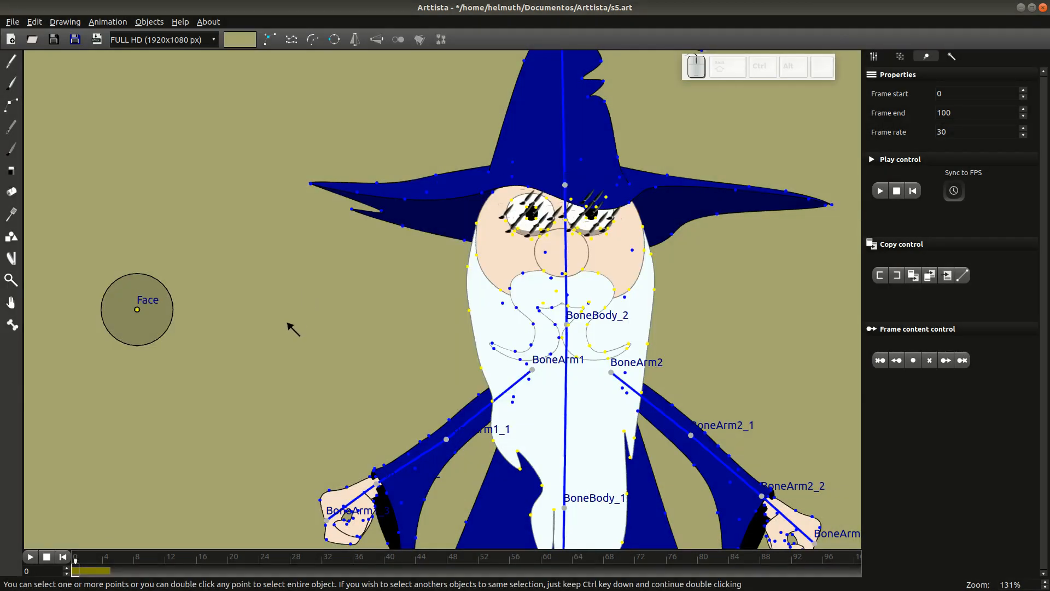
- Try moving the face with its staple and undo the move
click(162, 320)
drag(162, 320, 176, 317)
key(ctrl+z)
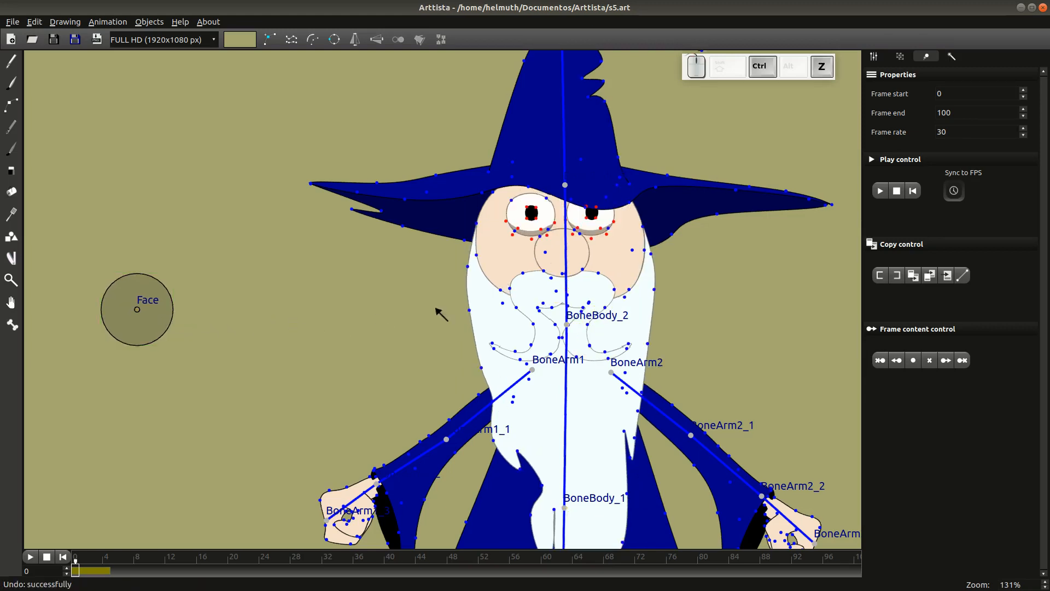
- Add the remaining moustache half to the existing Face group and move the whole face slightly with its staple
click(527, 277)
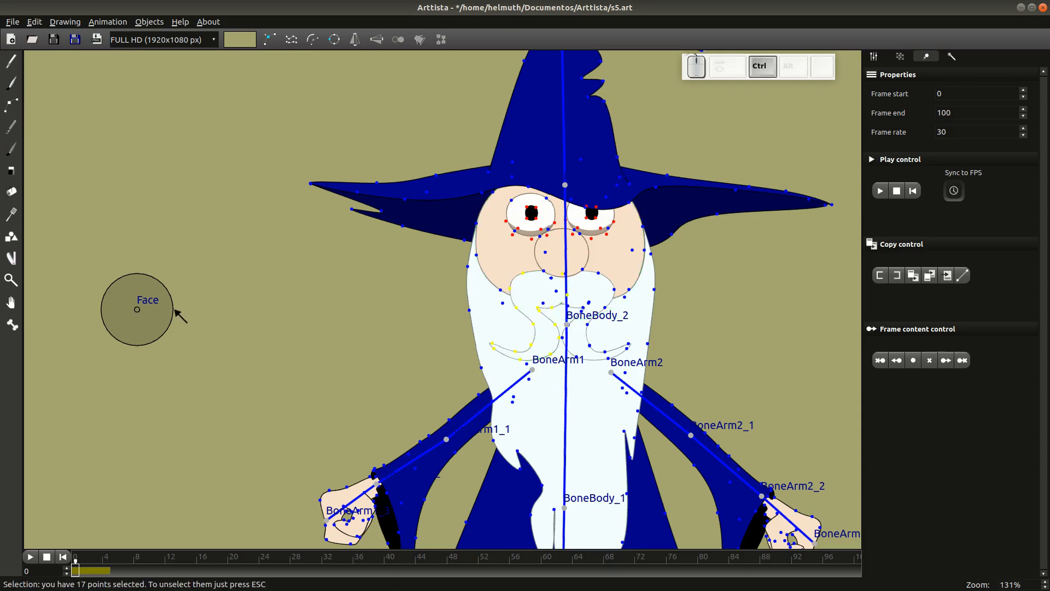
key(ctrl+g)
scroll(440, 328, down, 3)
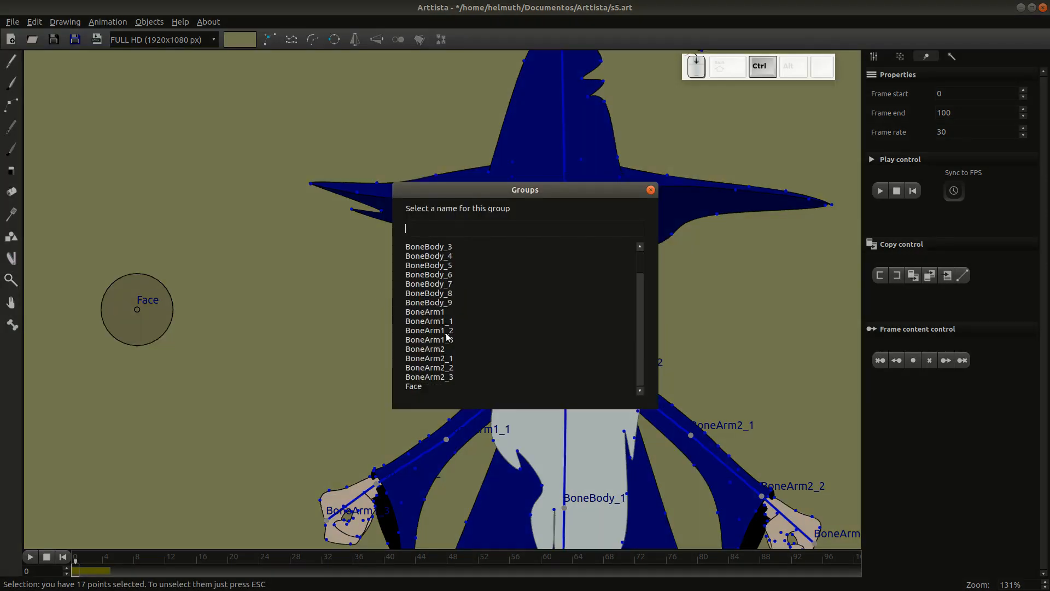
click(424, 386)
double_click(423, 385)
key(Escape)
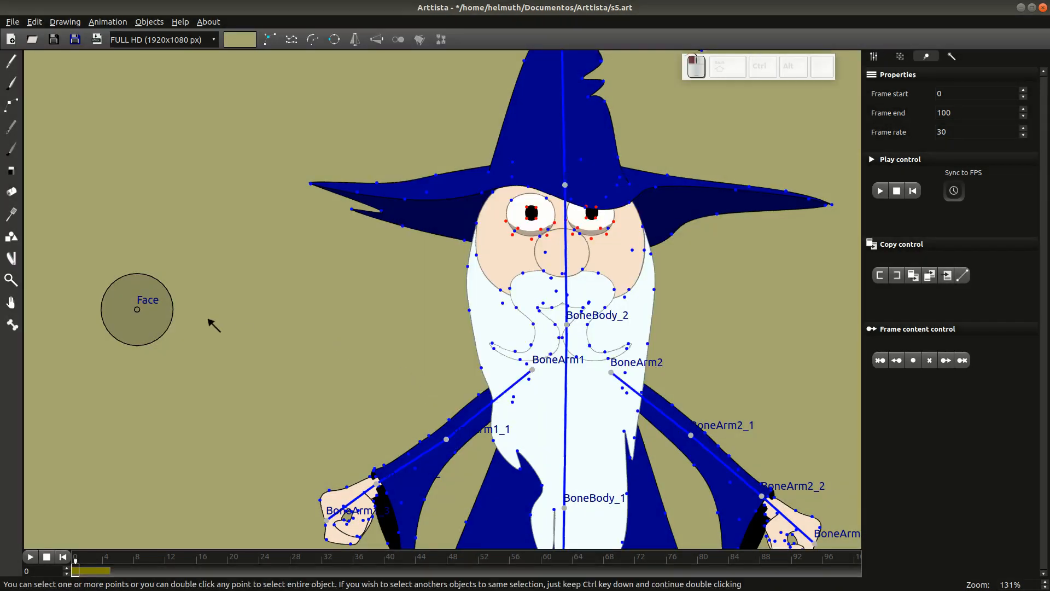
mouse_move(163, 309)
mouse_down()
mouse_move(179, 309)
mouse_move(133, 311)
mouse_move(164, 316)
mouse_move(147, 297)
mouse_move(152, 312)
mouse_move(159, 291)
mouse_move(143, 307)
mouse_move(160, 312)
mouse_up()
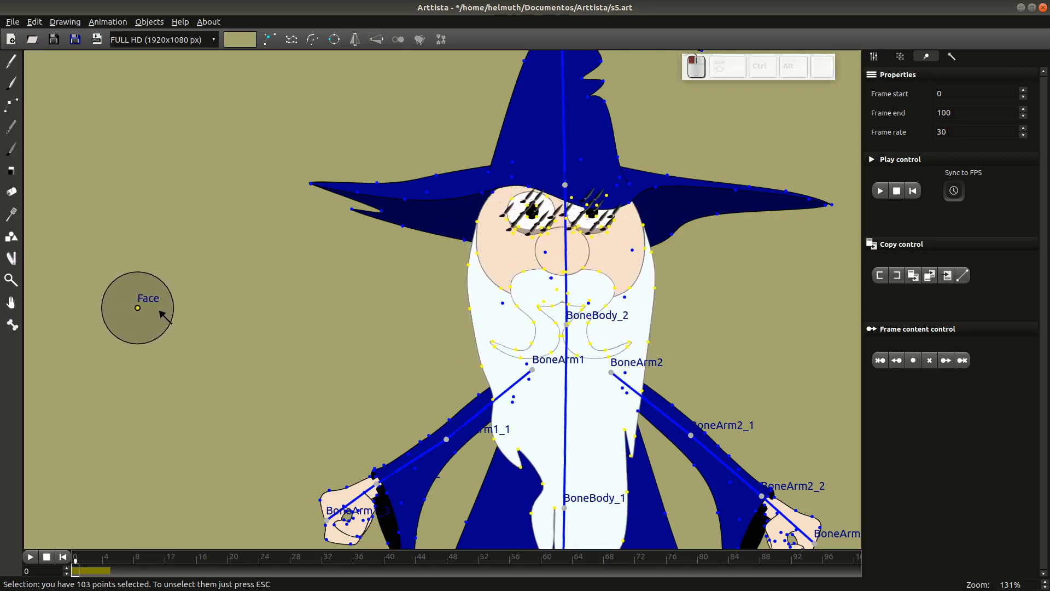
click(280, 355)
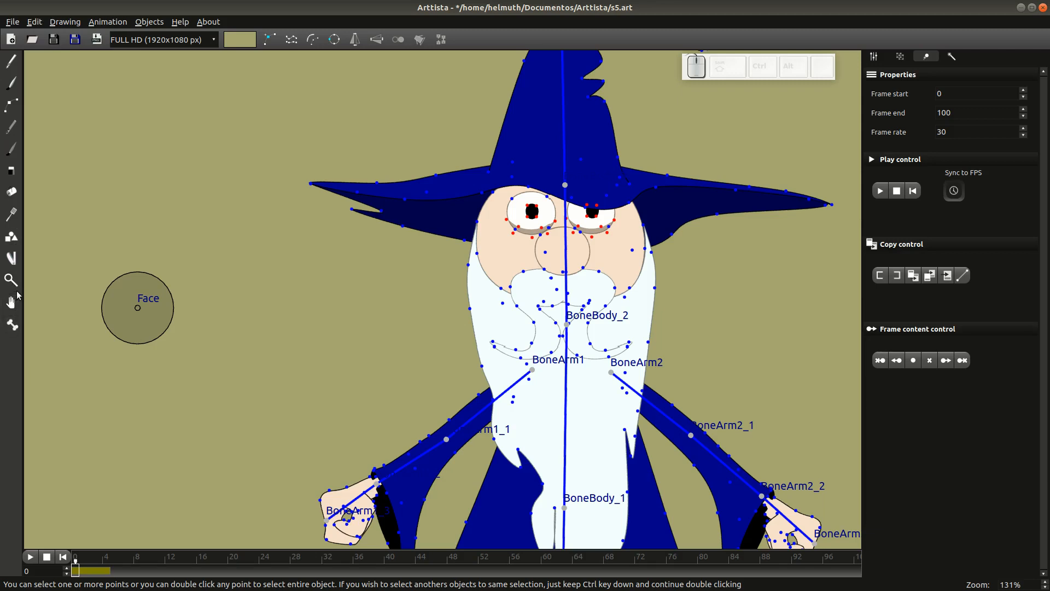
- Place a second staple just above the Face staple and return to point editing
click(14, 262)
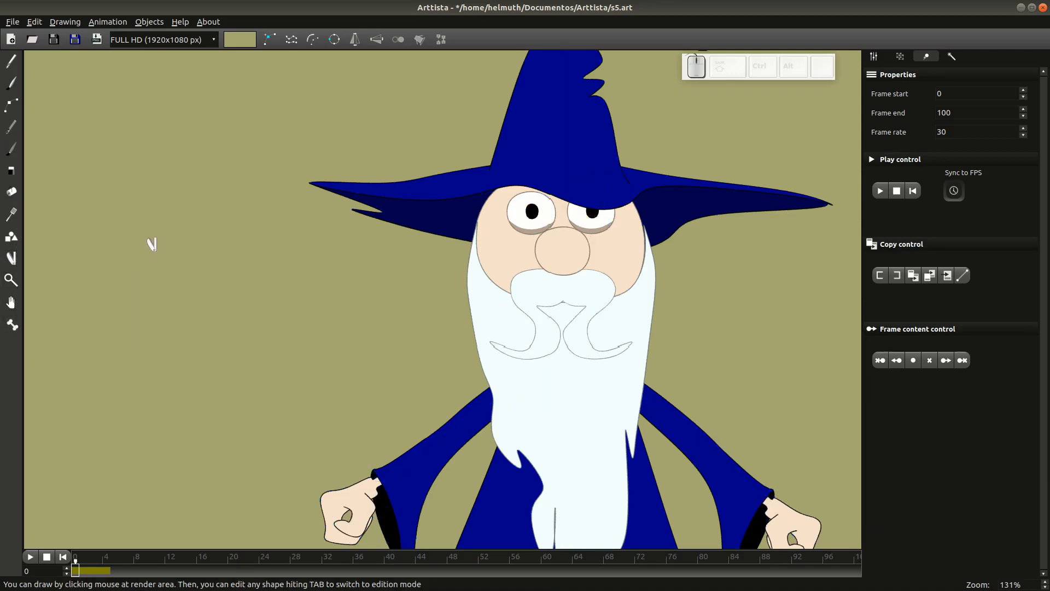
key(Tab)
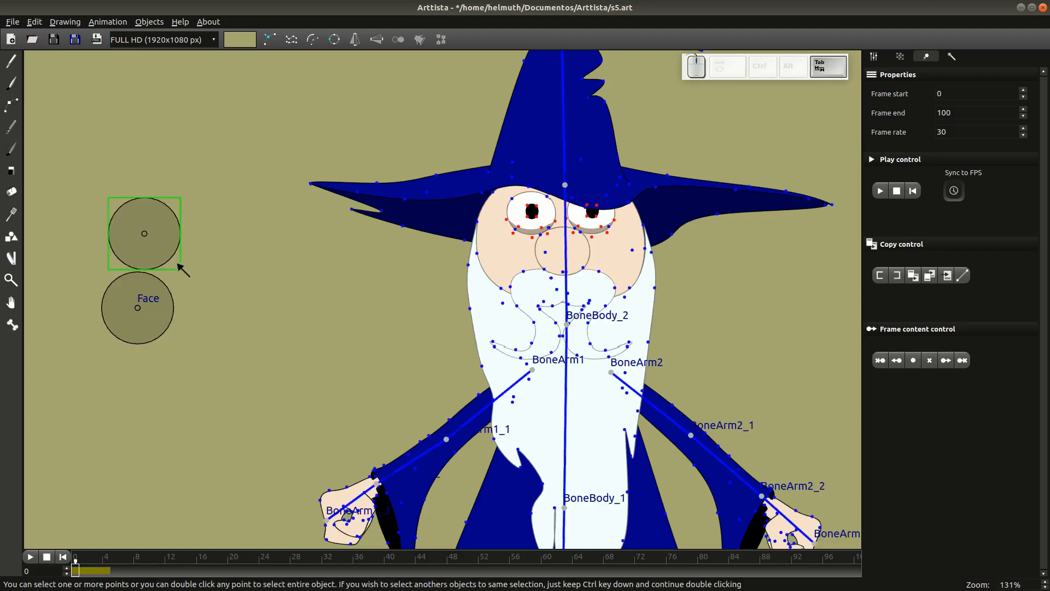
click(152, 225)
ctrl+shift+click(529, 208)
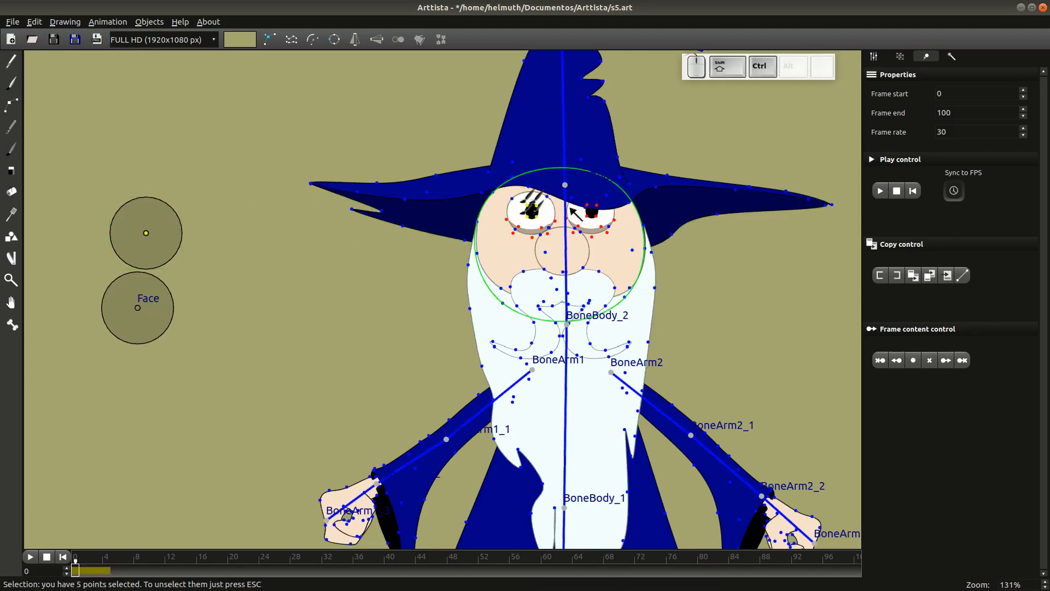
ctrl+shift+click(545, 226)
click(324, 144)
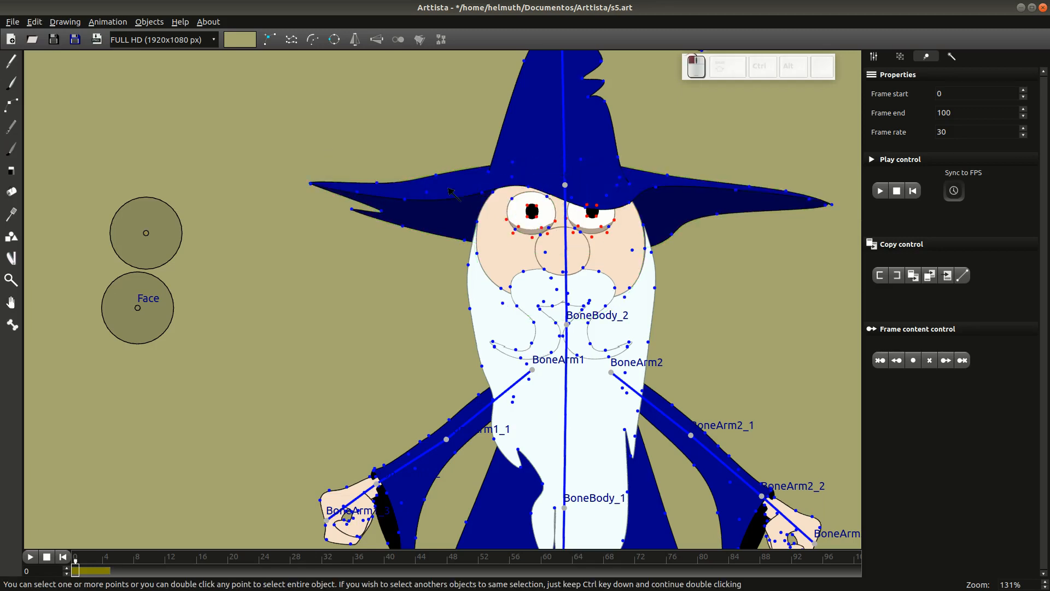
ctrl+double_click(532, 210)
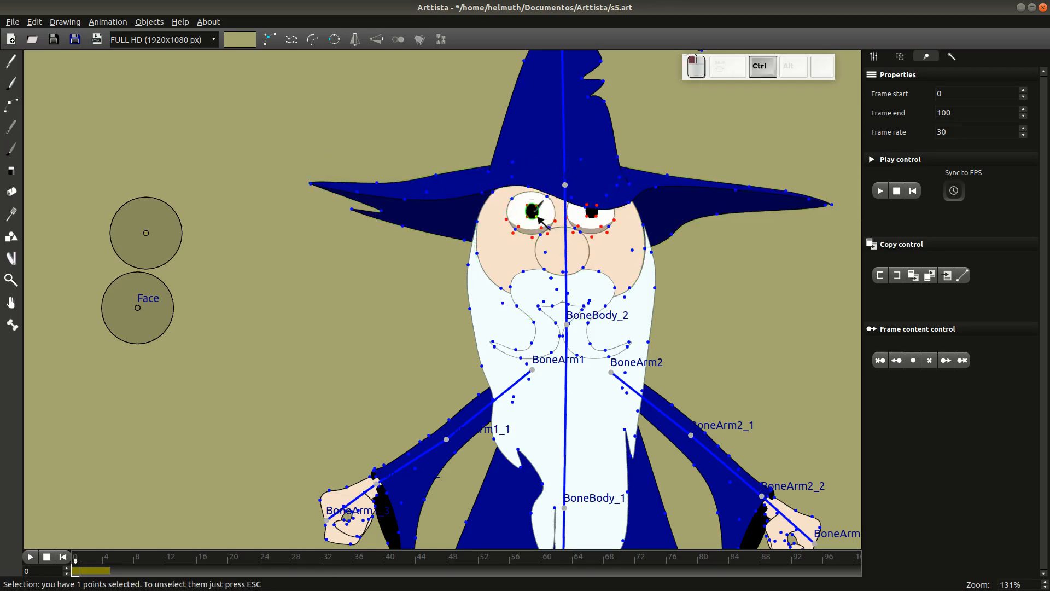
ctrl+double_click(595, 217)
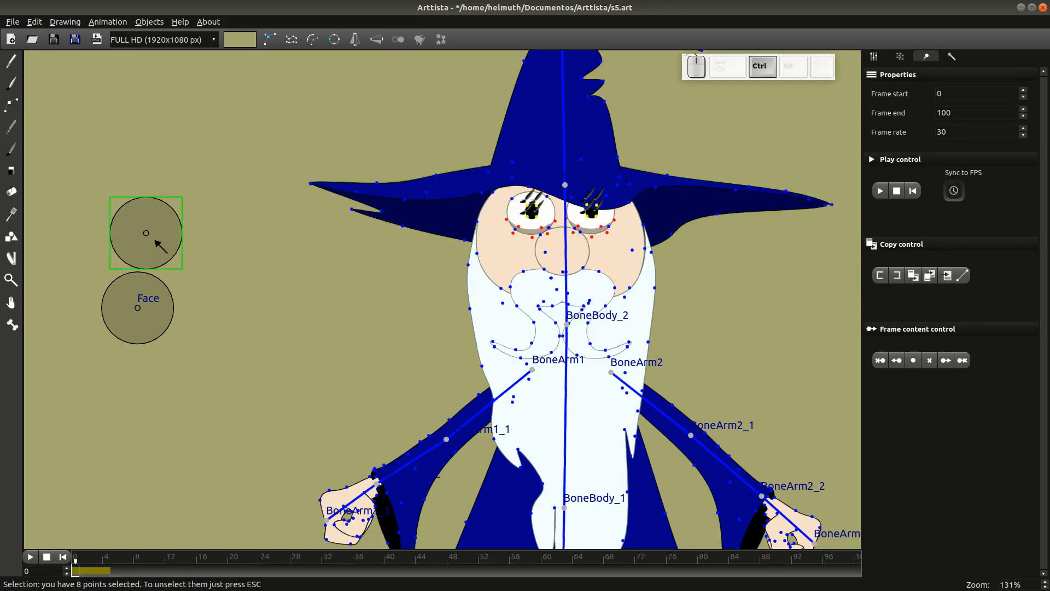
click(242, 237)
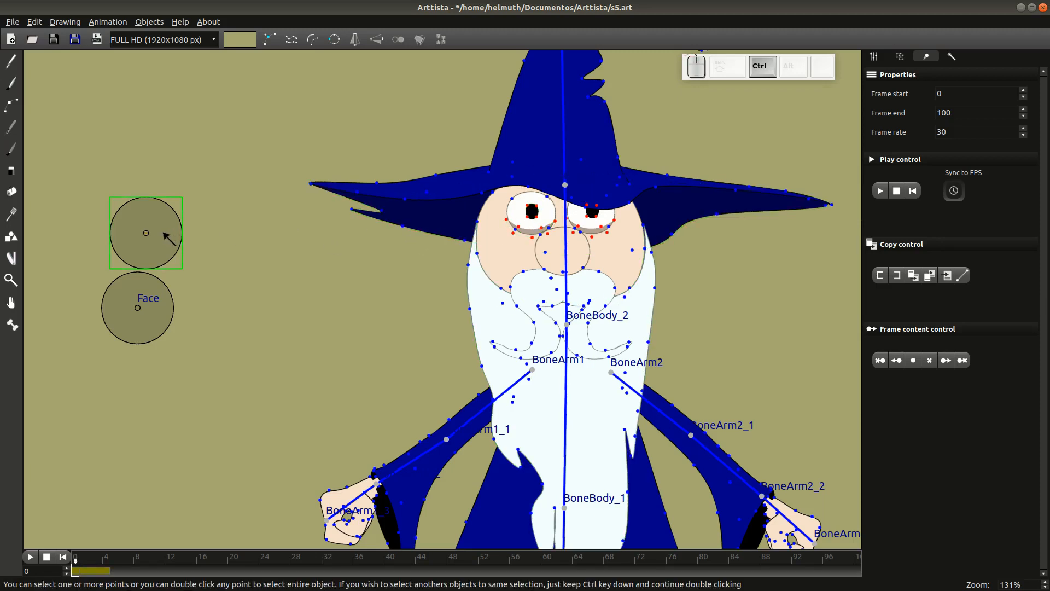
- Select the second staple together with both pupils, group them as eyes, and shift the pupils with the staple
ctrl+double_click(146, 232)
ctrl+double_click(538, 217)
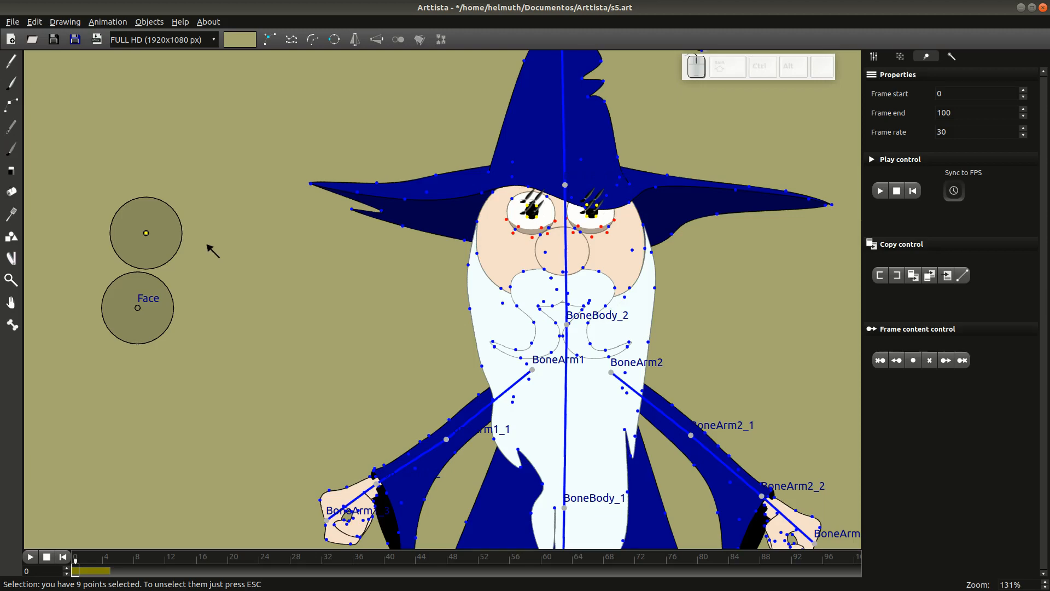
key(ctrl+g)
text(e)
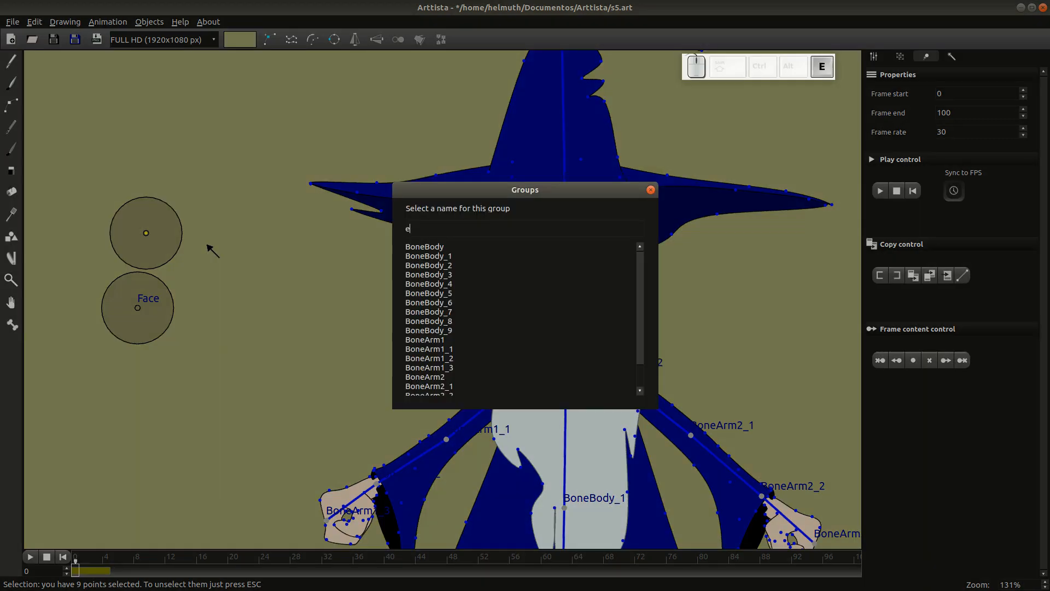
text(yes)
key(Return)
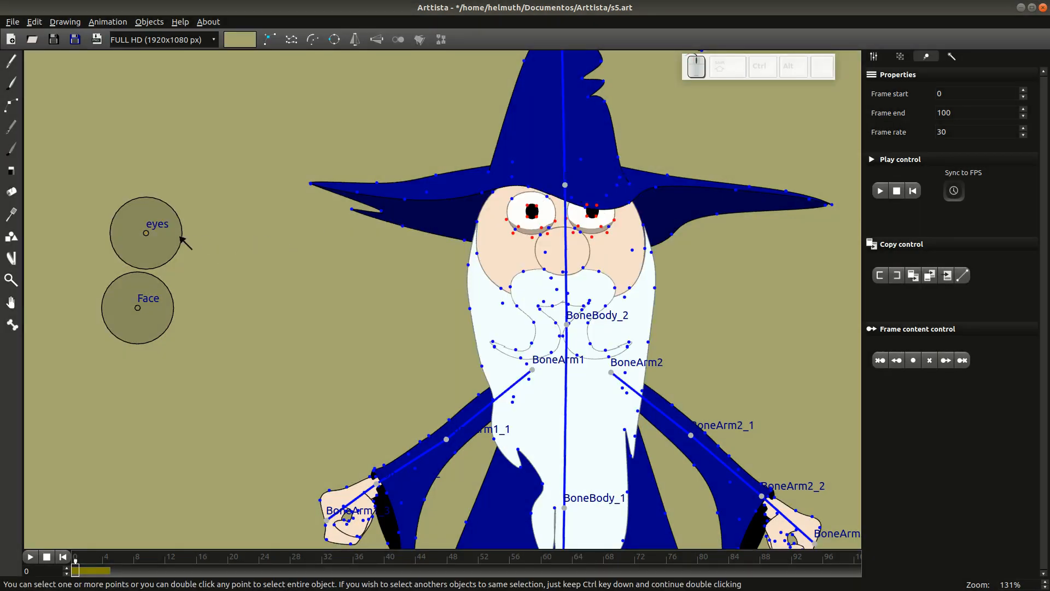
mouse_move(157, 236)
mouse_down()
mouse_move(176, 236)
mouse_move(161, 246)
mouse_move(143, 229)
mouse_move(160, 230)
mouse_move(148, 239)
mouse_up()
drag(160, 237, 153, 237)
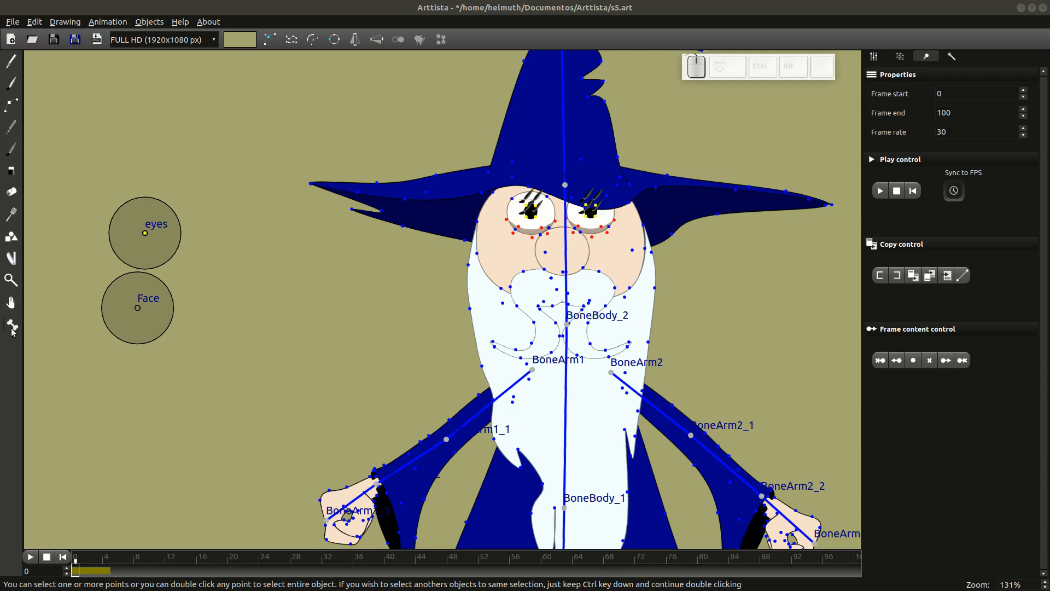
- Place a third staple beside the eyes staple
click(11, 258)
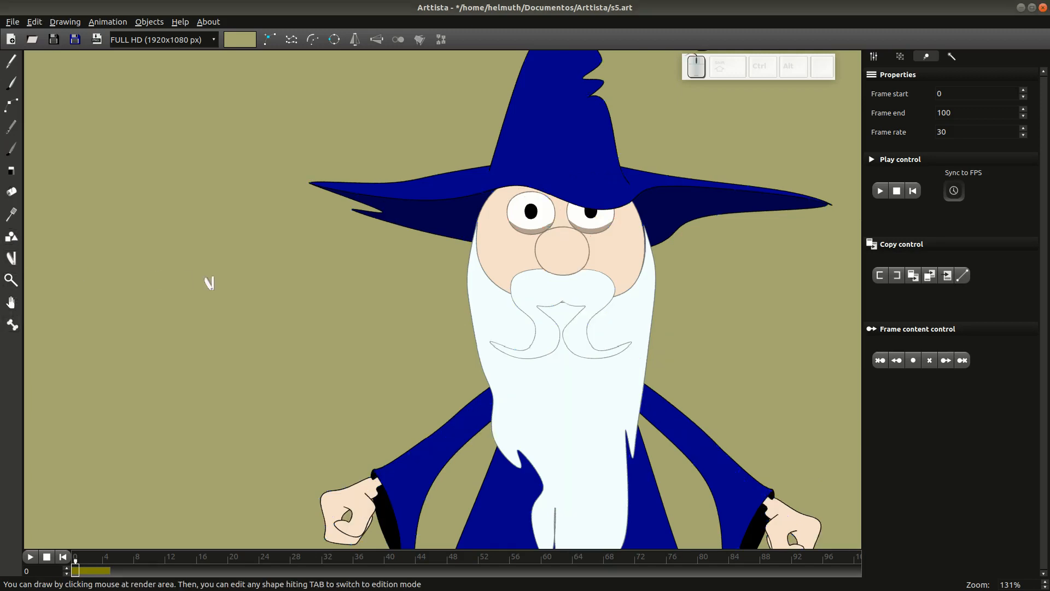
key(Tab)
click(231, 265)
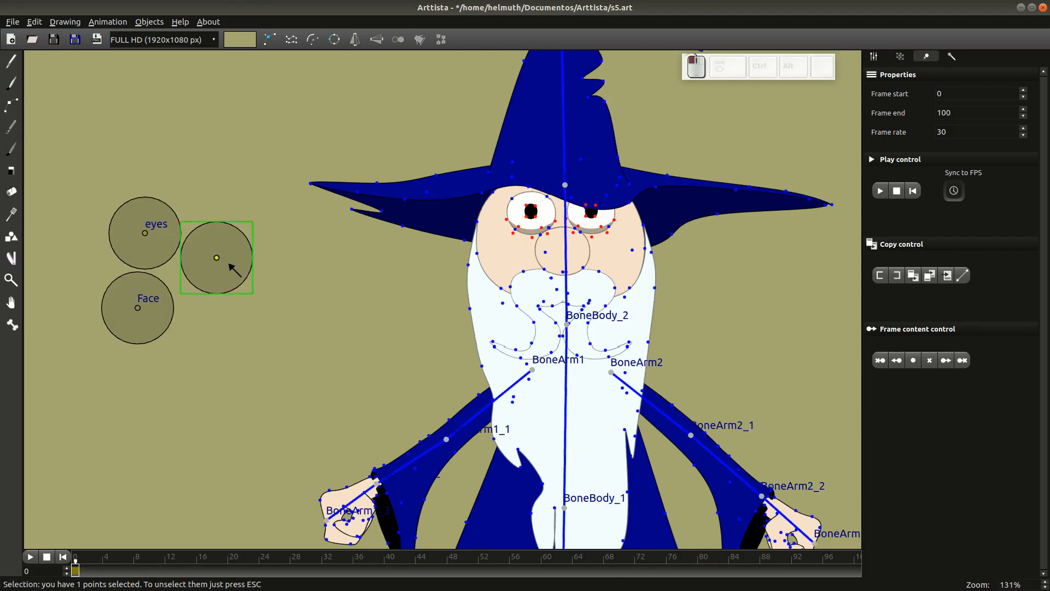
- Group the third staple with the lower points of both eyelids as eyelids and shift them with the staple
ctrl+click(523, 230)
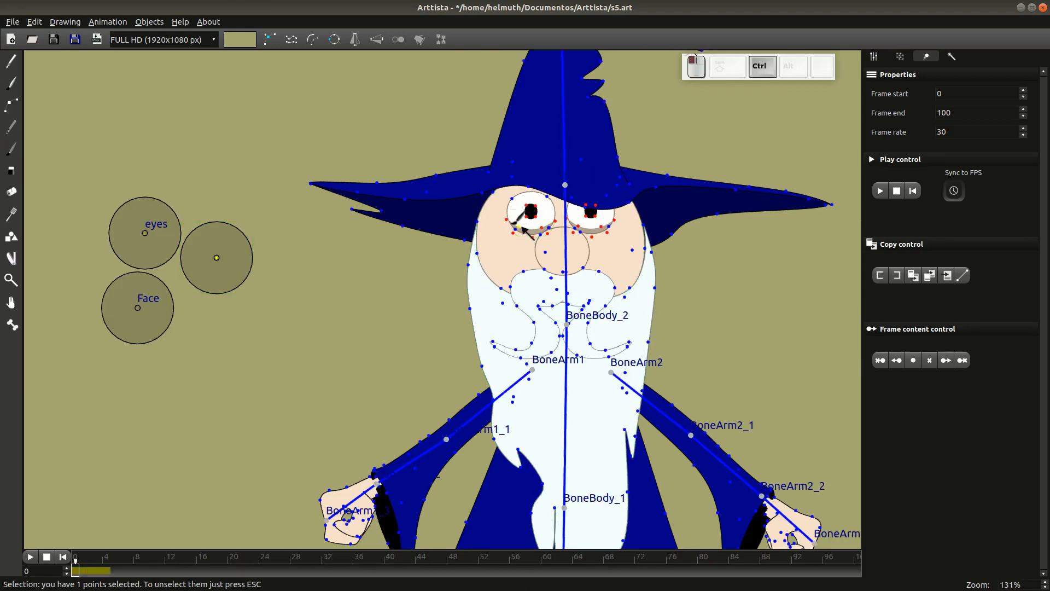
ctrl+click(570, 232)
ctrl+click(601, 227)
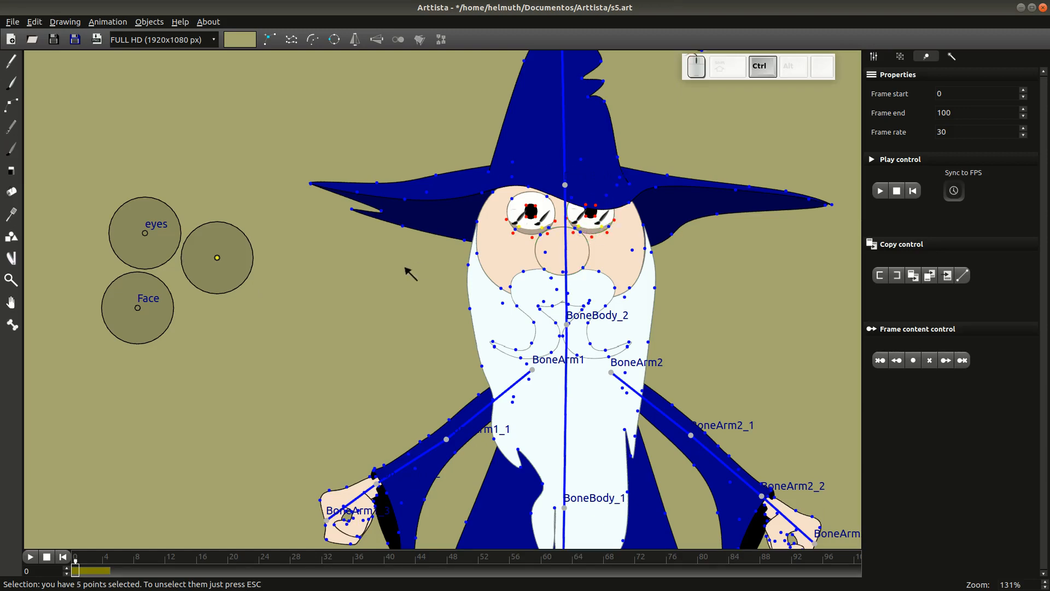
key(ctrl+g)
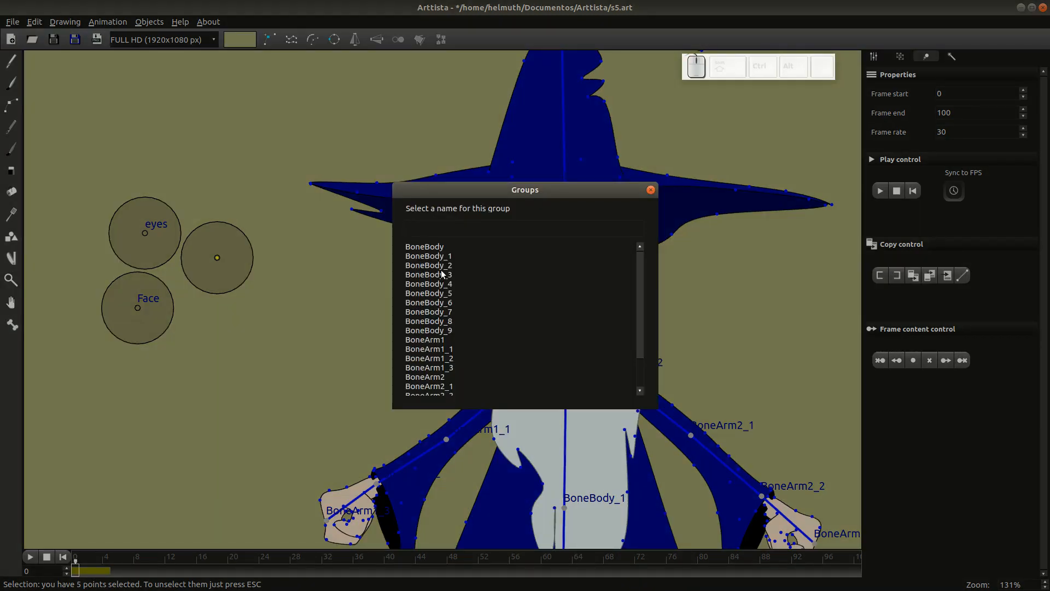
text(eyelids)
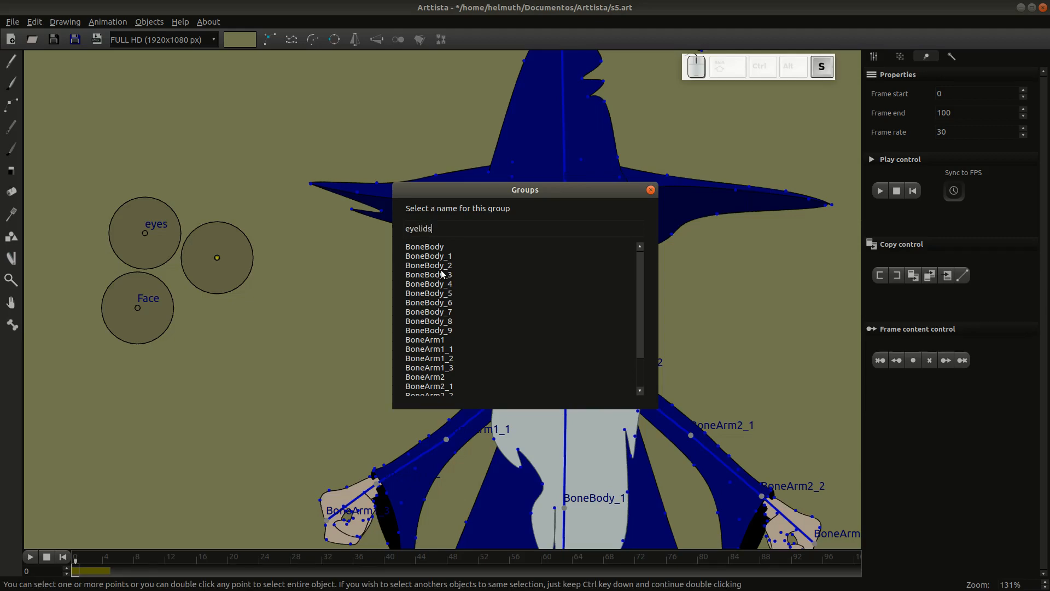
key(Return)
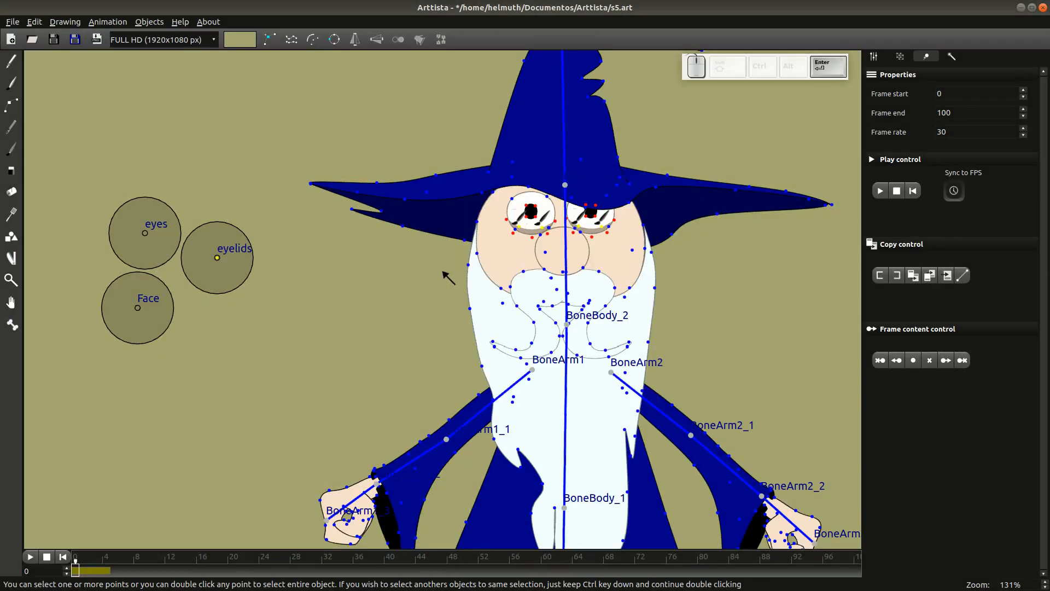
scroll(512, 250, up, 4)
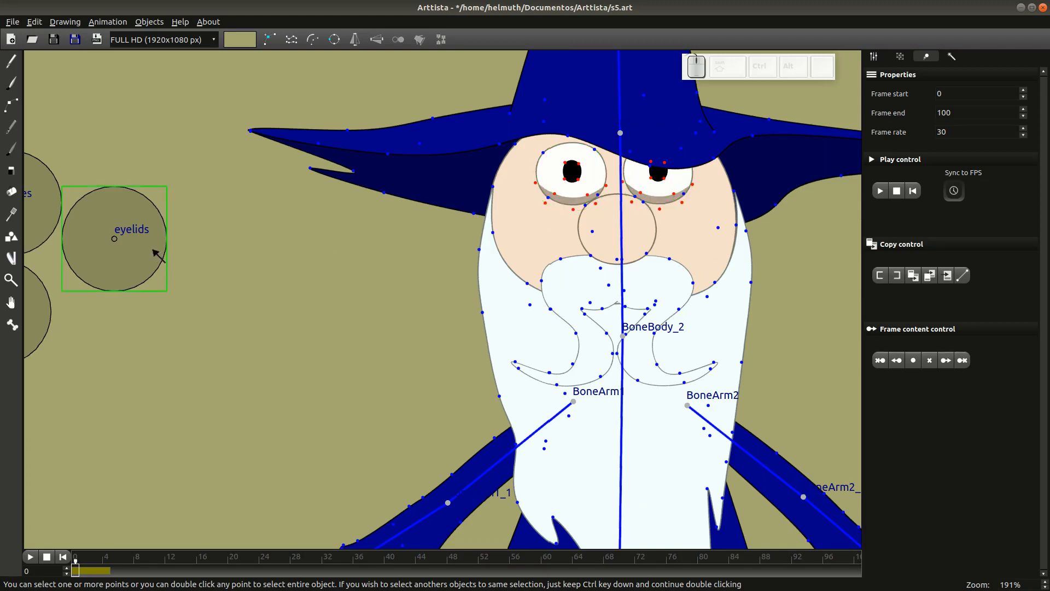
drag(154, 250, 273, 331)
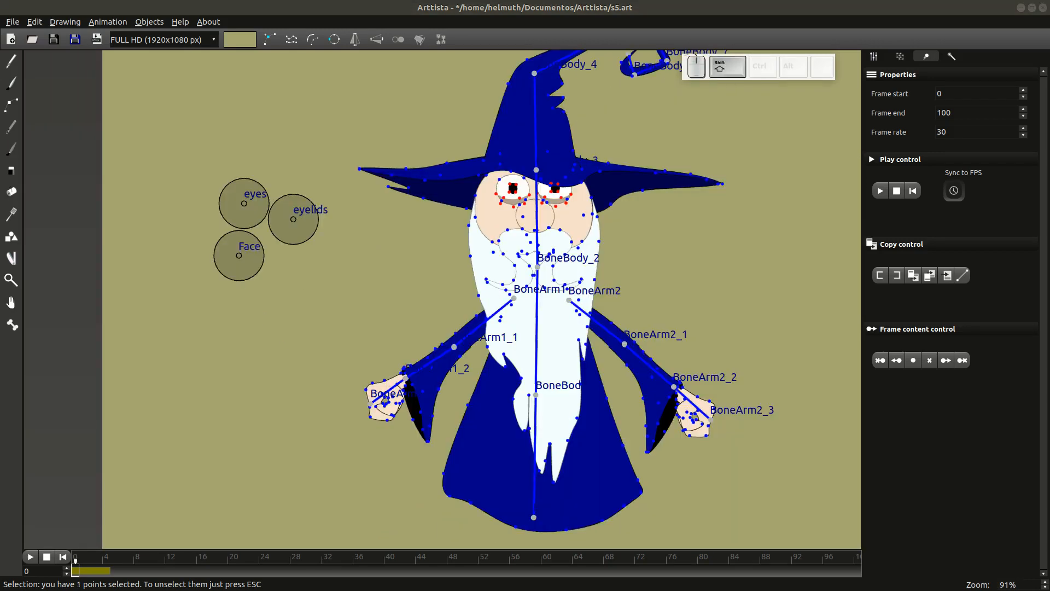
- Clear the selection and select the points at the left tip of the wizard's hat brim
key(shift+a)
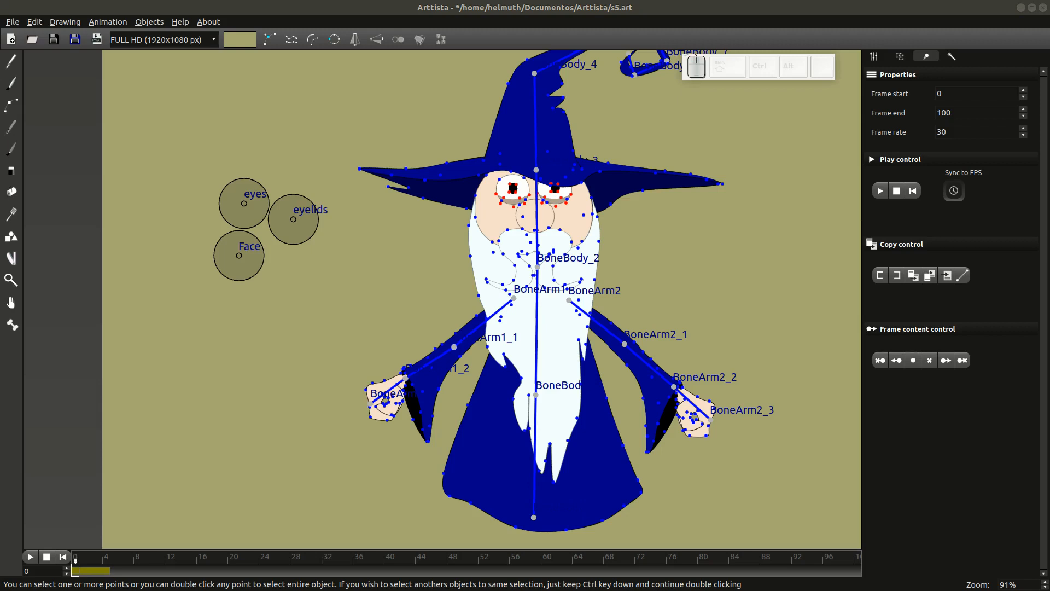
key(ctrl+c)
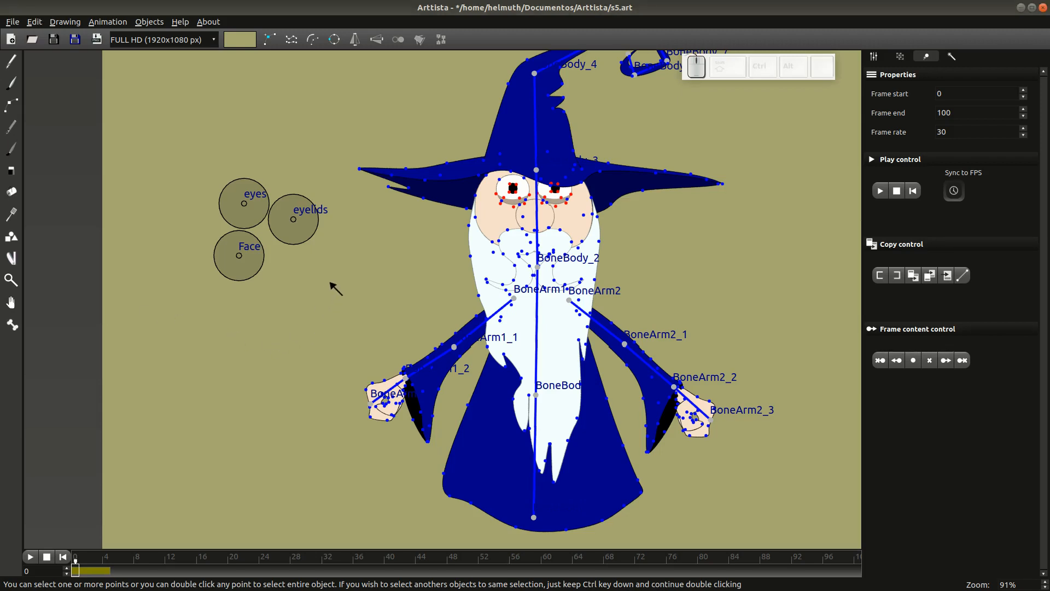
drag(336, 288, 314, 320)
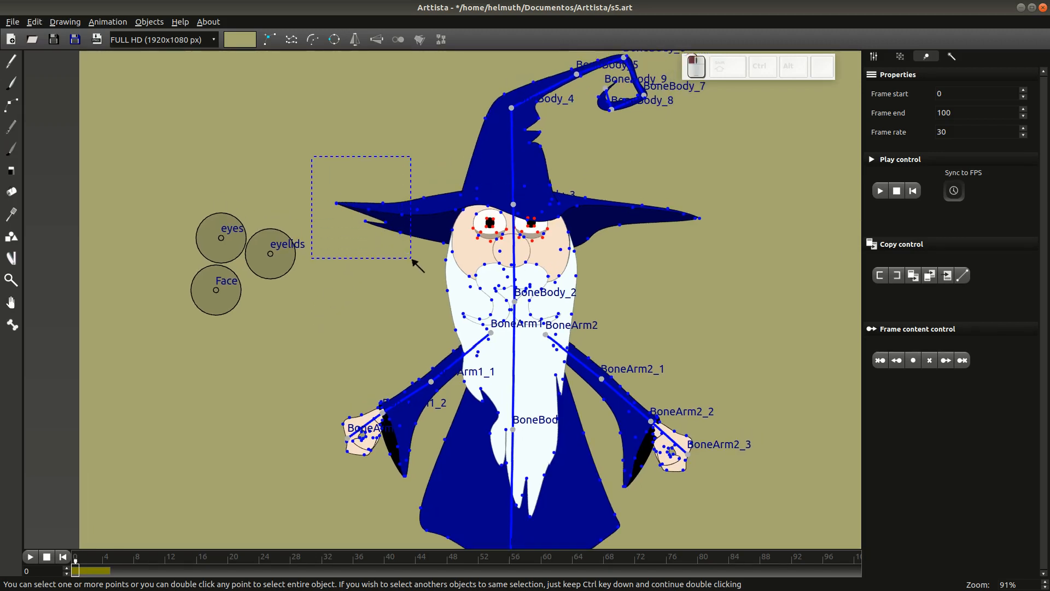
drag(412, 260, 413, 261)
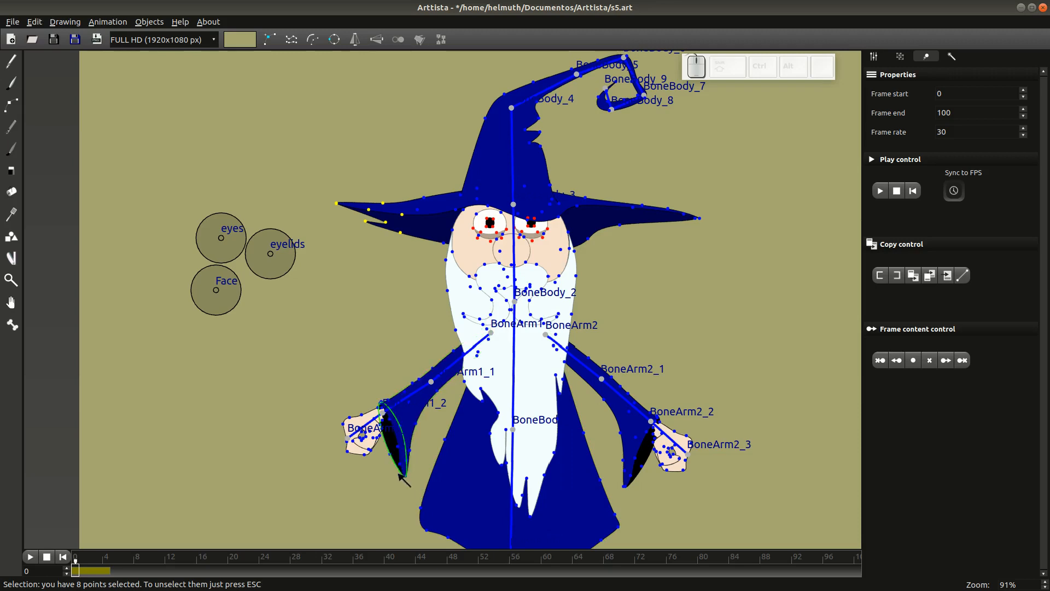
scroll(383, 437, down, 4)
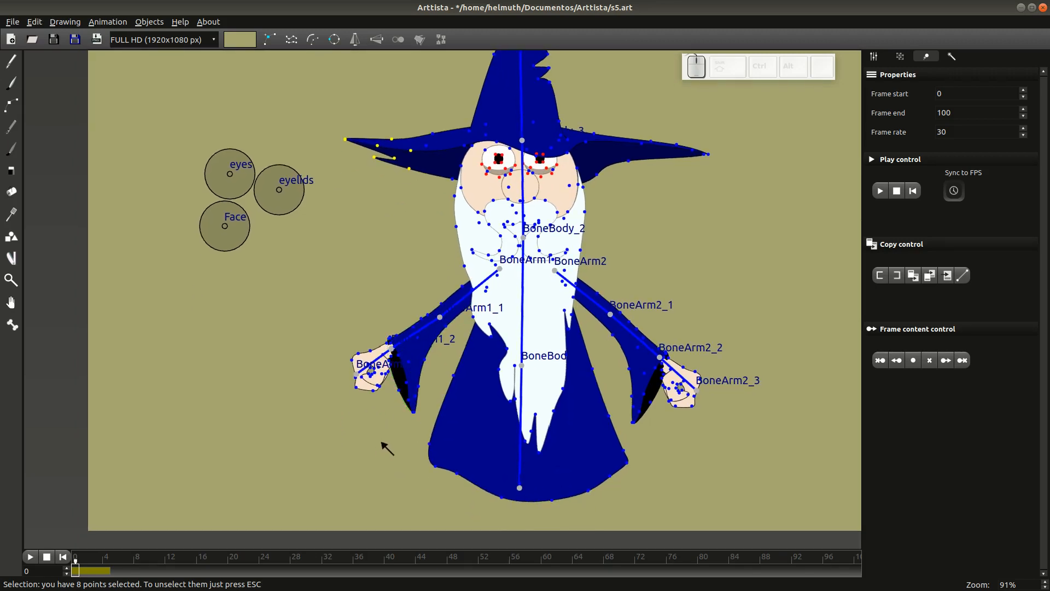
- Place a fourth staple below the Face staple, beside the wizard's left-hand sleeve
click(12, 257)
click(220, 353)
click(232, 356)
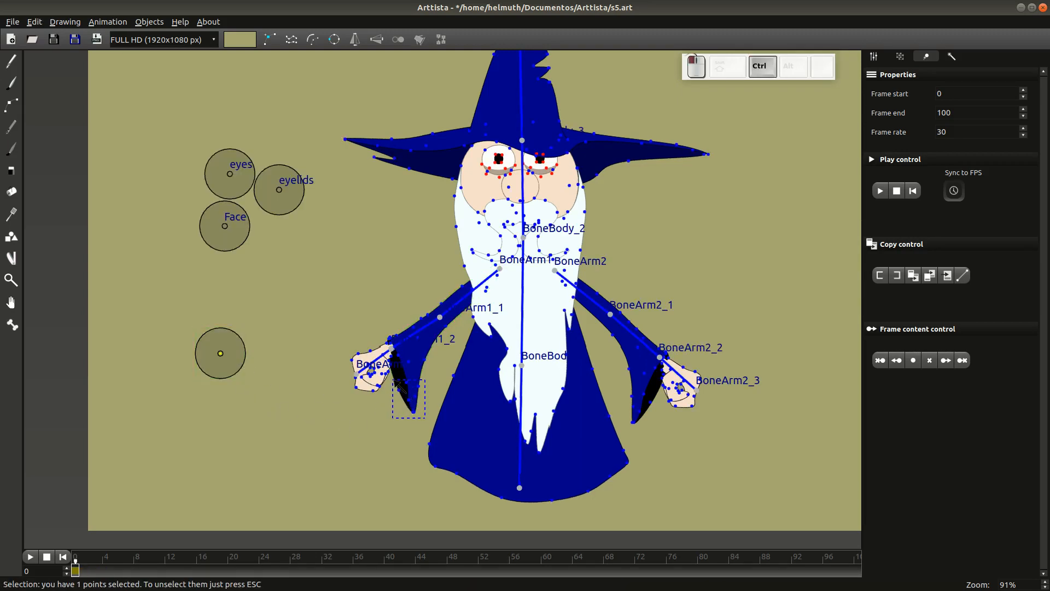
- Add the lower points of the nearby sleeve to the staple selection and group them as sleeve
drag(398, 382, 396, 354)
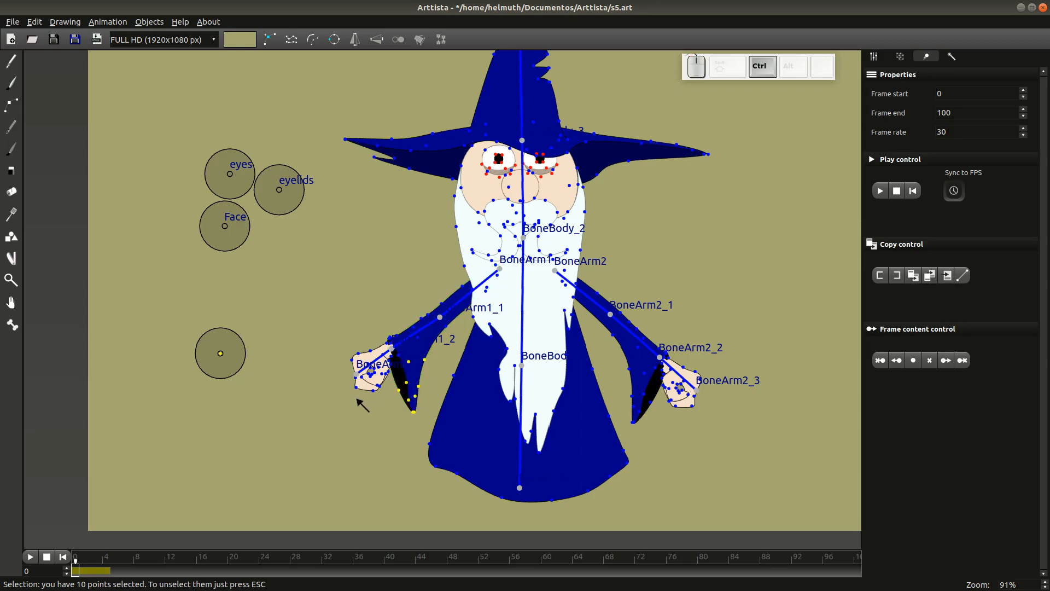
key(ctrl+g)
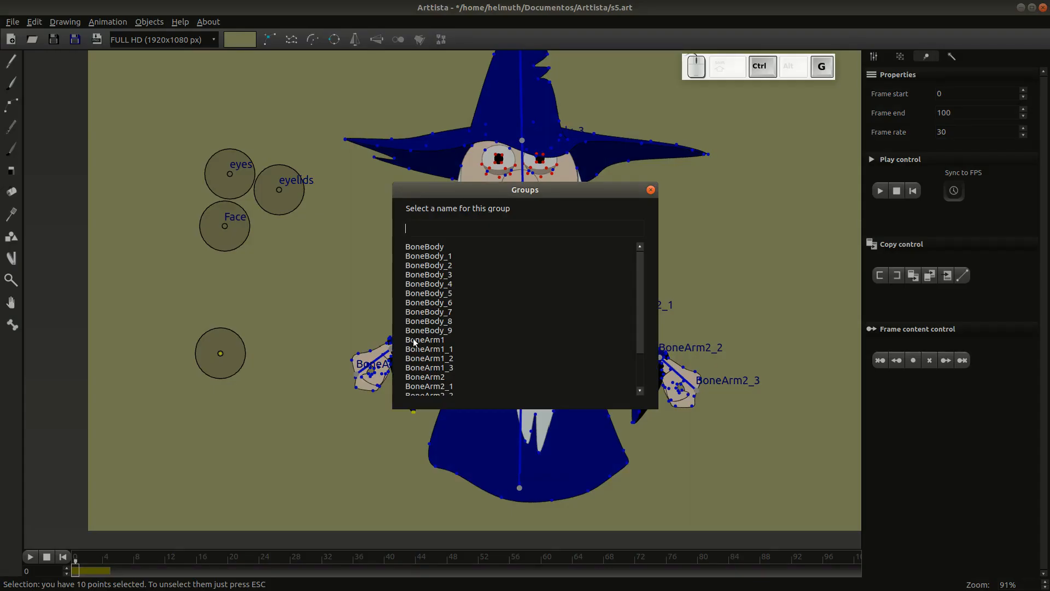
text(s)
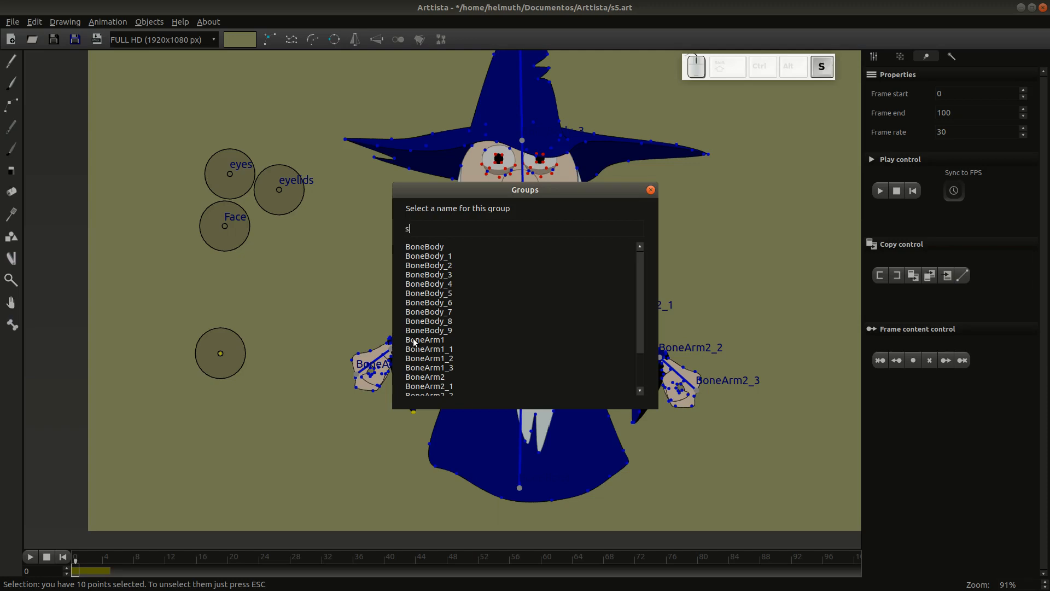
text(leeve)
key(Return)
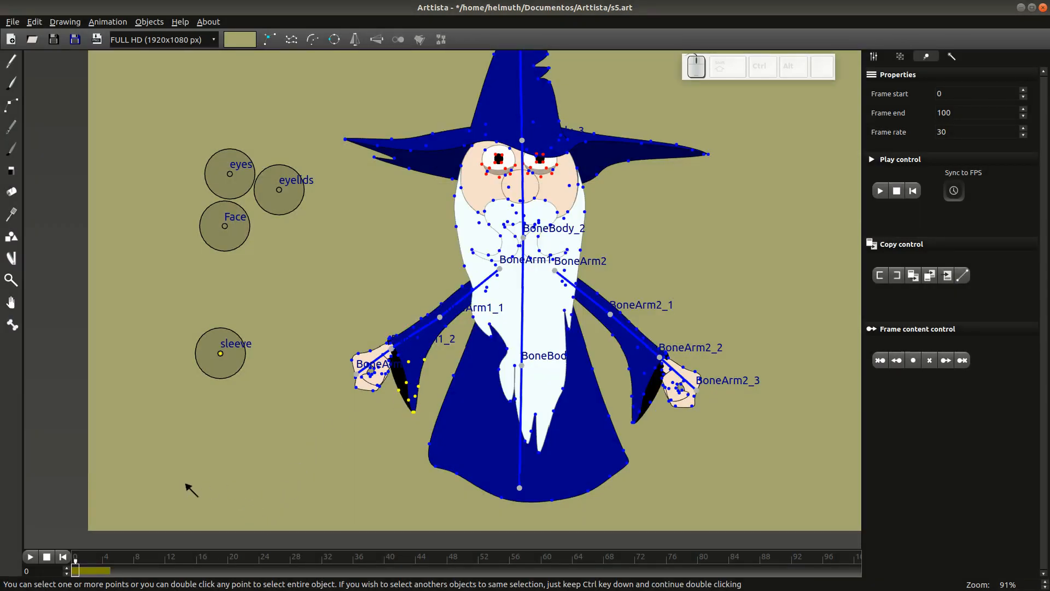
- Clear the selection and move the sleeve staple slightly to shift the hanging sleeve end
click(268, 380)
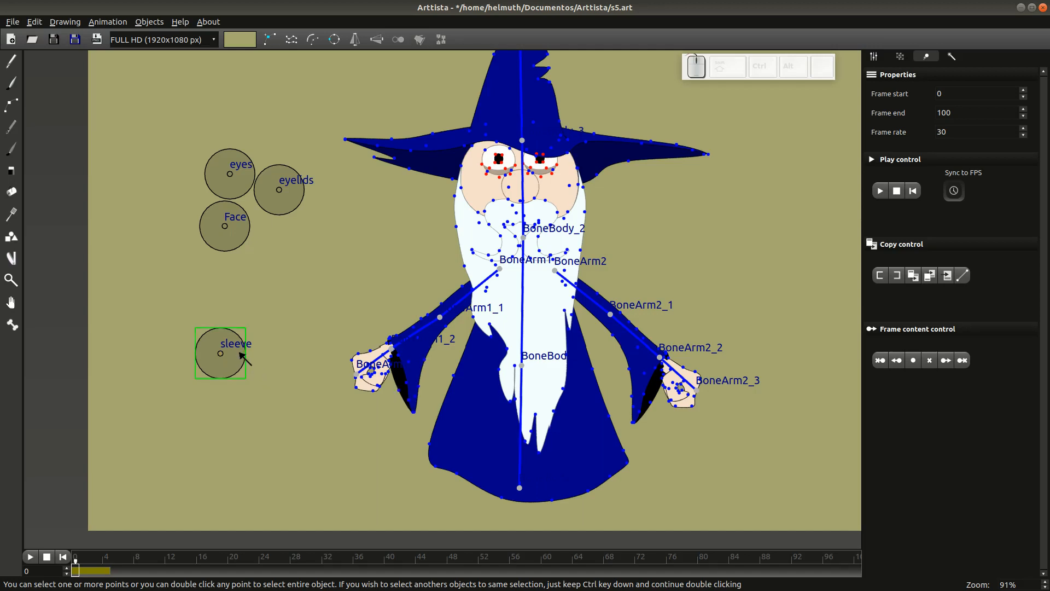
click(235, 349)
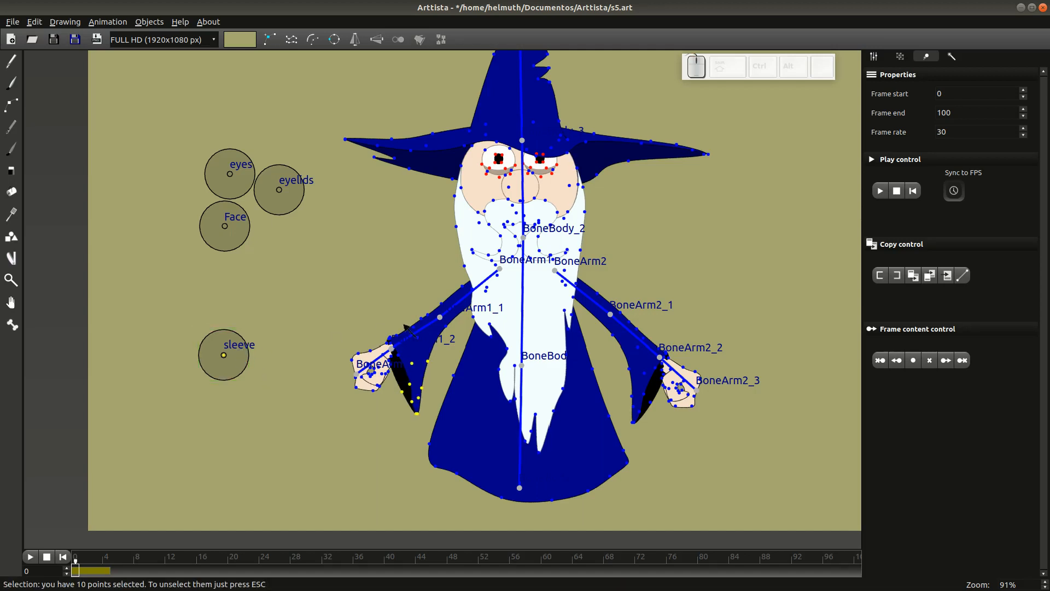
mouse_move(420, 356)
mouse_down()
mouse_move(429, 314)
mouse_move(419, 355)
mouse_up()
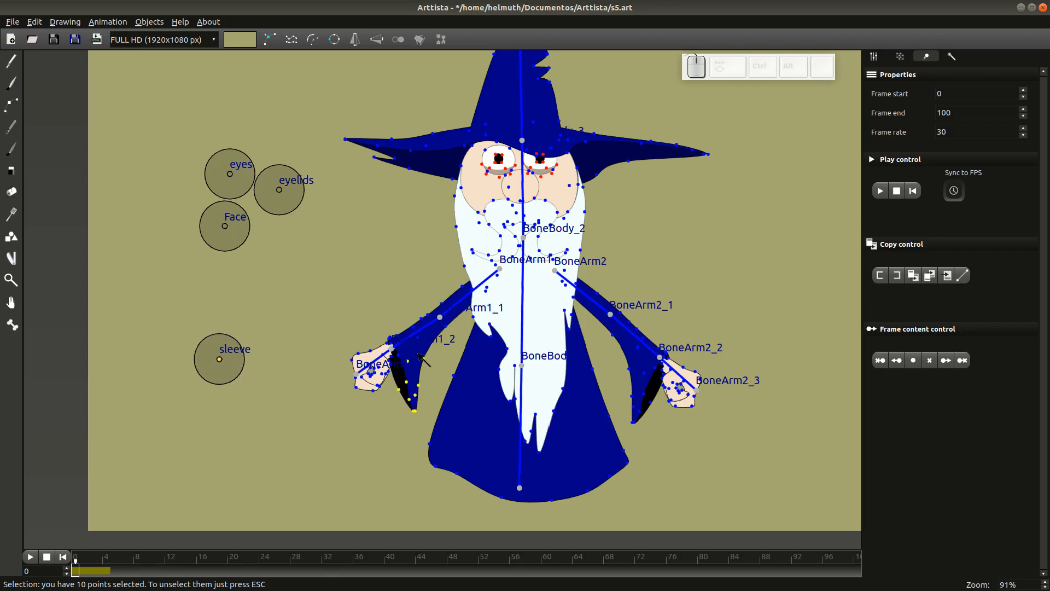
- Try moving the wizard's face with the Face staple and undo the move
key(Tab)
key(Tab)
click(306, 245)
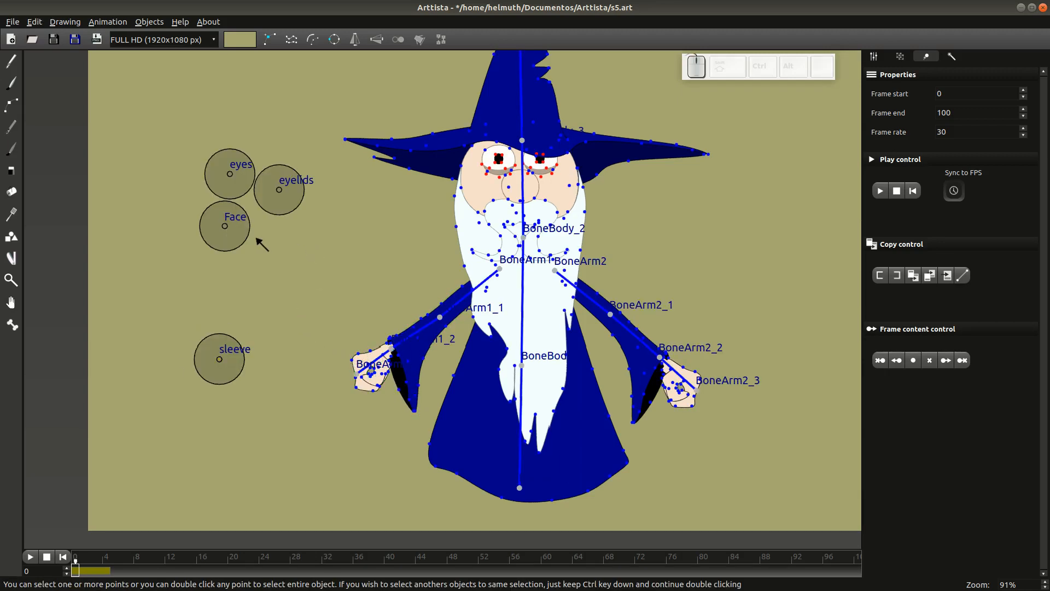
mouse_move(244, 234)
mouse_down()
mouse_move(252, 239)
mouse_move(219, 239)
mouse_move(242, 233)
mouse_up()
key(ctrl+z)
- Try pulling the beard's upper edge down below the moustache and undo the change
scroll(524, 195, up, 8)
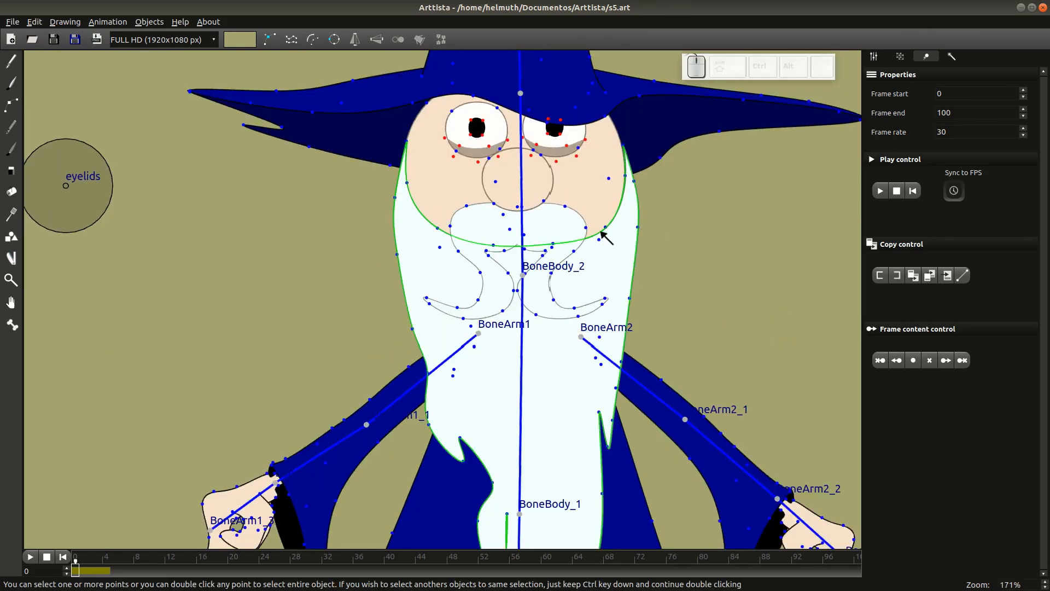
double_click(605, 227)
drag(493, 245, 500, 275)
key(ctrl+z)
drag(459, 324, 651, 301)
scroll(416, 377, down, 6)
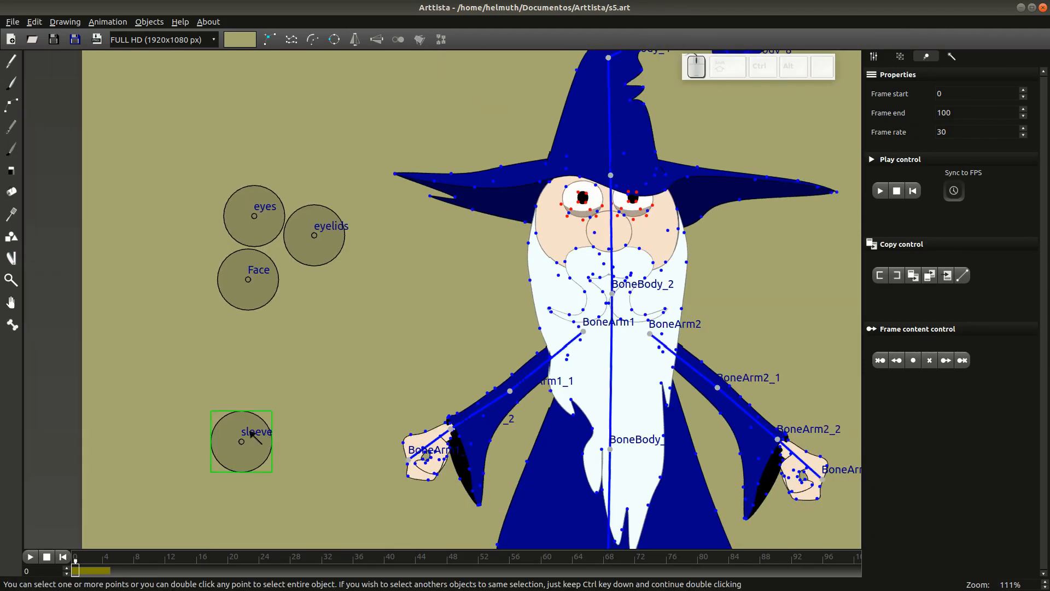
- Place a staple between the Face and sleeve staples and group it with two upper-edge beard points as beard
click(12, 325)
click(337, 330)
scroll(613, 301, up, 10)
click(800, 250)
ctrl+click(727, 252)
ctrl+click(243, 359)
key(ctrl+g)
text(b)
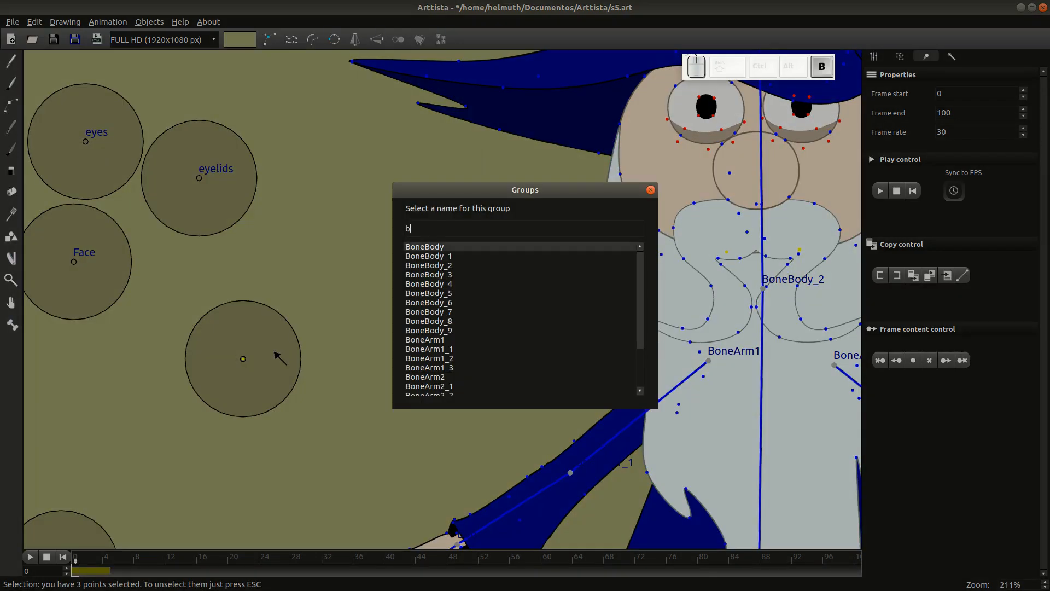
text(eard)
key(Return)
scroll(277, 330, down, 10)
scroll(282, 336, up, 6)
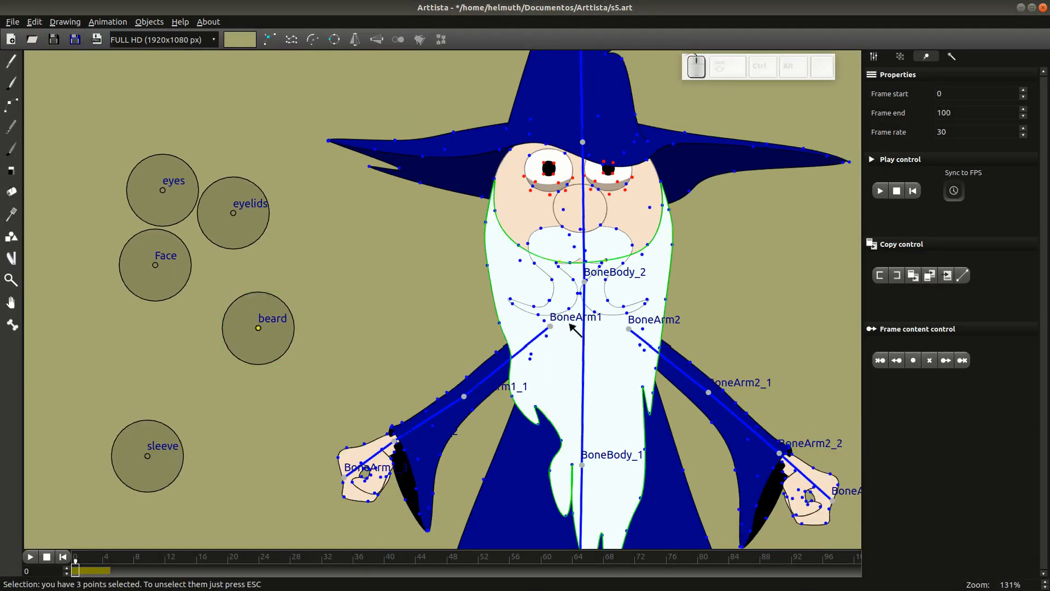
- Draw a flat oval mouth shape beside the wizard's beard and fill it with black
scroll(256, 324, down, 4)
click(11, 62)
mouse_move(392, 284)
mouse_down()
mouse_move(403, 316)
mouse_move(393, 284)
mouse_up()
key(Tab)
click(399, 309)
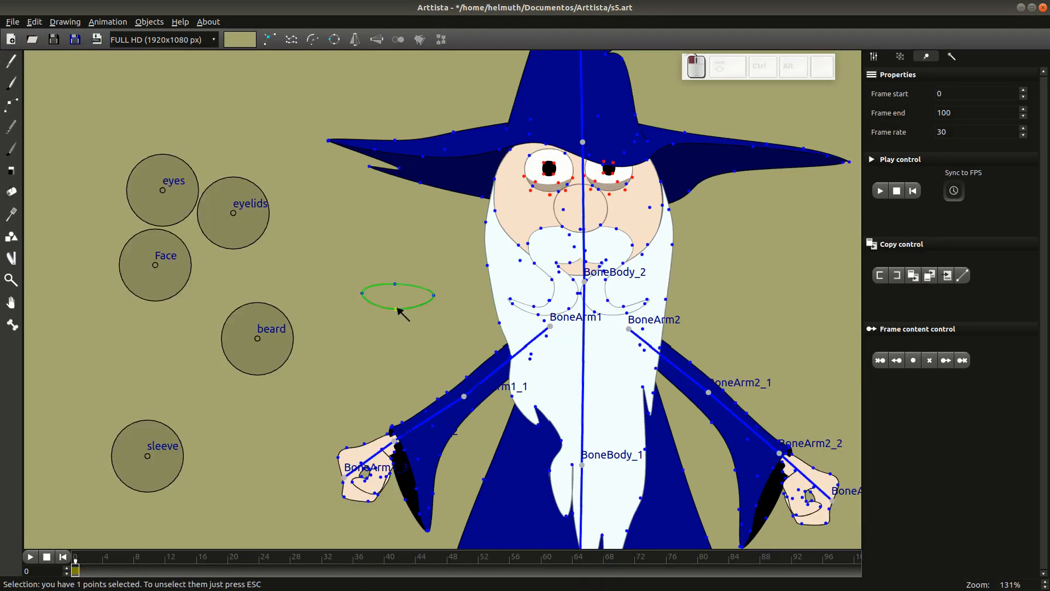
click(873, 56)
click(1016, 167)
key(Tab)
- Paint a white tooth at the upper edge of the black oval and return to point editing
scroll(432, 307, up, 7)
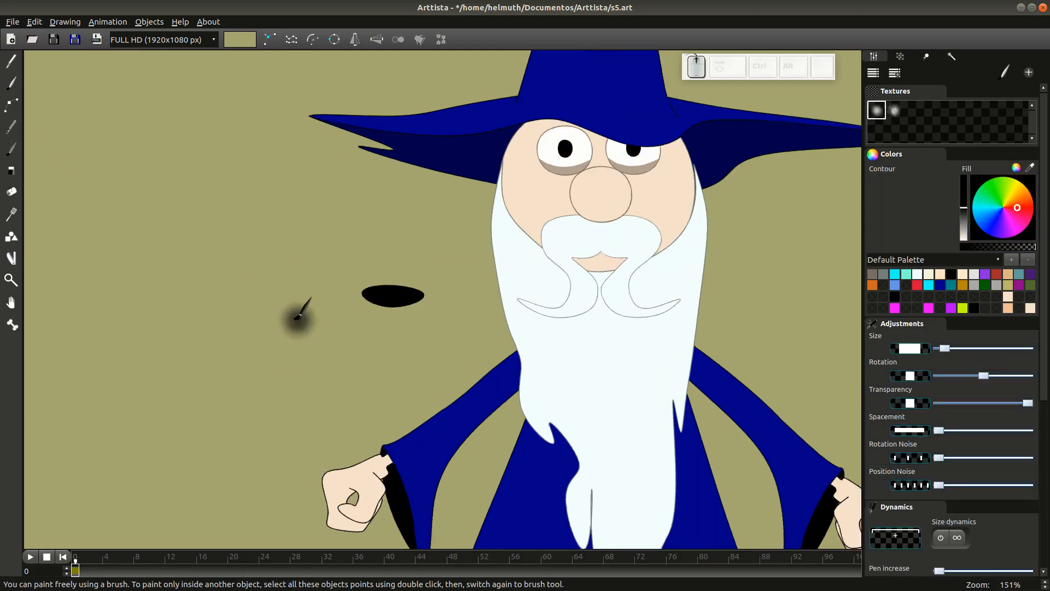
scroll(359, 271, up, 6)
drag(334, 265, 336, 267)
key(Tab)
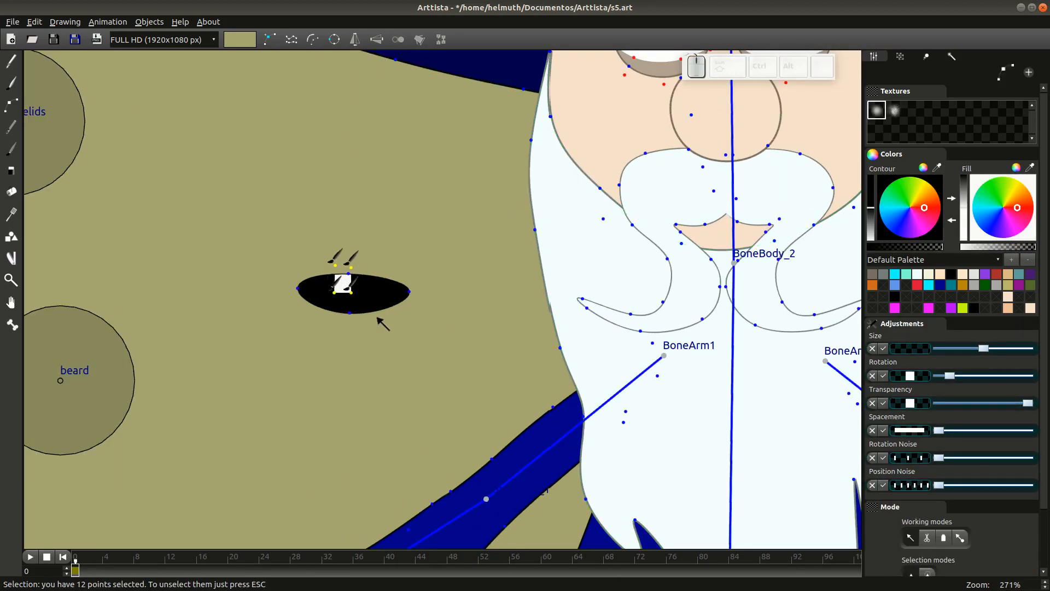
- Duplicate the white tooth and place the copy beside the first one
key(ctrl+c)
key(ctrl+v)
key(g)
click(373, 277)
- Move the black oval and both teeth onto the wizard's mouth area and add the face to the selection
ctrl+double_click(409, 291)
scroll(476, 265, down, 10)
key(g)
click(641, 276)
ctrl+double_click(745, 188)
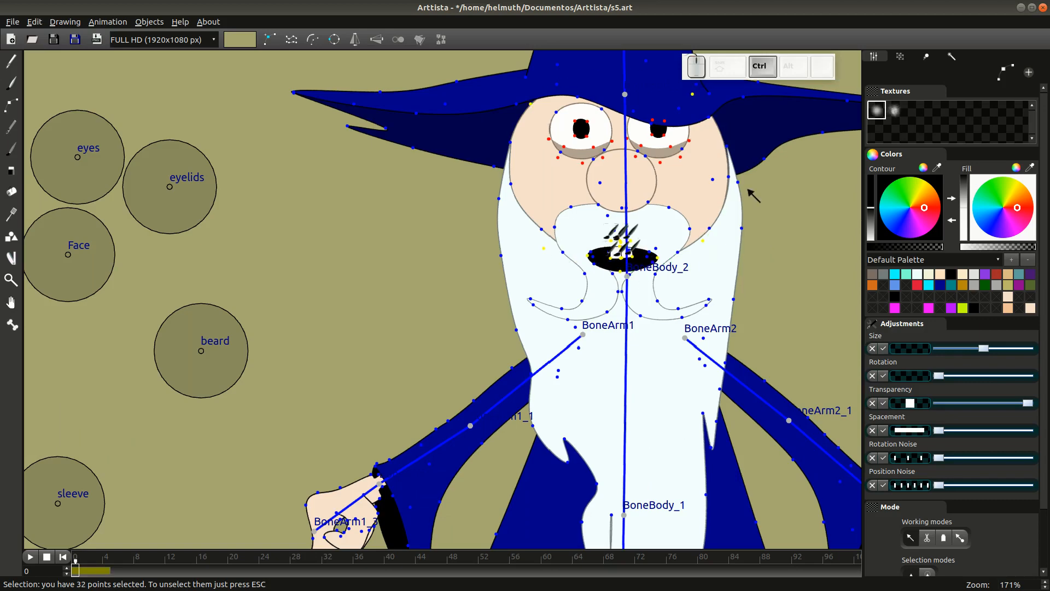
- Check the artwork without edit points and undo the placement of the oval and teeth
scroll(492, 273, down, 2)
key(Escape)
key(Tab)
scroll(597, 365, up, 1)
scroll(597, 366, up, 5)
key(Tab)
key(ctrl+z)
scroll(419, 299, down, 5)
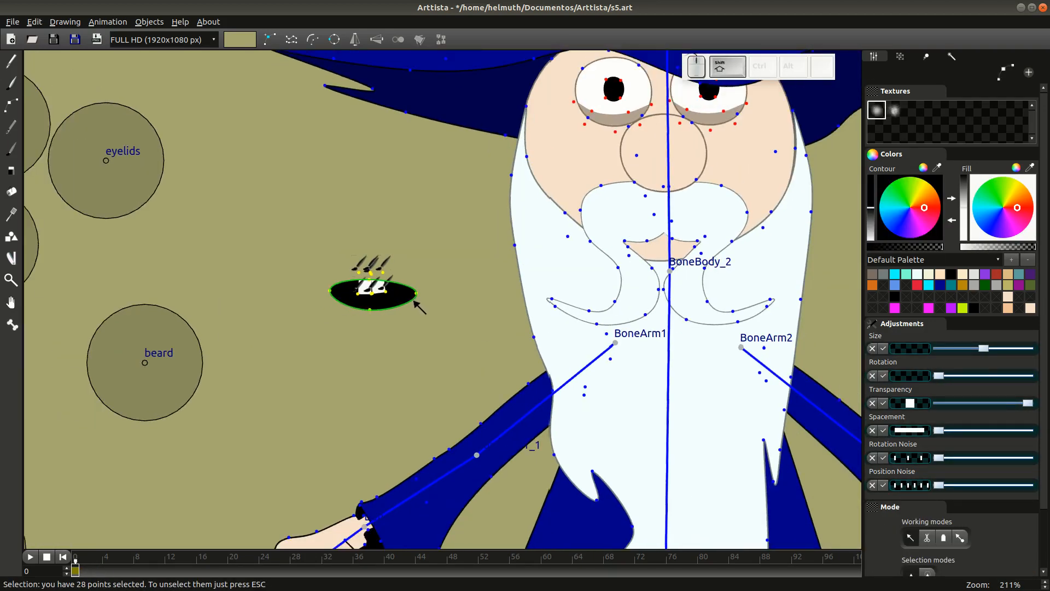
- Move the oval and teeth onto the wizard's mouth opening and place them behind the moustache and beard
key(g)
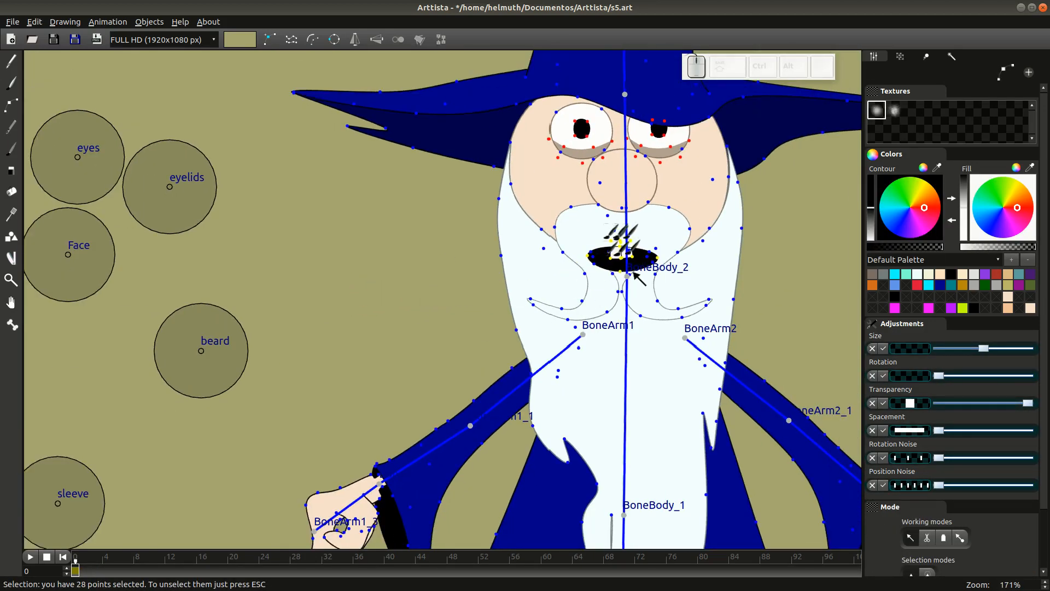
click(635, 273)
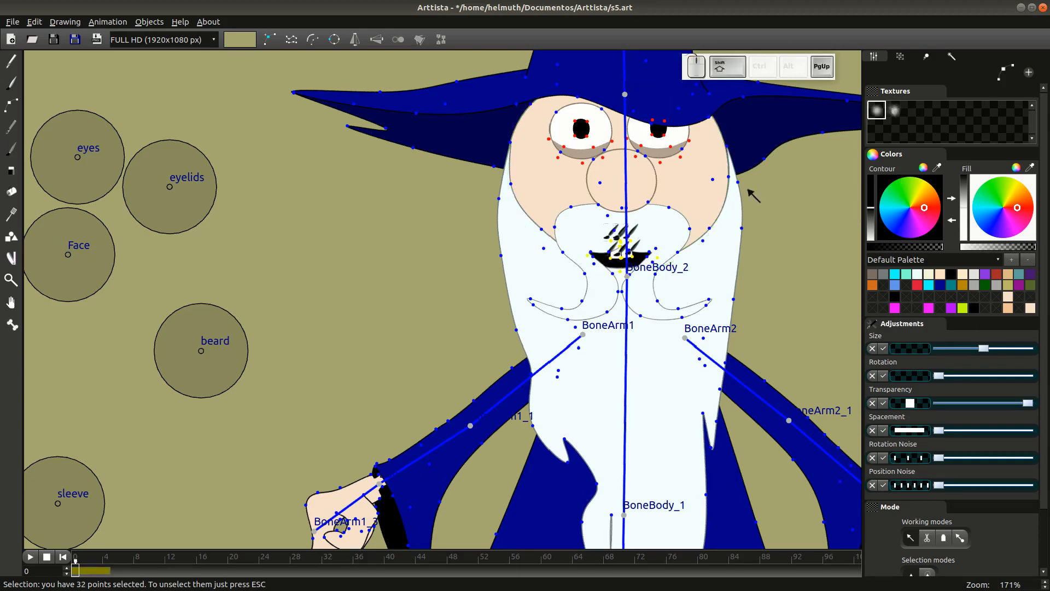
key(shift+Tab)
key(Tab)
scroll(369, 275, down, 1)
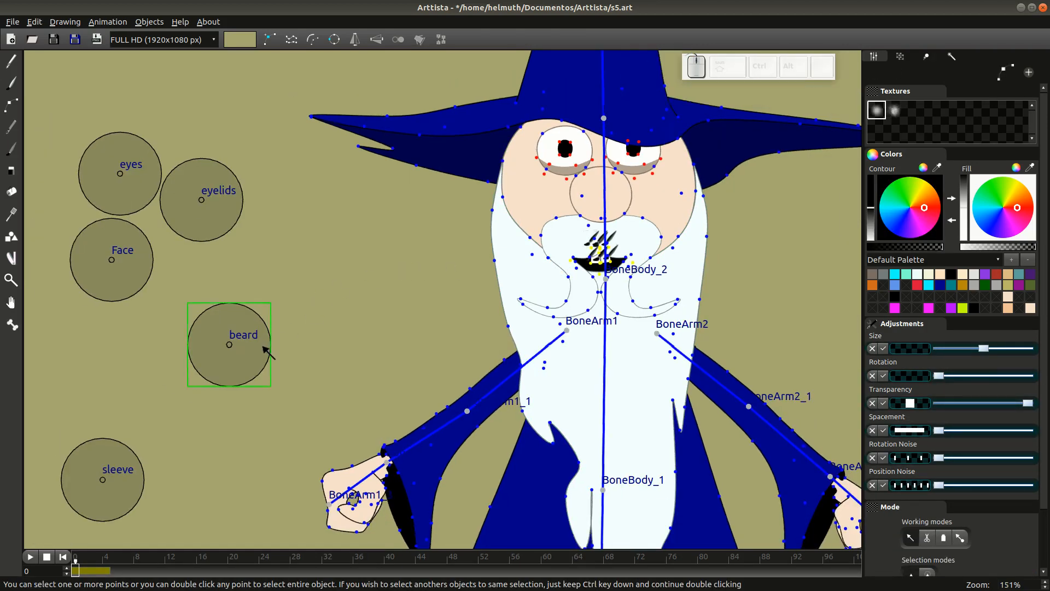
- Shift the beard slightly with its staple and hide the edit points to show the mouth
mouse_move(262, 347)
mouse_down()
mouse_move(265, 335)
mouse_move(270, 349)
mouse_up()
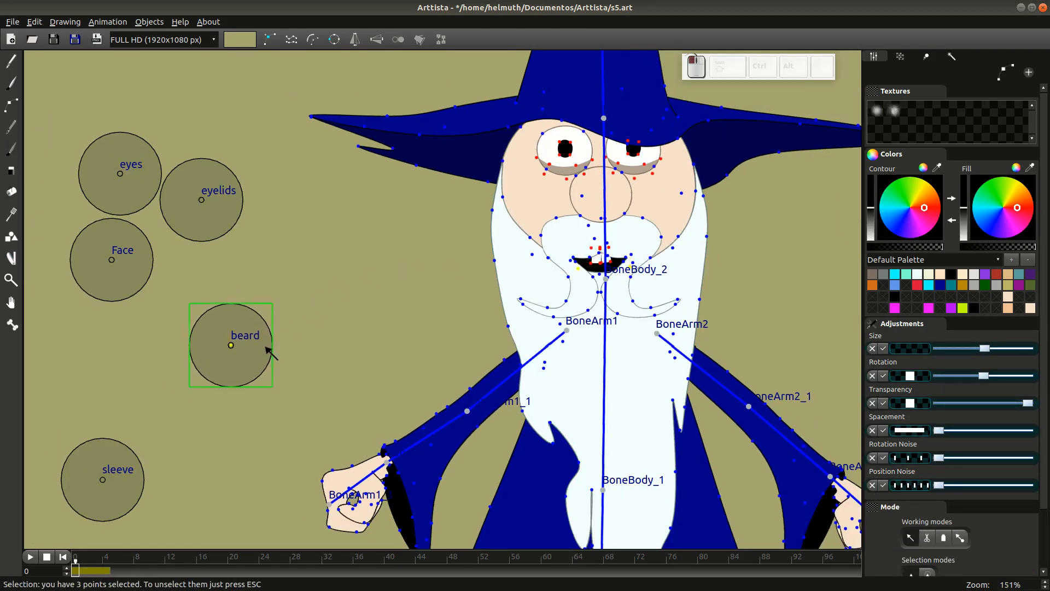
key(Tab)
scroll(596, 370, up, 1)
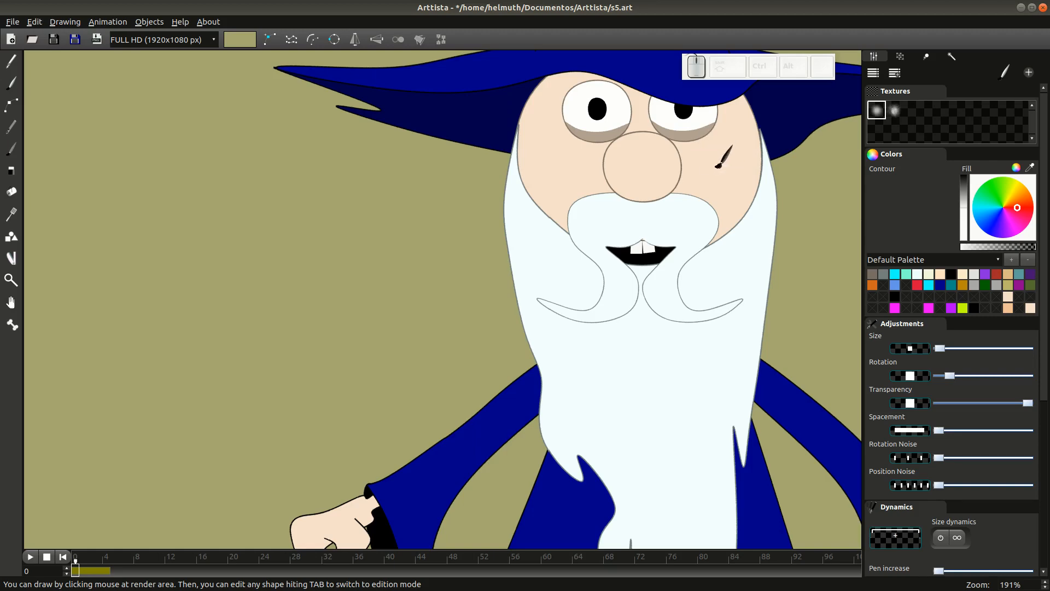
- Show the edit points and nudge the wizard's beard staple down and up to open and partly close the mouth
key(Tab)
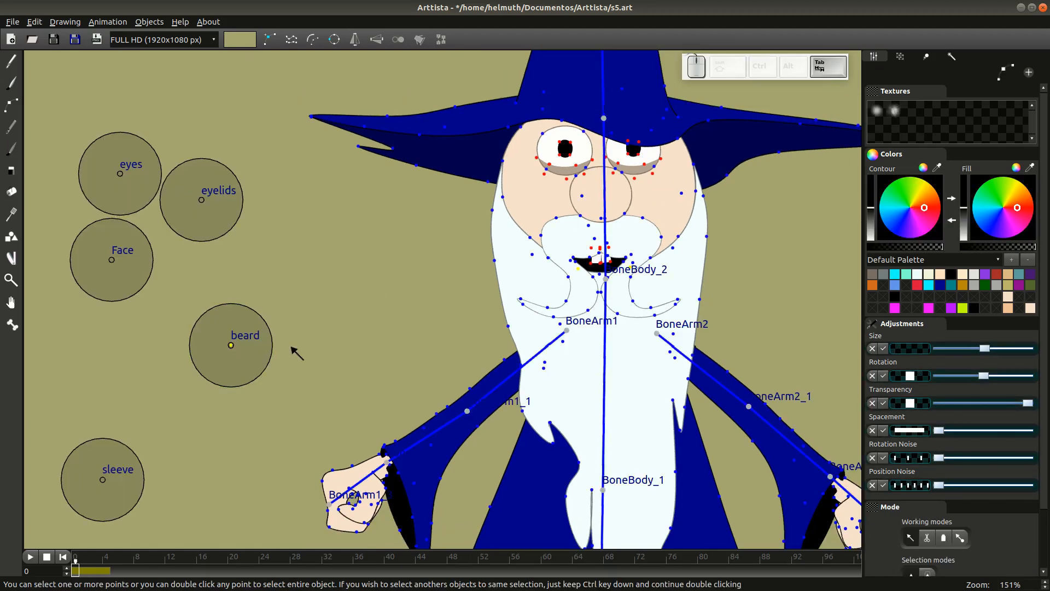
mouse_move(258, 349)
mouse_down()
mouse_move(257, 340)
mouse_move(257, 351)
mouse_up()
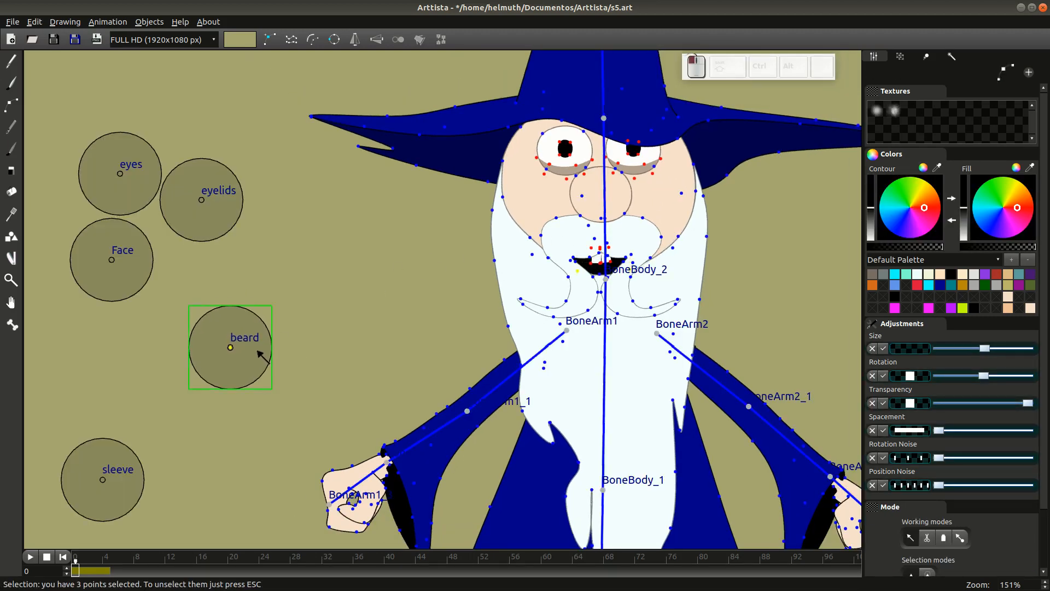
scroll(487, 319, up, 5)
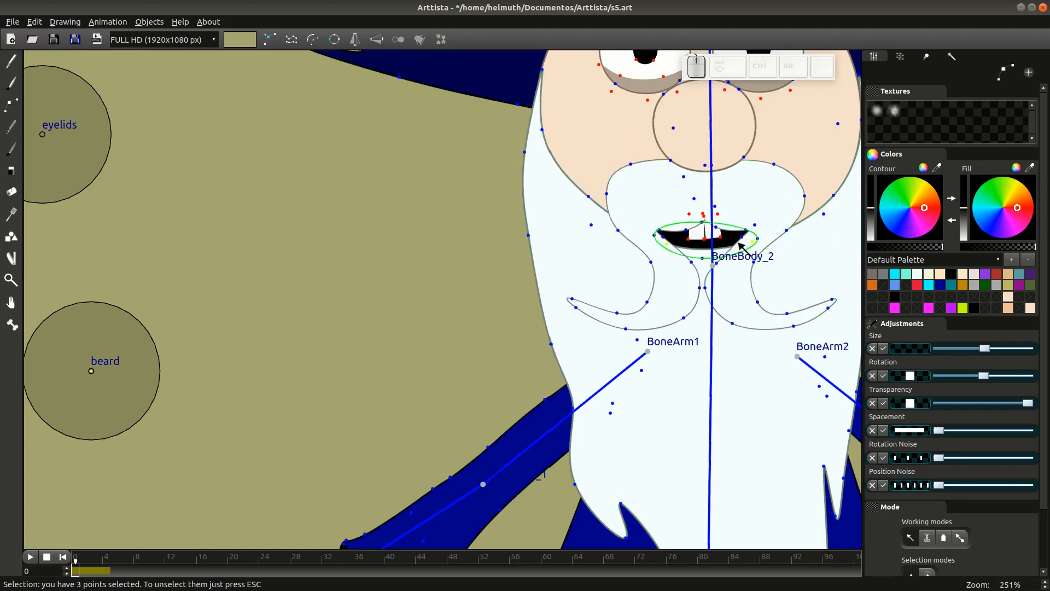
mouse_move(94, 329)
mouse_down()
mouse_move(103, 343)
mouse_move(103, 328)
mouse_up()
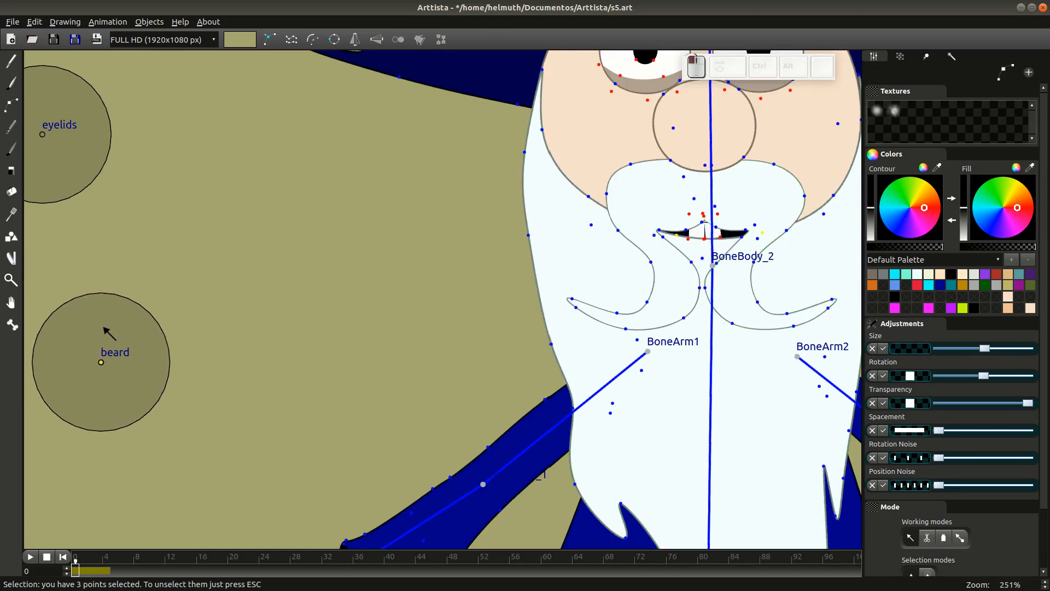
scroll(224, 359, down, 5)
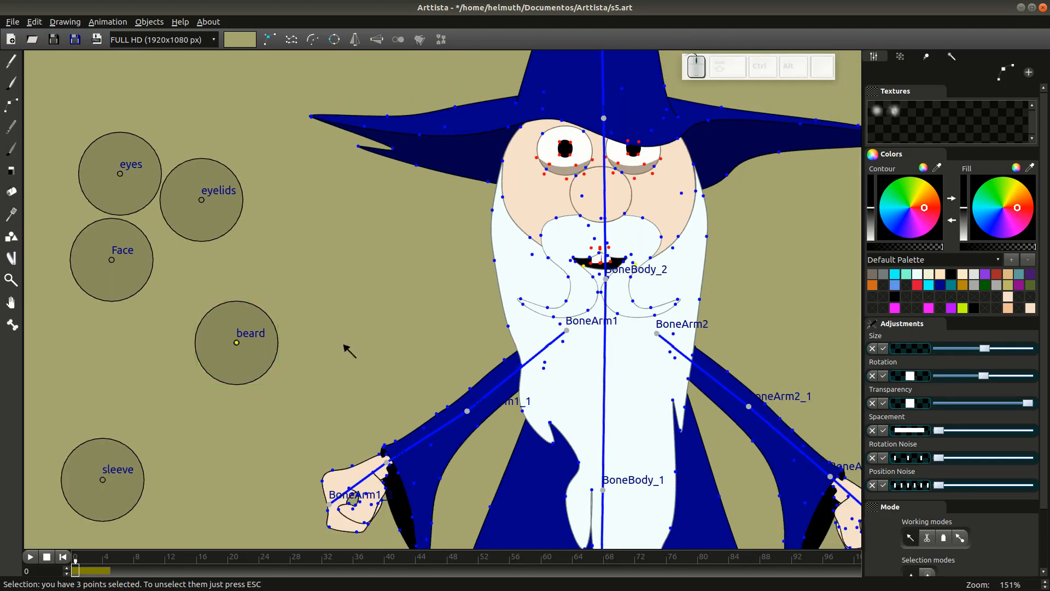
- Pull the beard staple down to open the mouth wider and undo the move
drag(268, 334, 270, 378)
scroll(268, 343, down, 3)
key(ctrl+z)
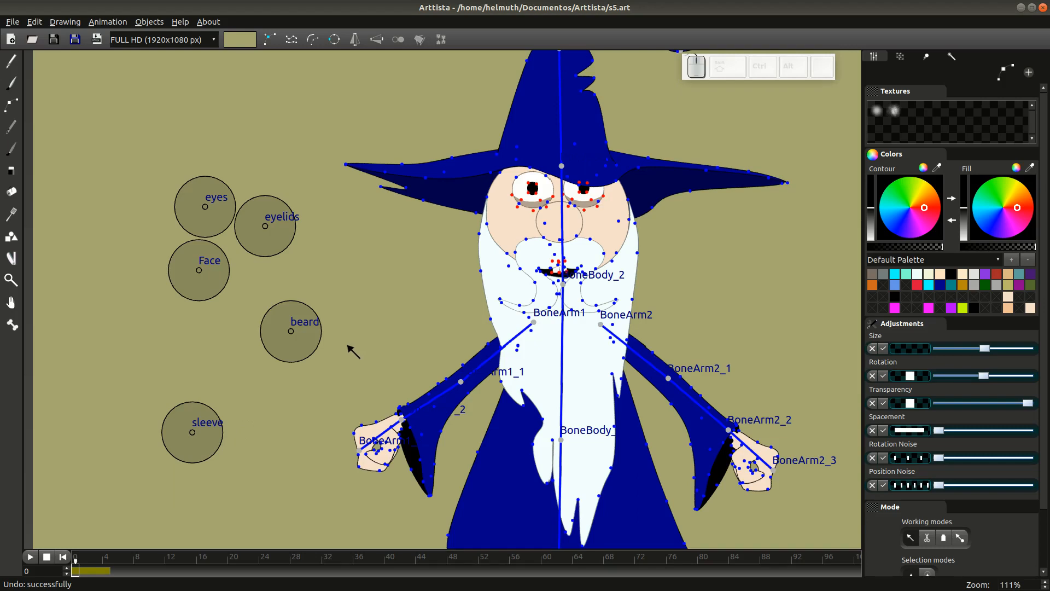
- Select the Face group through its staple and inspect its members on frames 3 and 4
scroll(353, 352, up, 2)
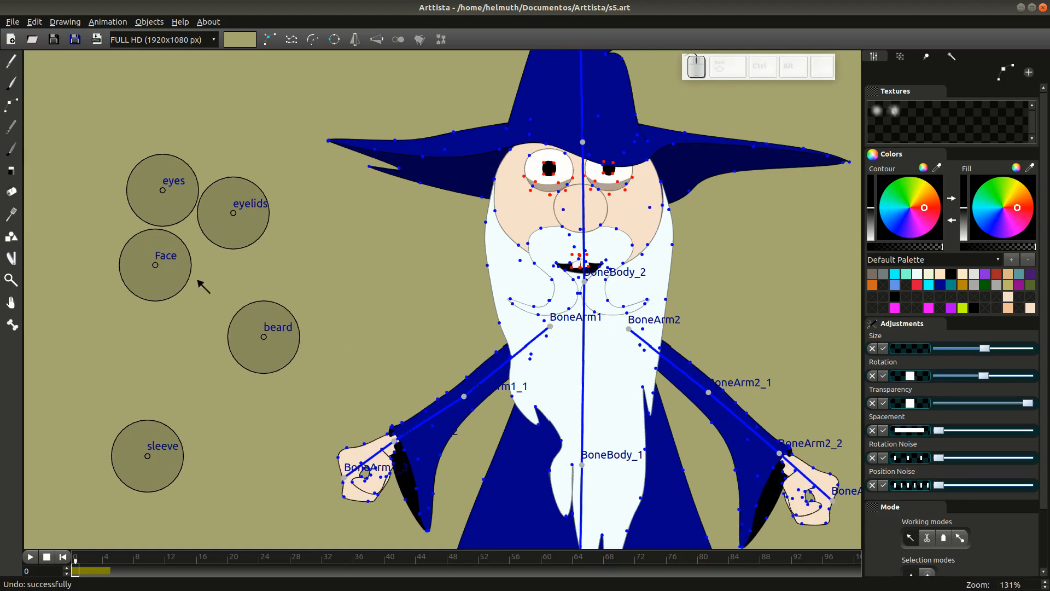
click(176, 266)
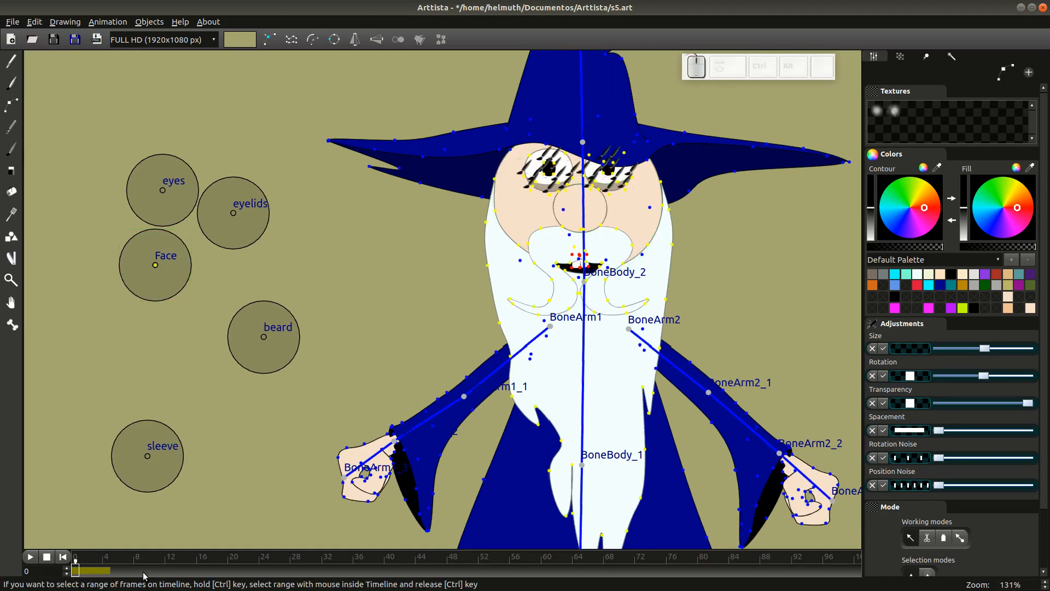
click(102, 572)
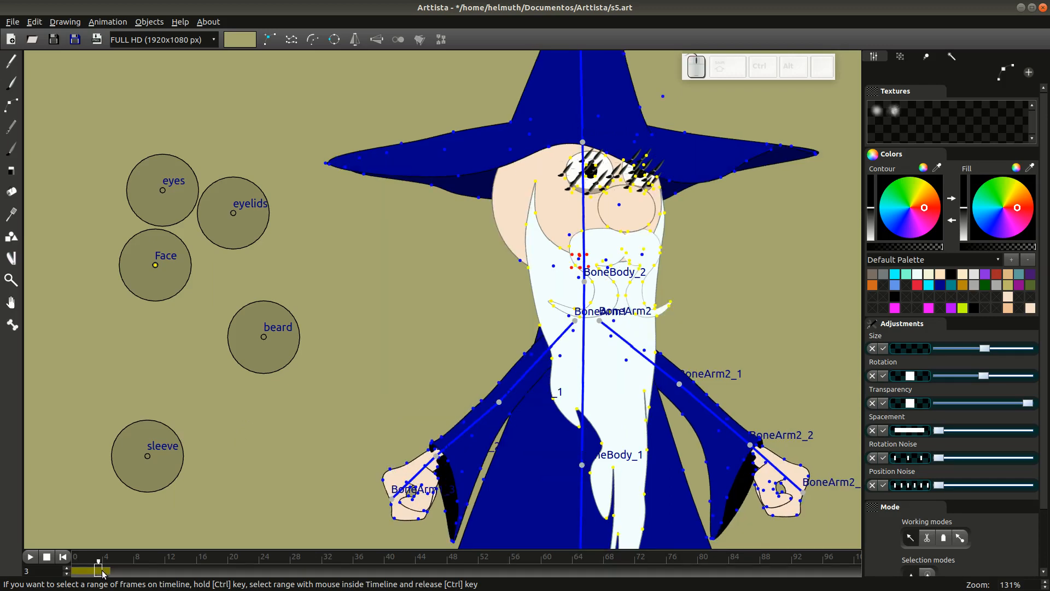
click(106, 572)
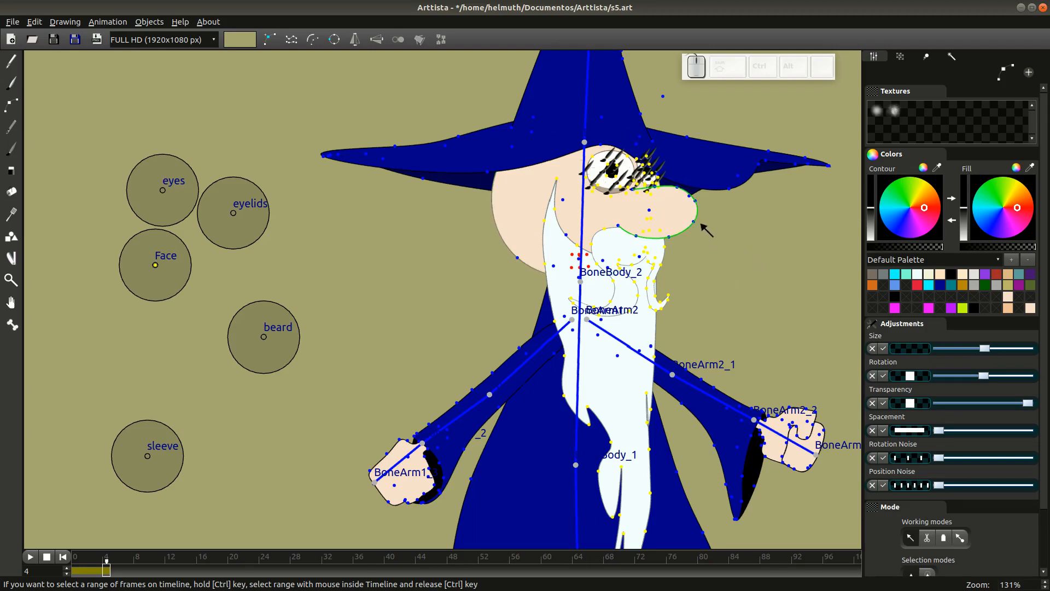
- Add the nose on frame 4 to the Face group and shift the whole face with the Face staple
click(700, 225)
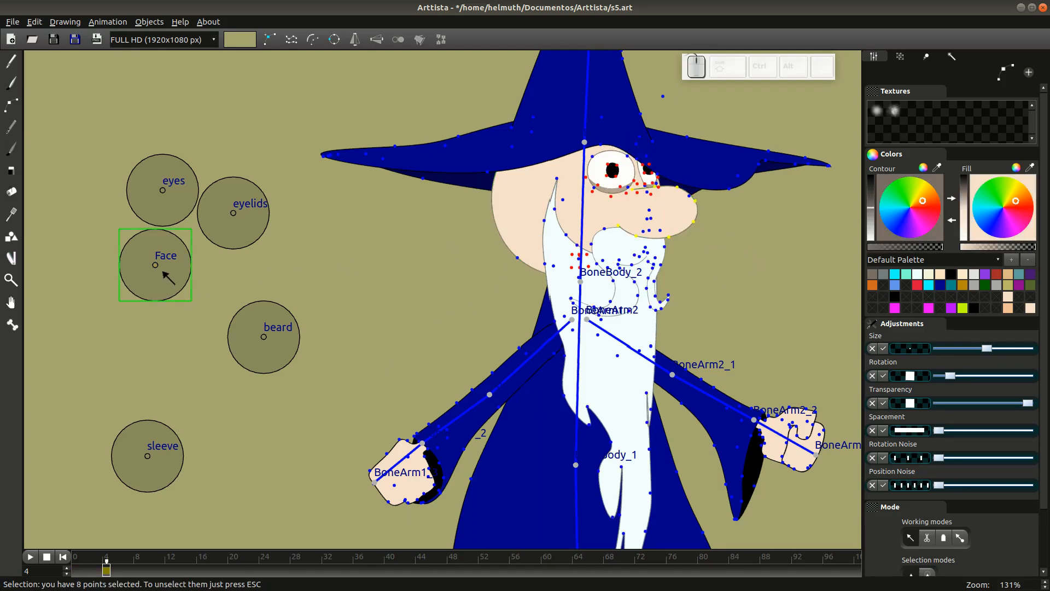
key(ctrl+g)
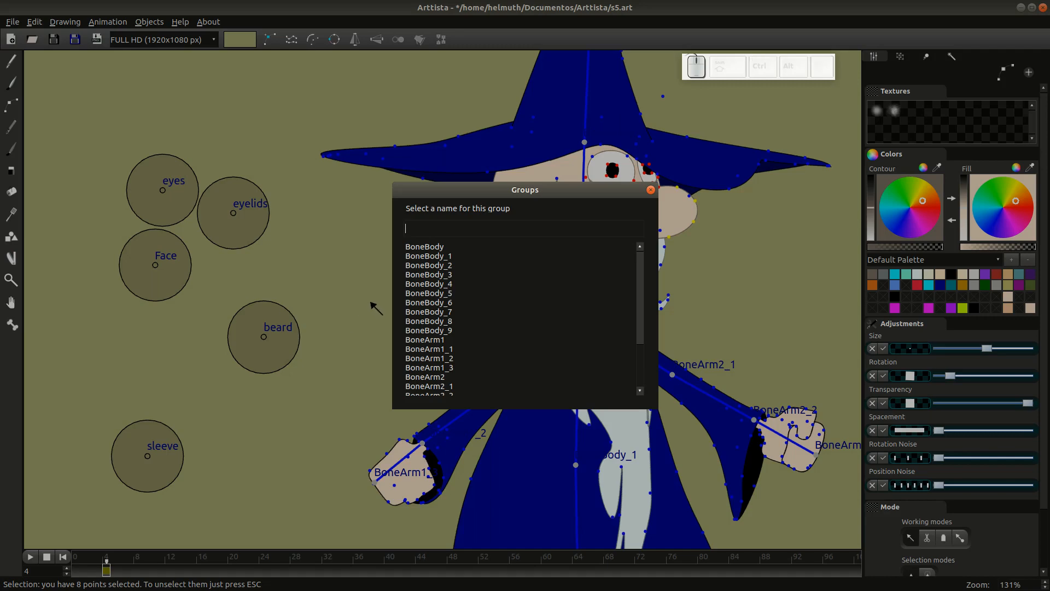
scroll(432, 361, down, 5)
double_click(424, 350)
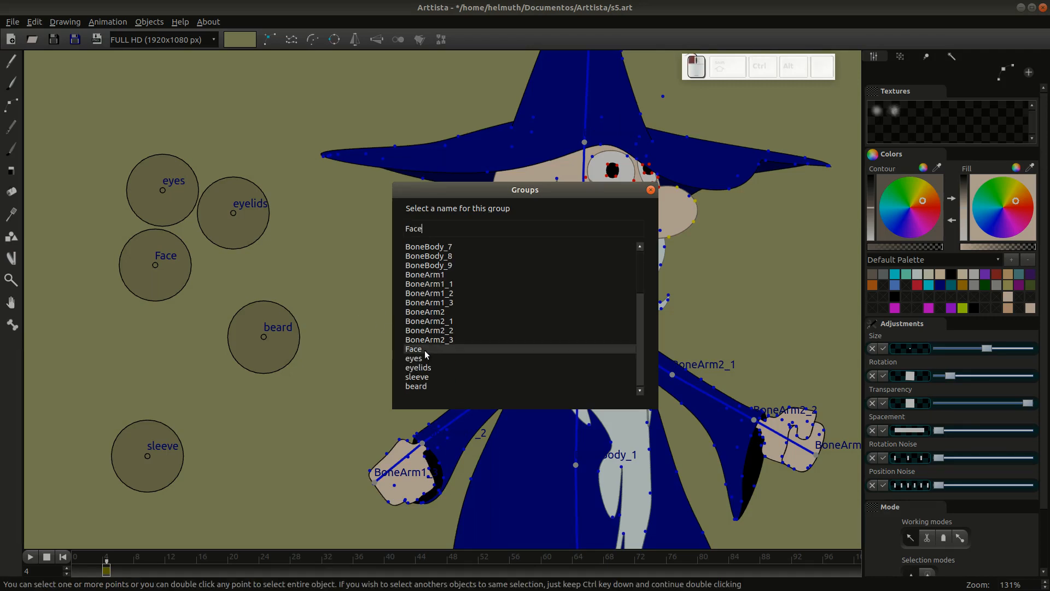
mouse_move(182, 281)
mouse_down()
mouse_move(222, 284)
mouse_move(162, 274)
mouse_move(199, 284)
mouse_move(174, 300)
mouse_up()
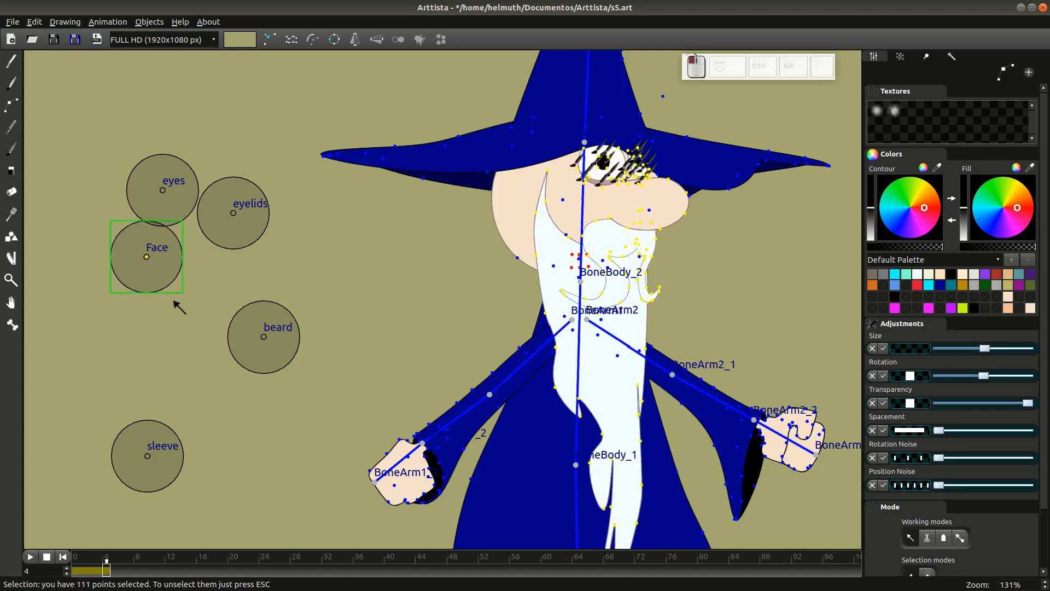
key(Tab)
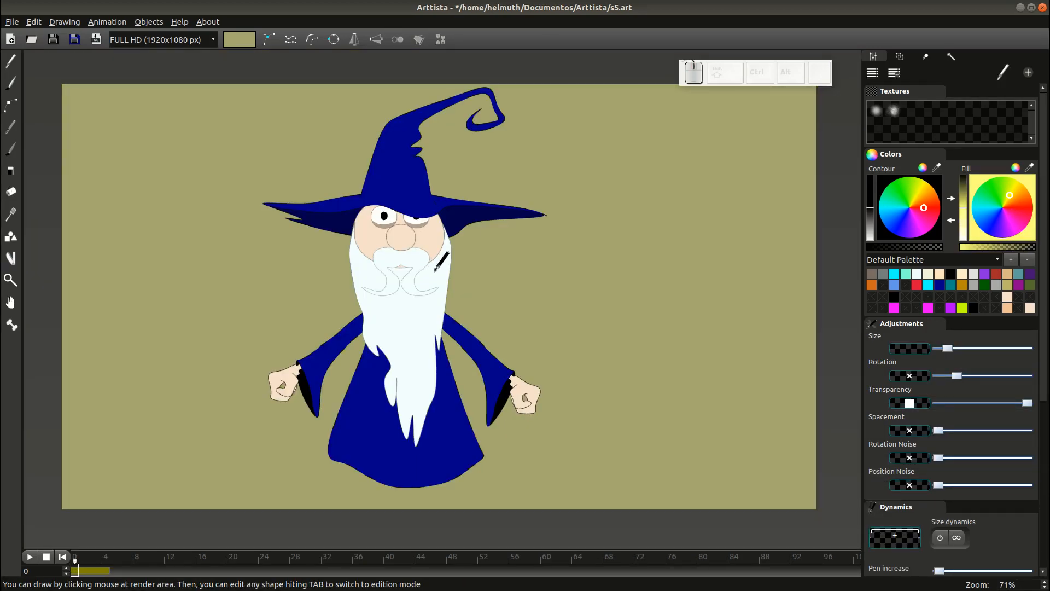
- Export the wizard drawing to the shape library as S3.art, overwriting the existing file
key(Tab)
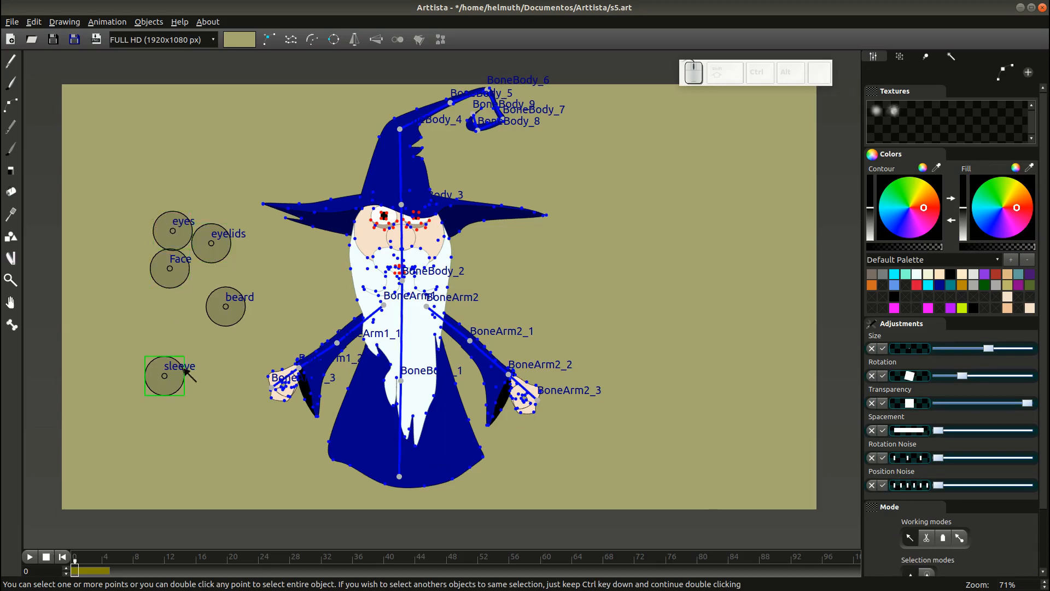
key(Tab)
click(12, 22)
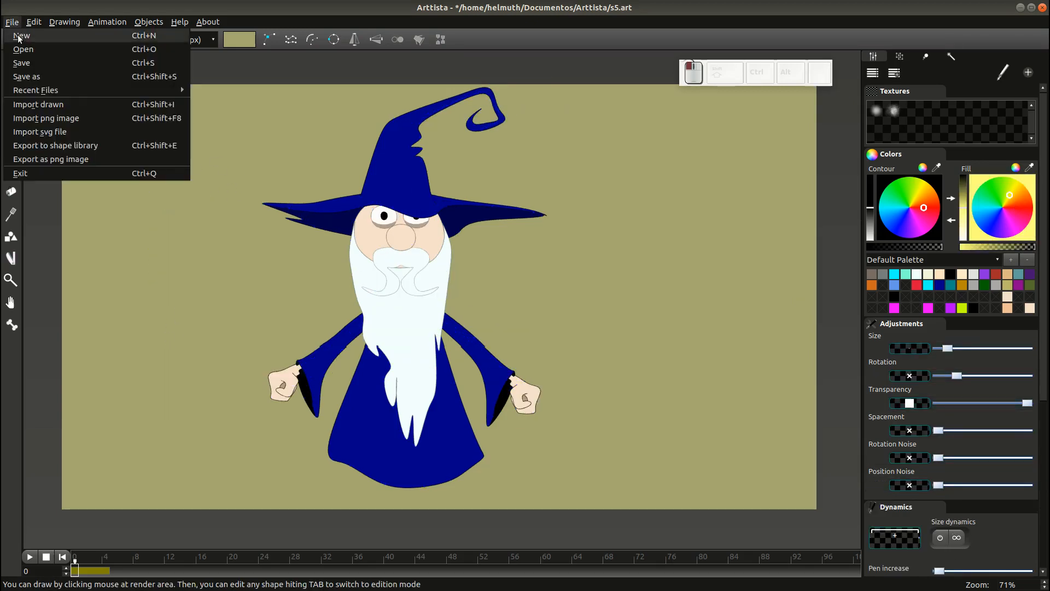
click(66, 146)
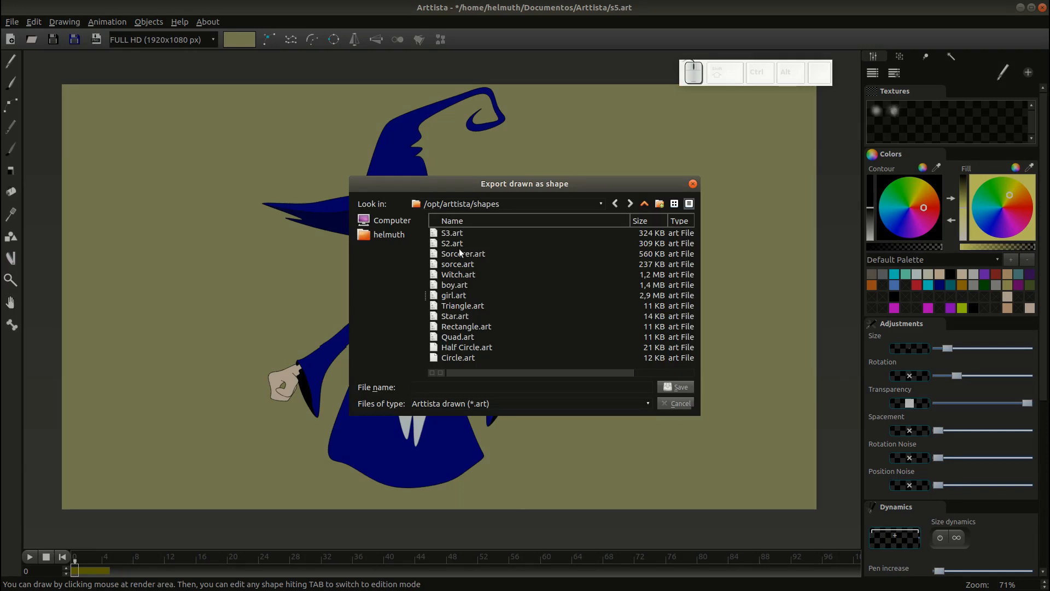
click(453, 235)
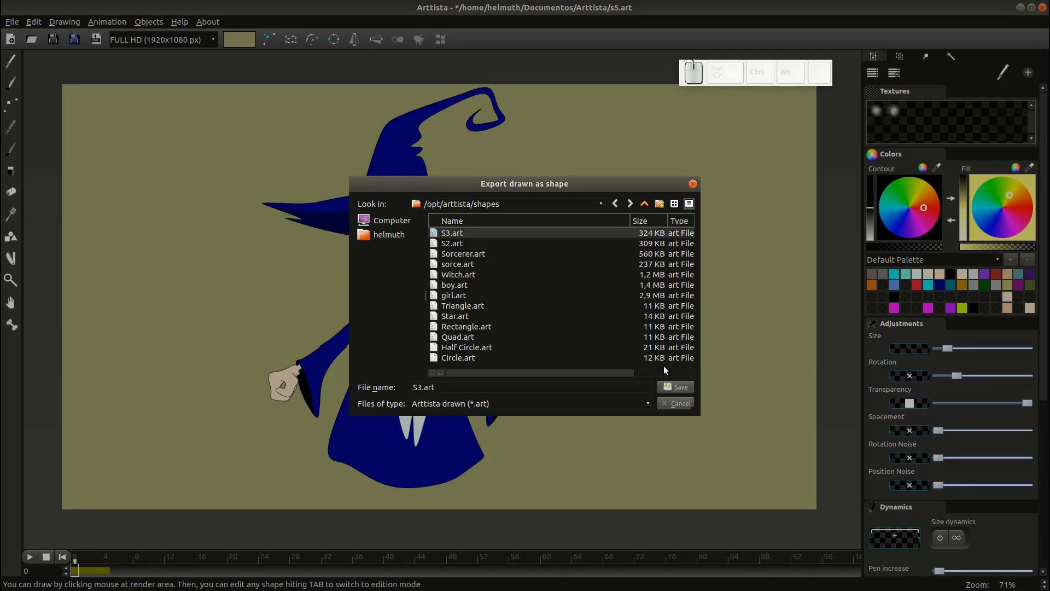
click(683, 387)
click(582, 320)
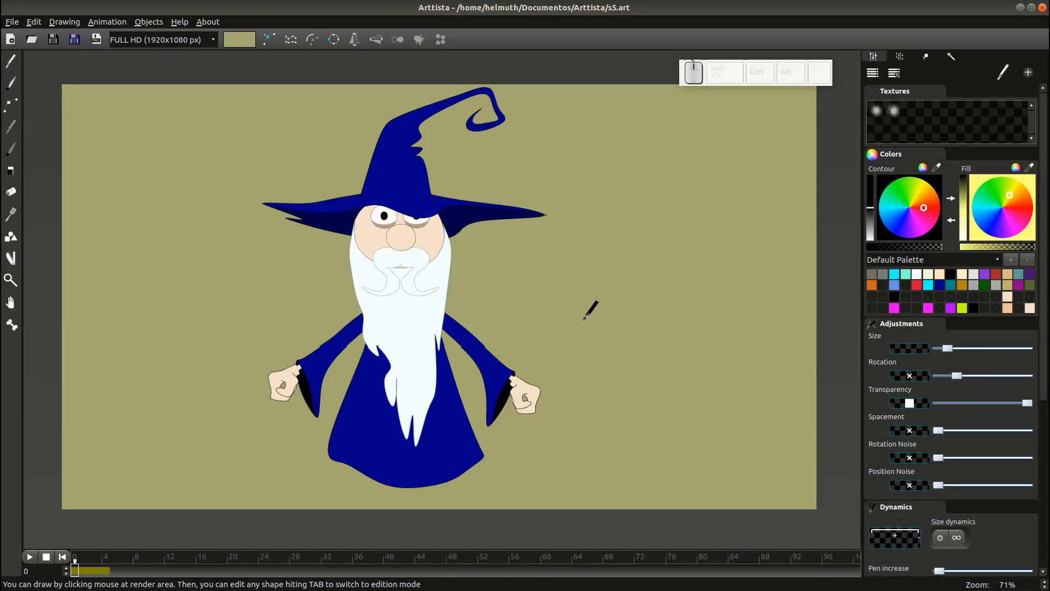
- Create a new project from the User defined (1920x1080 px) template
click(10, 39)
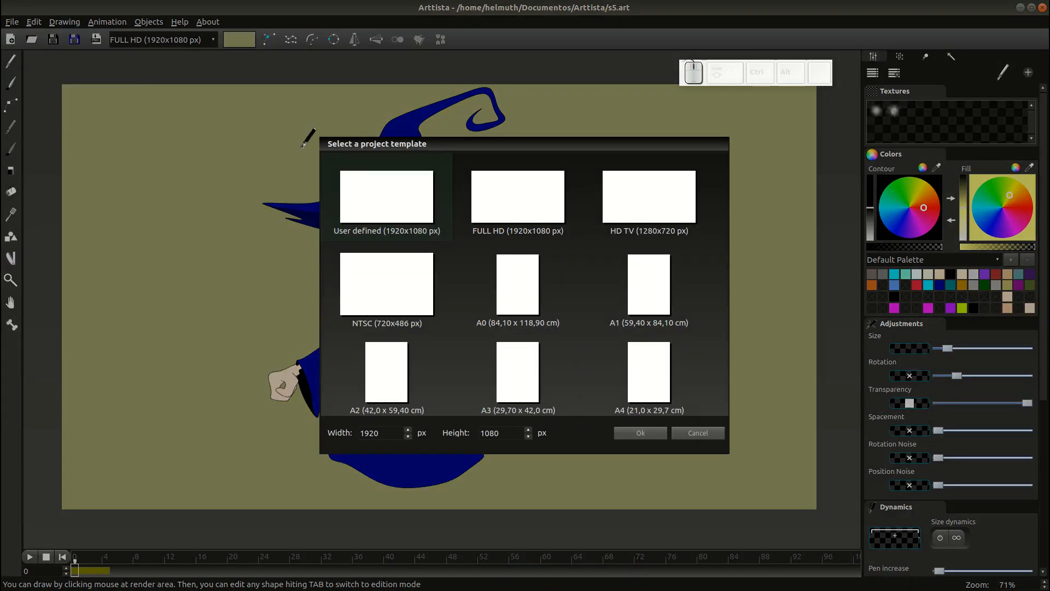
double_click(398, 181)
key(Tab)
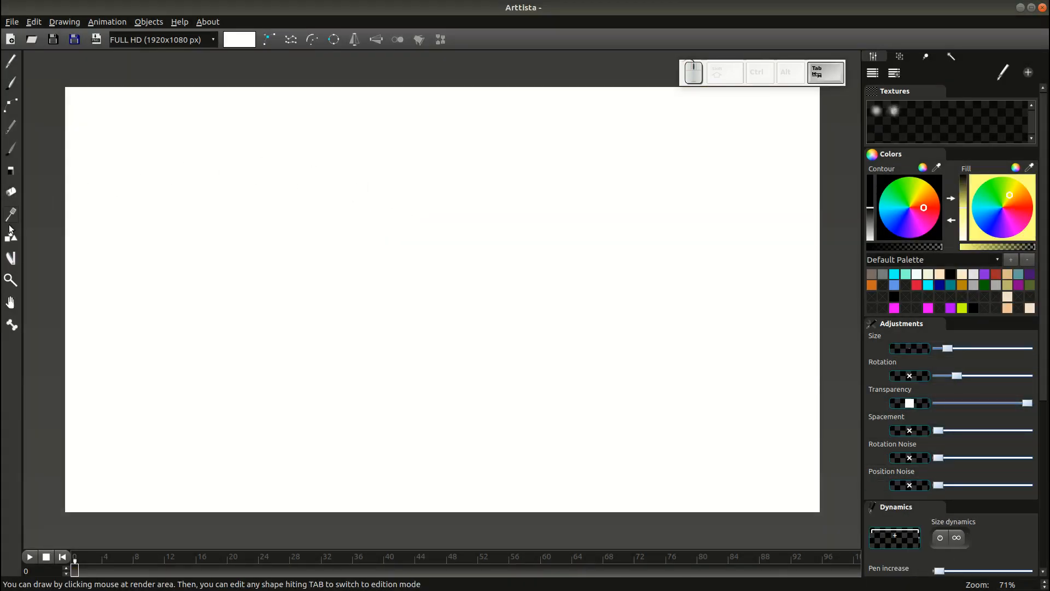
- Import frame 0 of the S3 shape into the blank scene, hiding old bone skins and old objects sharing groups
click(11, 236)
click(1000, 394)
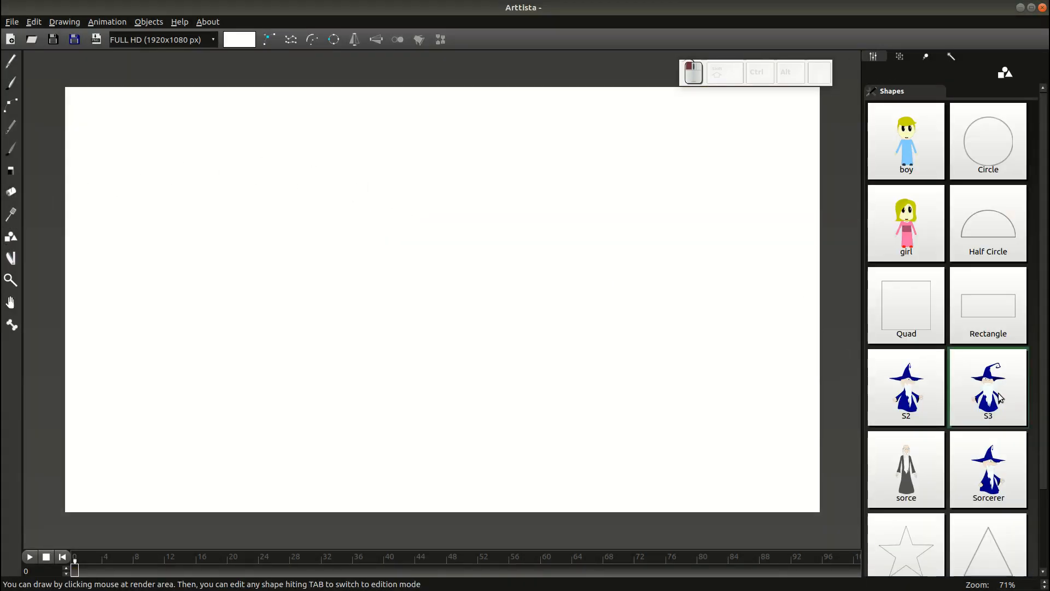
shift+click(398, 295)
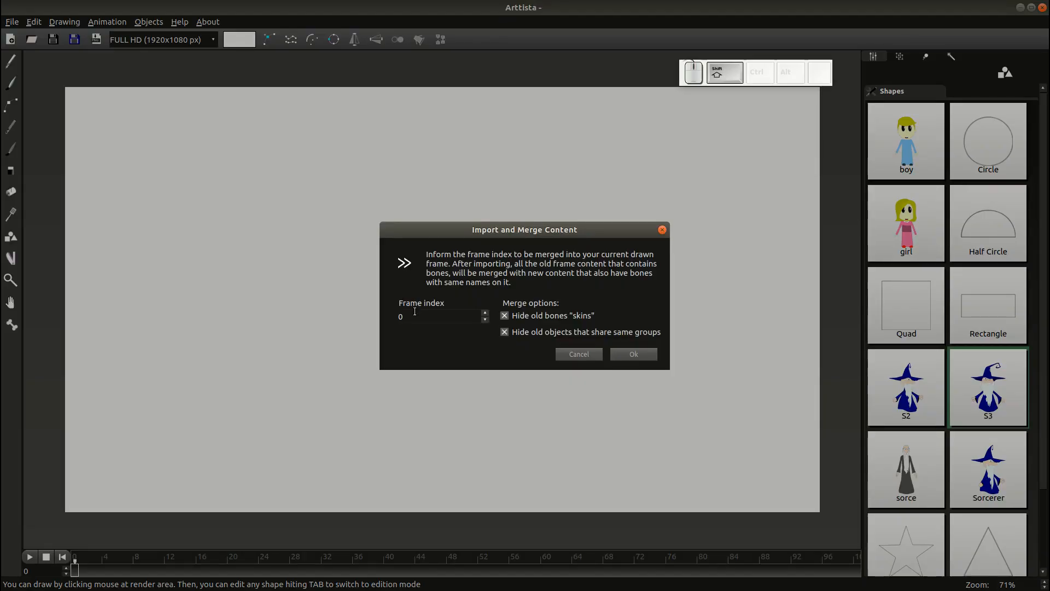
click(629, 354)
key(Tab)
key(Tab)
- Show the imported wizard's edit points and move the beard staple down slightly to open the mouth
scroll(254, 276, up, 2)
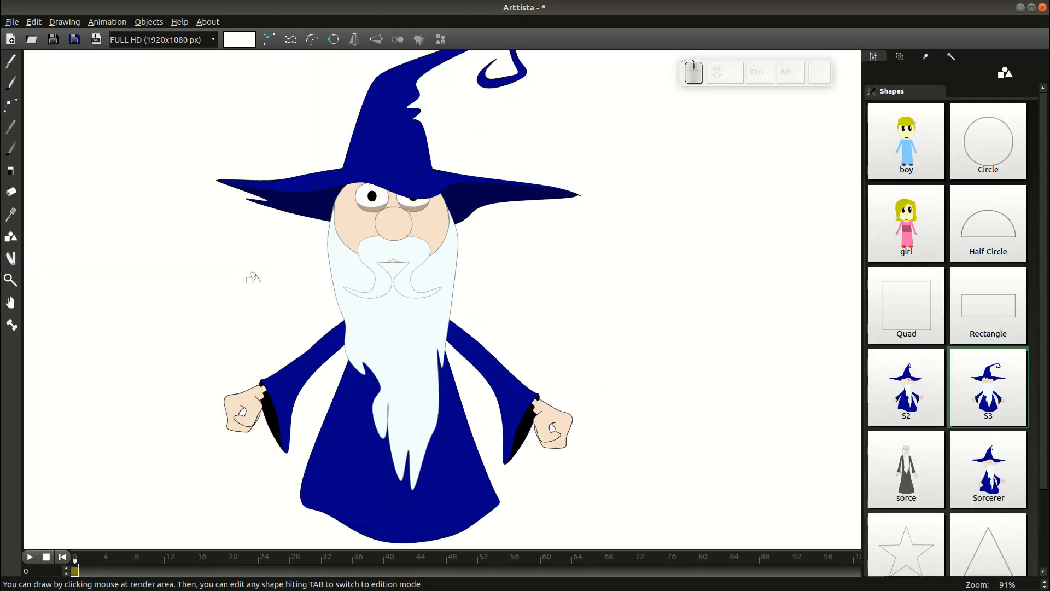
drag(253, 277, 353, 301)
key(Tab)
click(311, 284)
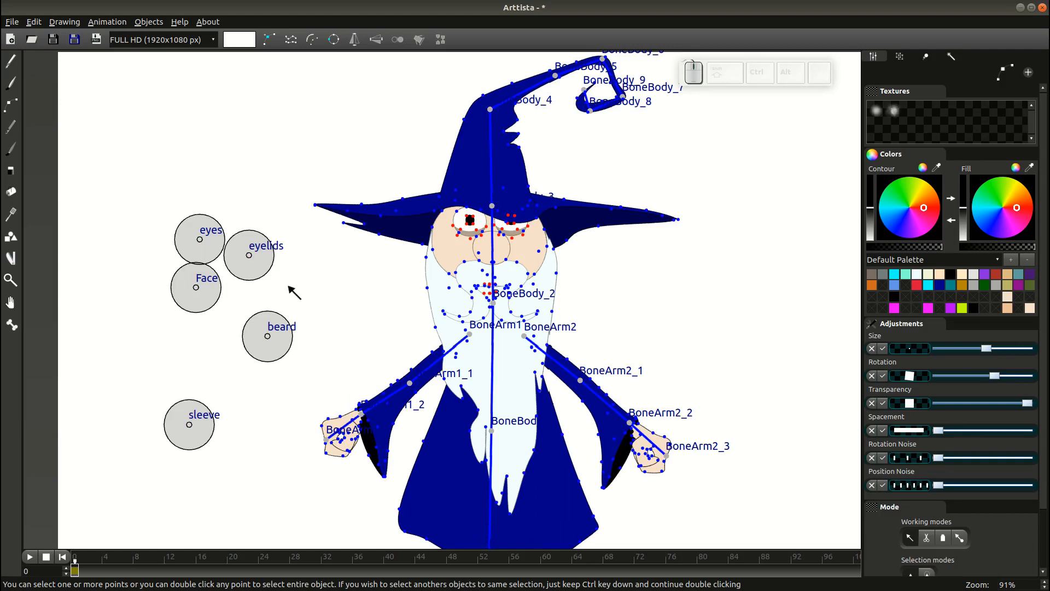
drag(281, 316, 281, 323)
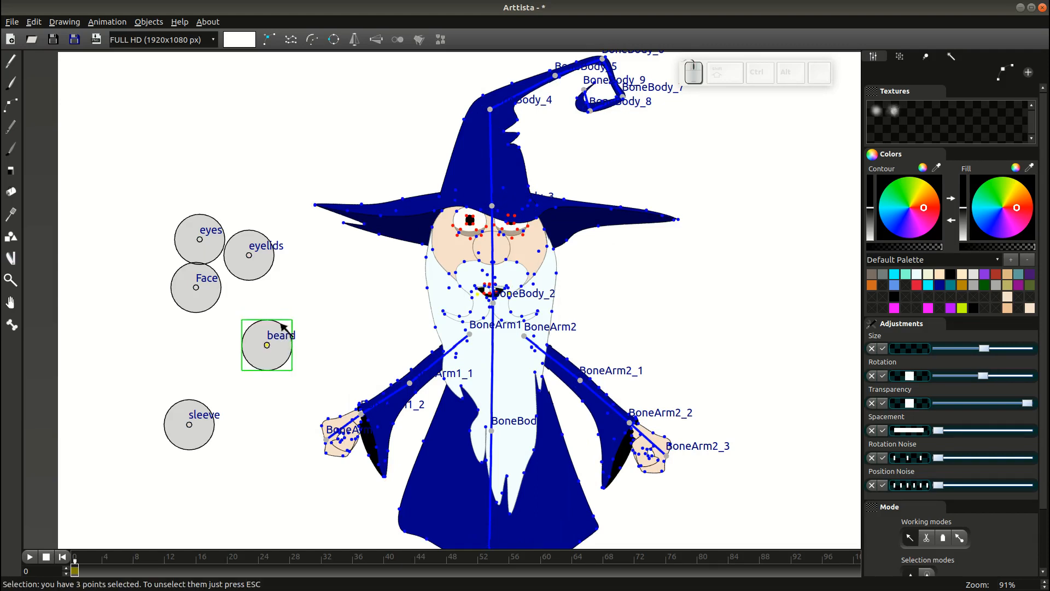
- Move the eyelids staple up slightly and the eyes staple to the left to change the wizard's gaze
drag(260, 270, 258, 265)
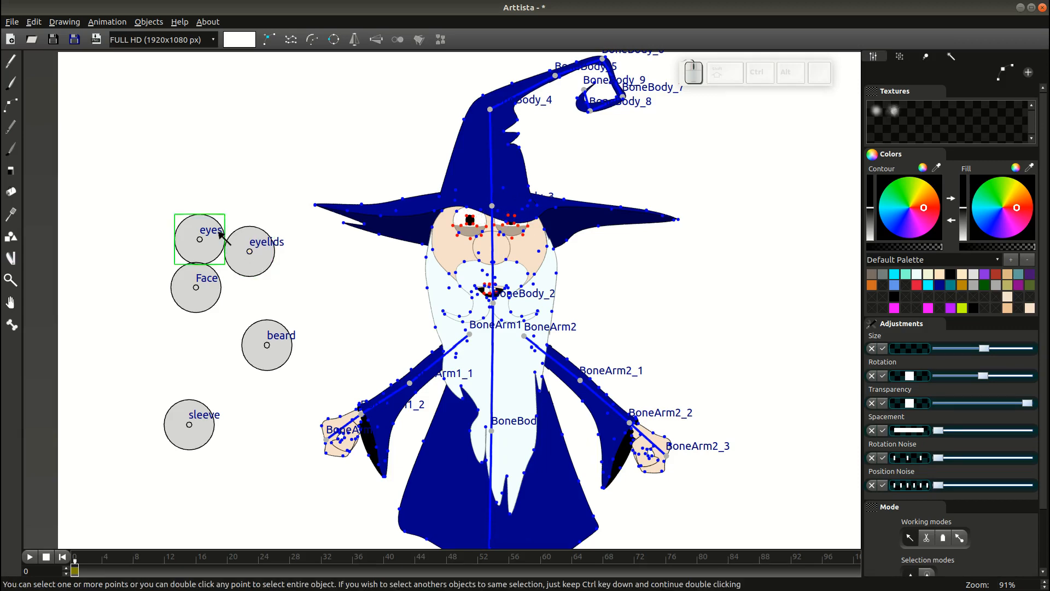
click(216, 234)
drag(216, 234, 206, 236)
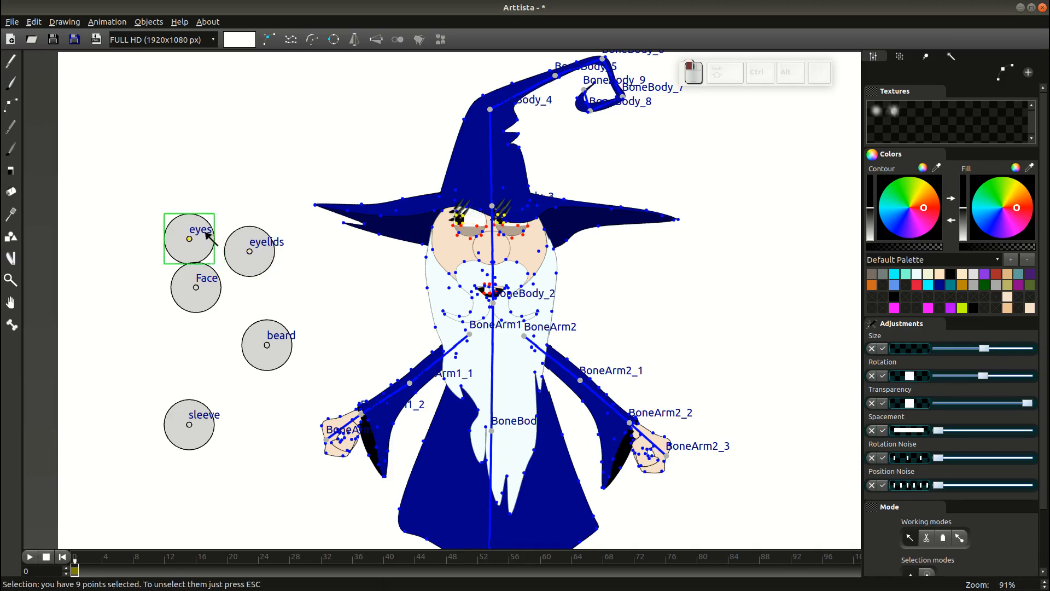
key(Tab)
key(Tab)
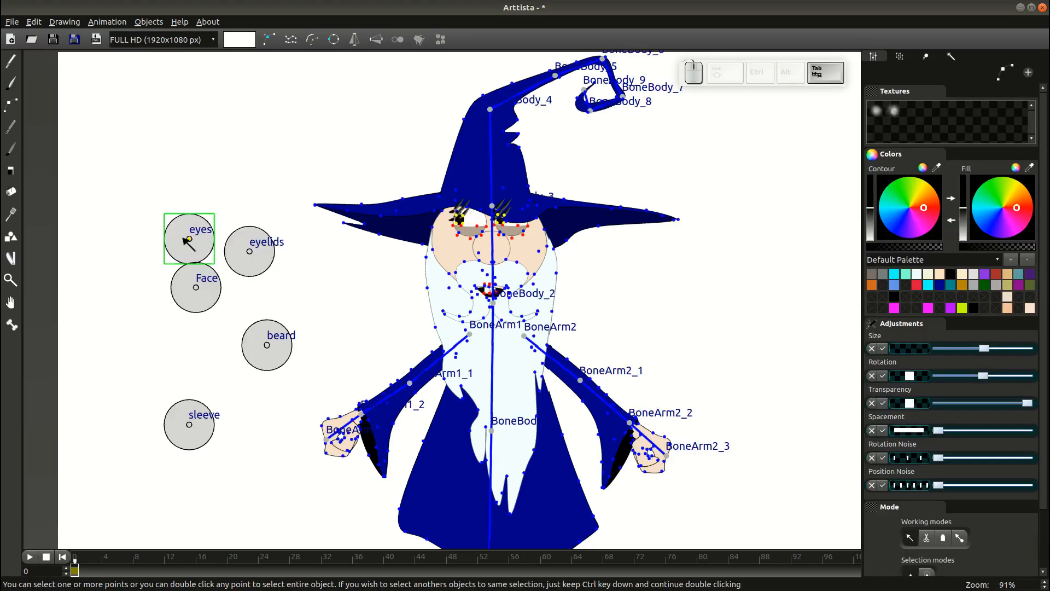
- On frame 1, import frame index 2 of the S3 shape and merge it with the entire scene
click(82, 570)
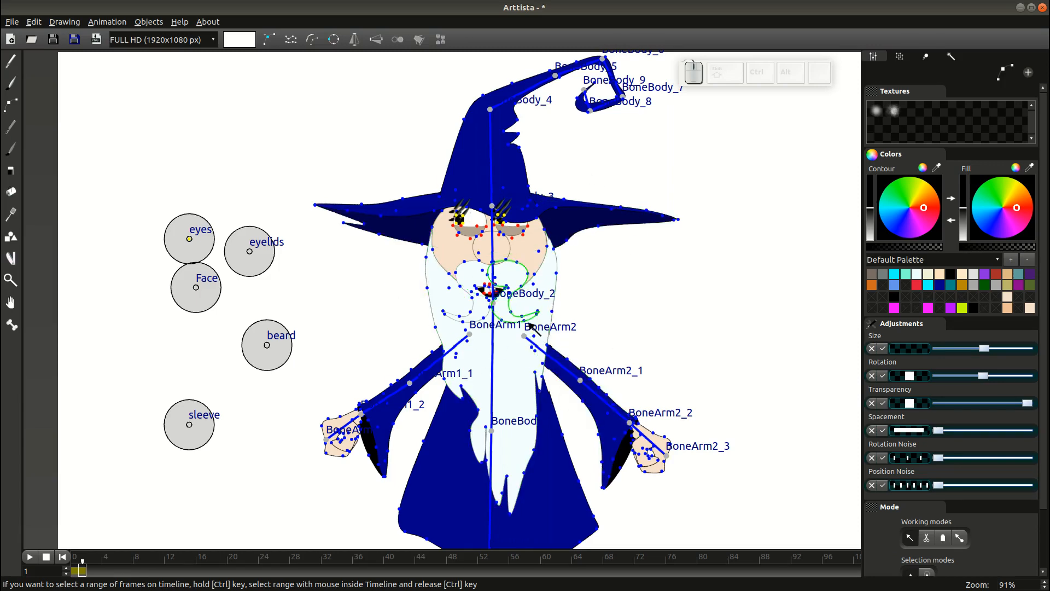
key(Tab)
shift+click(582, 305)
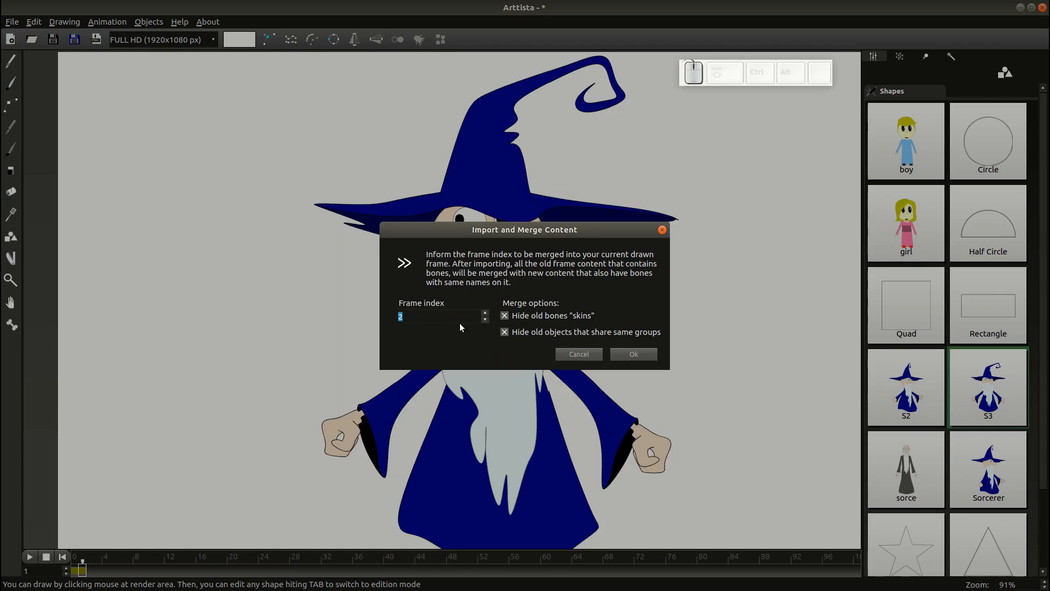
click(648, 355)
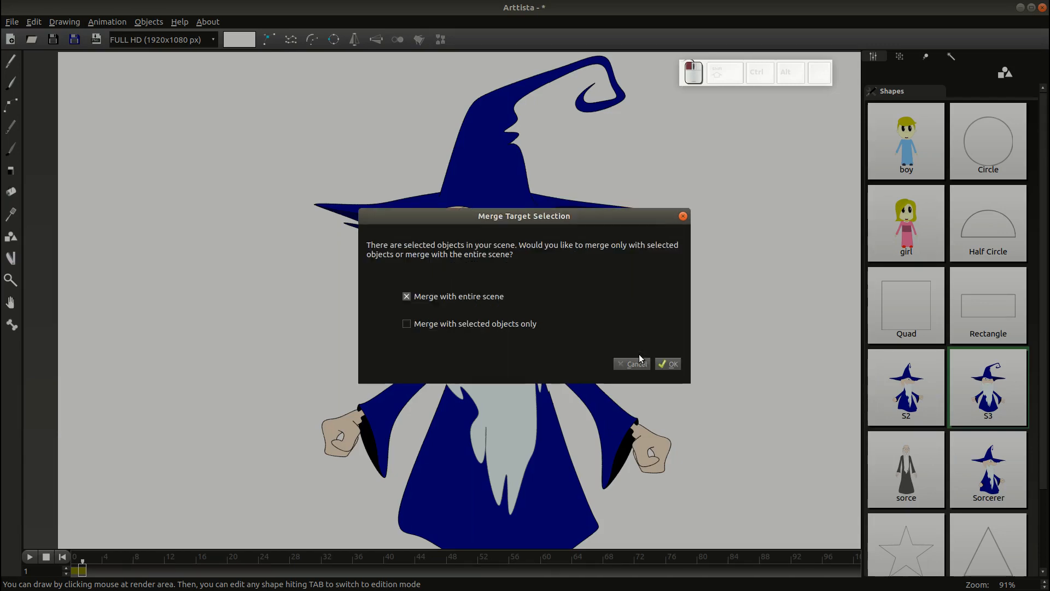
click(667, 362)
- Show the edit points on frame 1 and adjust the wizard's eyelids and eyes with their staples
key(Tab)
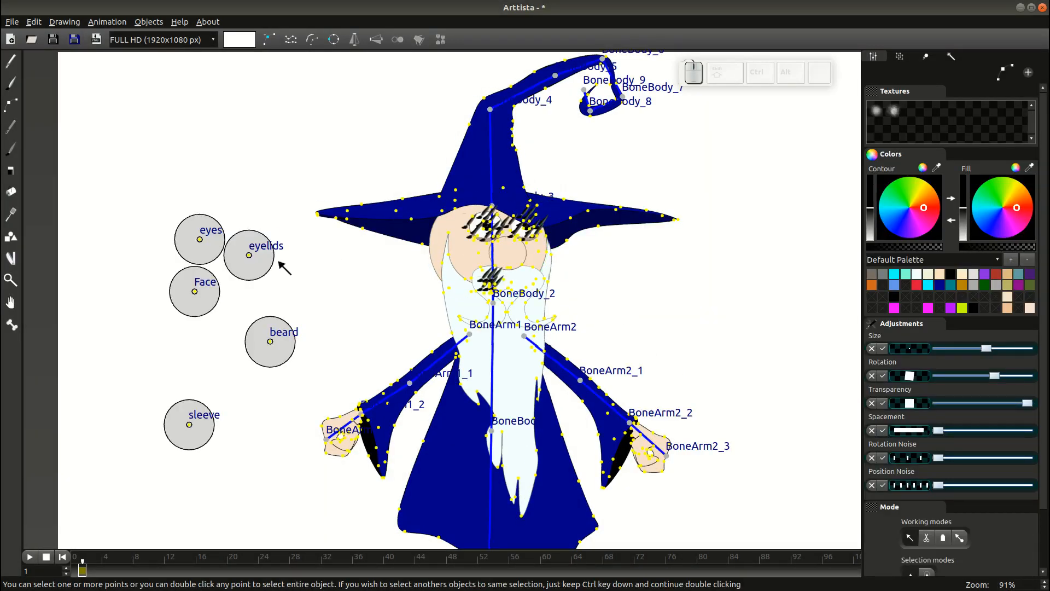
drag(269, 262, 223, 251)
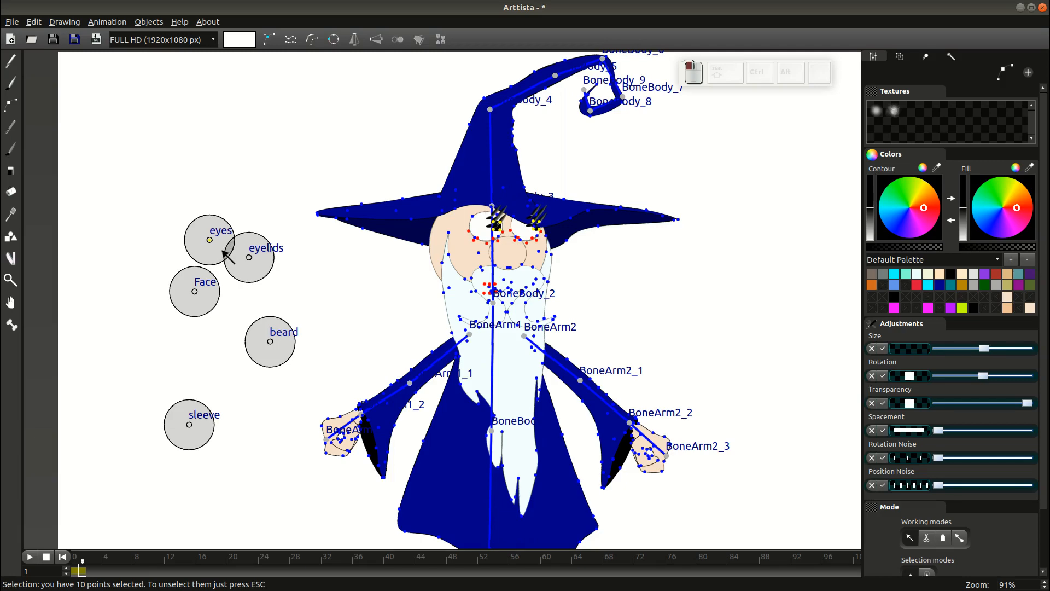
- Move the beard staple down slightly and shift the mouth with its teeth to the right into the opening below the moustache
drag(293, 347, 290, 356)
scroll(559, 325, up, 6)
shift+click(602, 286)
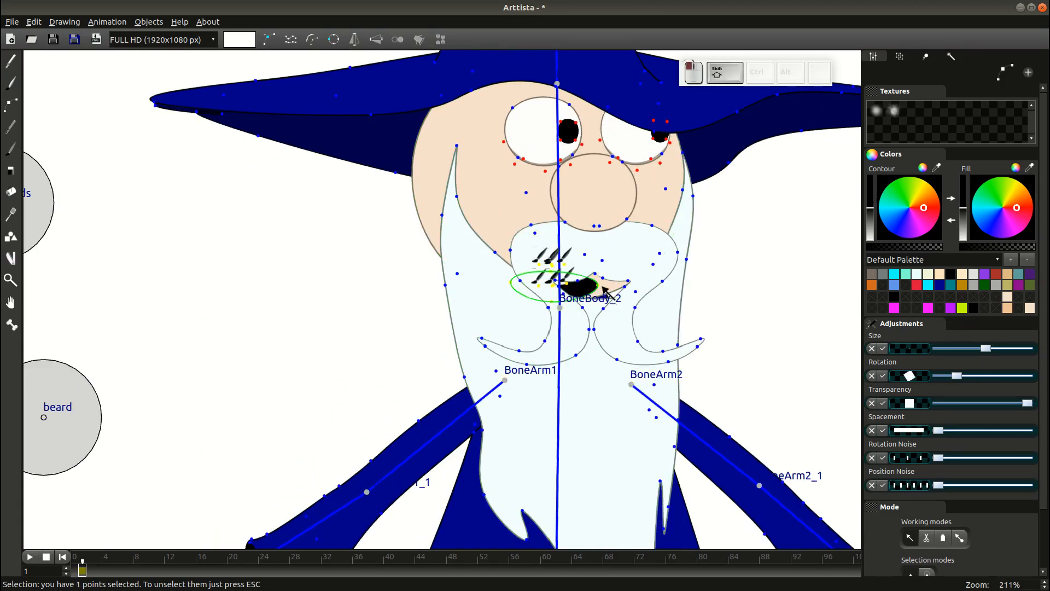
key(g)
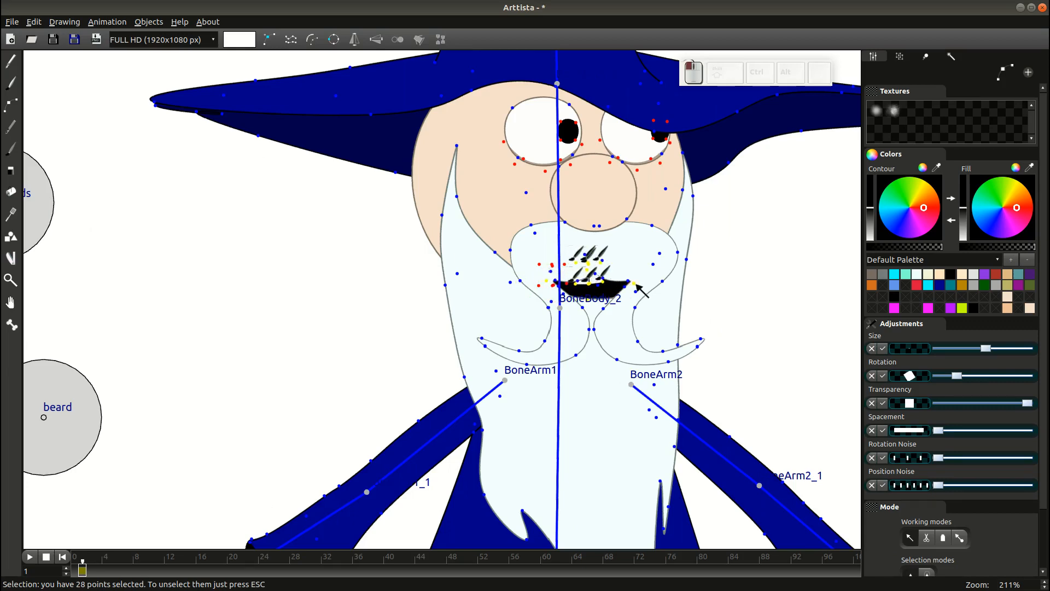
- Toggle between the clean drawing and its edit points to review the wizard's pose with the staples and bones
key(Tab)
scroll(638, 296, down, 6)
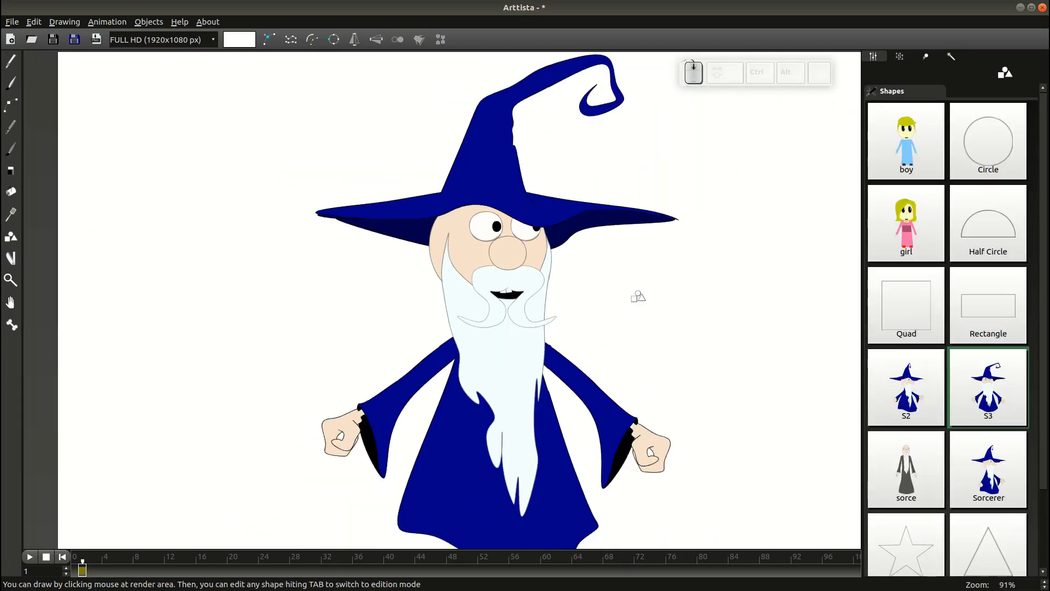
scroll(599, 297, down, 2)
key(Tab)
key(Tab)
key(Tab)
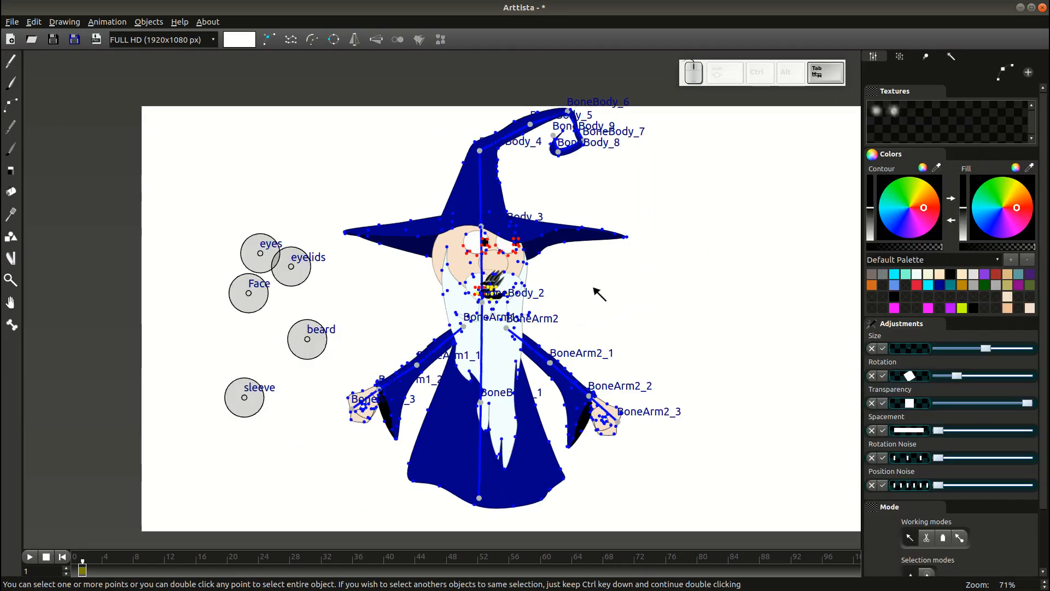
key(Tab)
key(Tab)
- Examine the edit points around the wizard's face and beard, and hide them to view the finished pose
scroll(553, 265, up, 5)
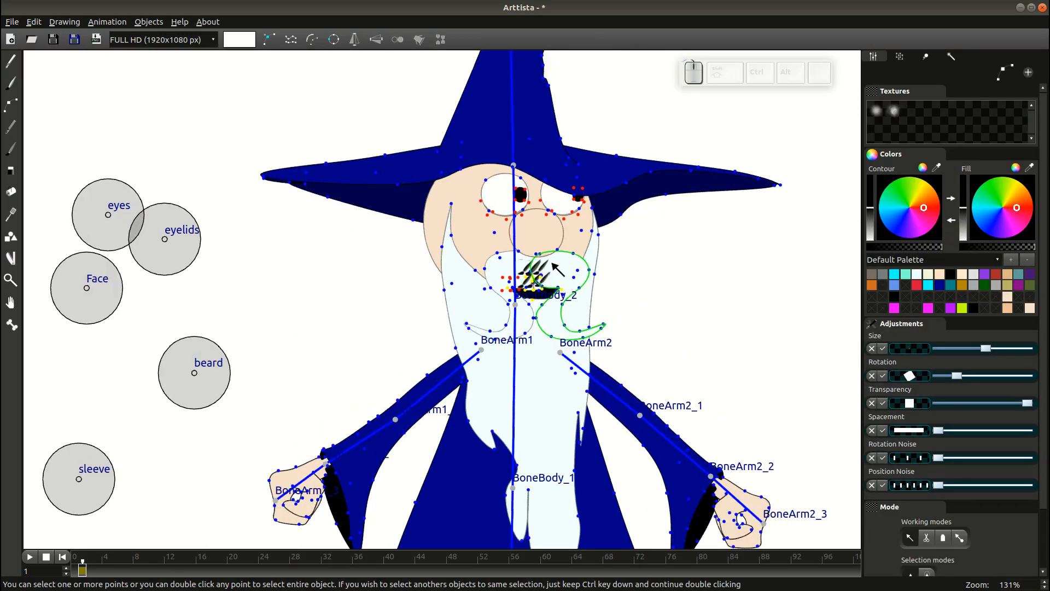
scroll(552, 262, down, 2)
double_click(570, 243)
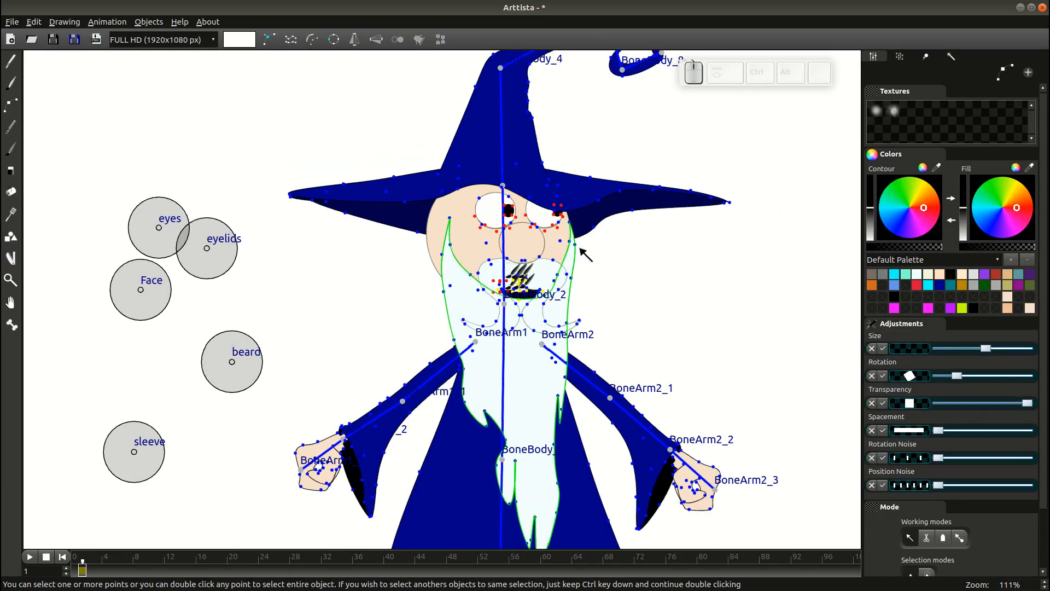
click(583, 253)
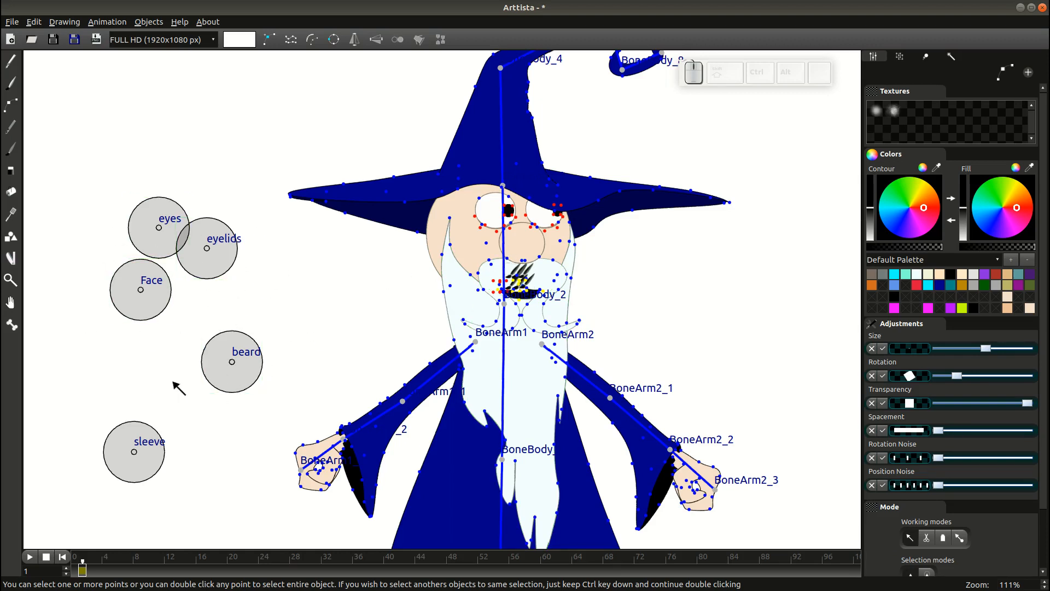
scroll(194, 380, down, 2)
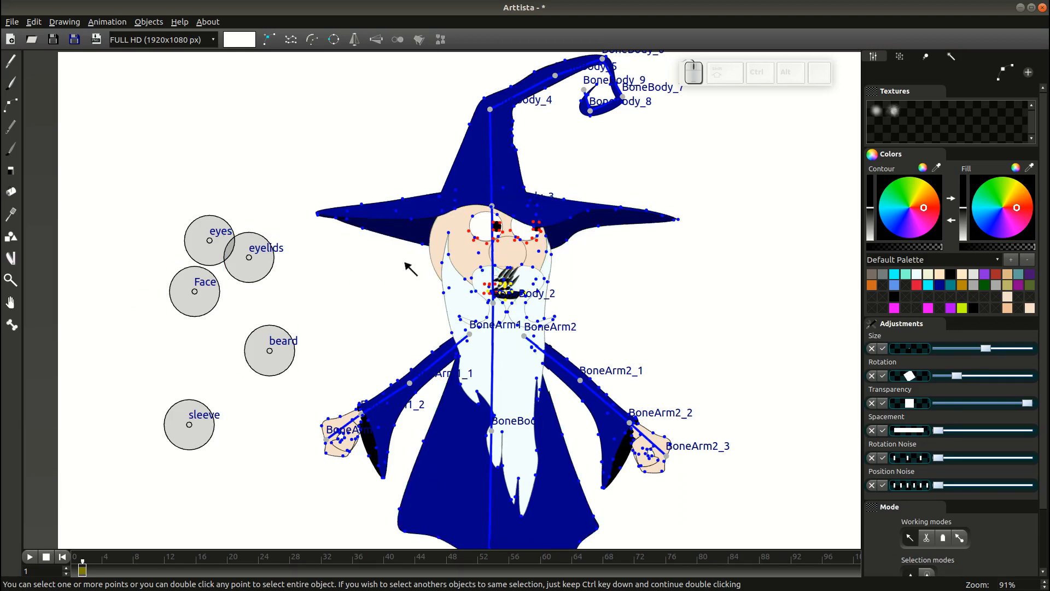
key(Tab)
key(Tab)
key(Tab)
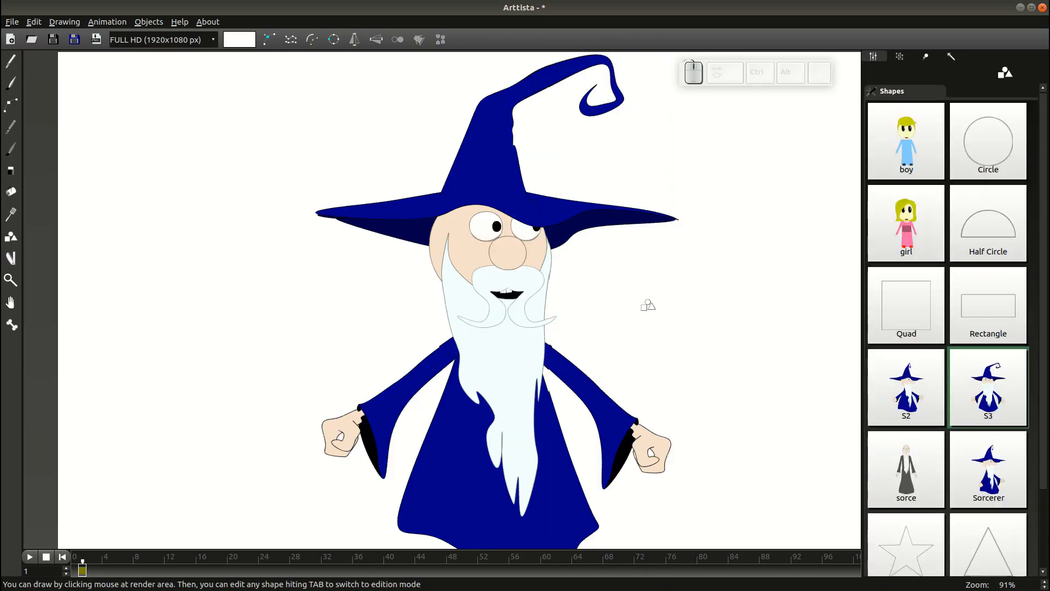